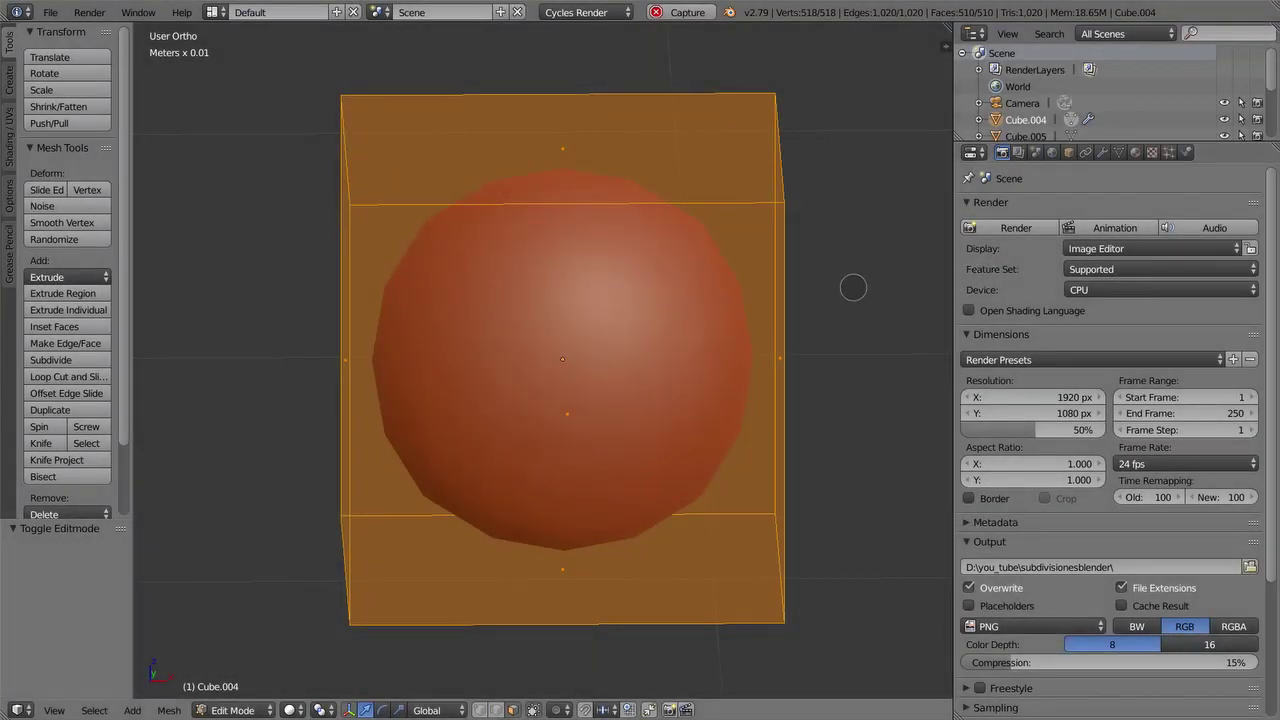
Drop the cube's Subsurf viewport level to 0 to see the raw cube, then restore it to 2
mouse_move(853, 288)
middle_mouse_down()
mouse_move(918, 276)
mouse_move(852, 267)
middle_mouse_up()
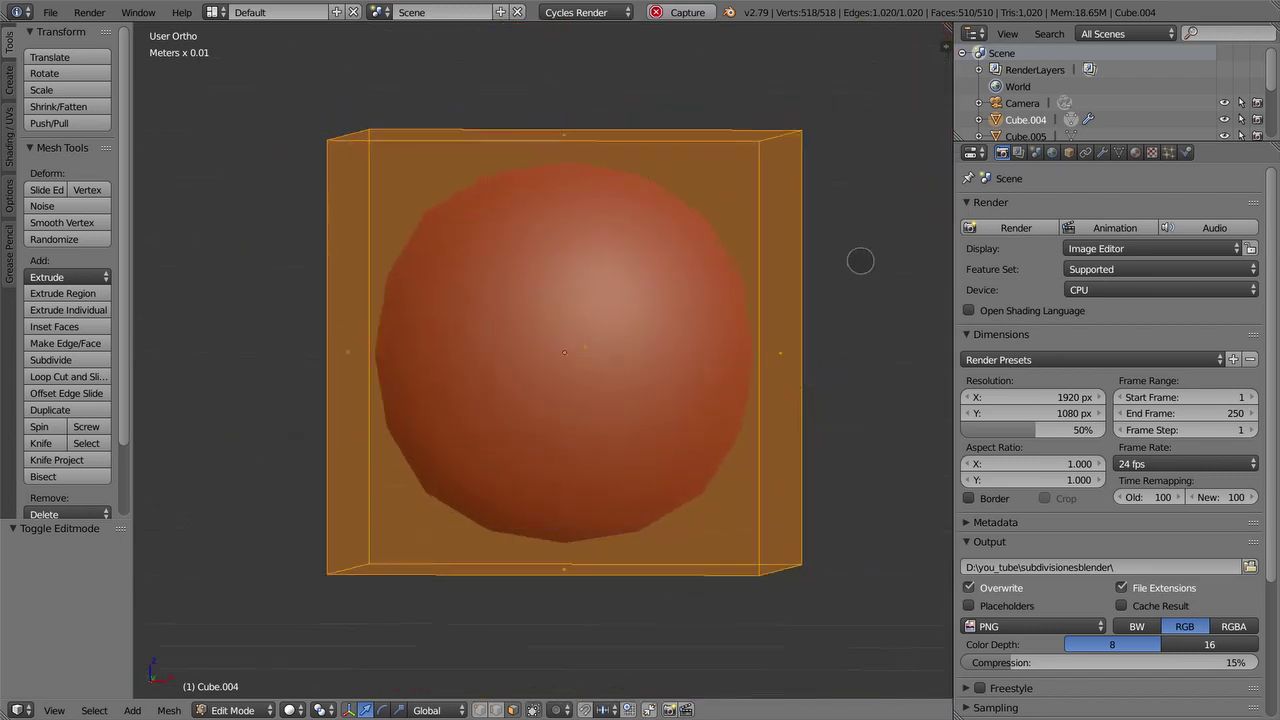
left_click(1101, 152)
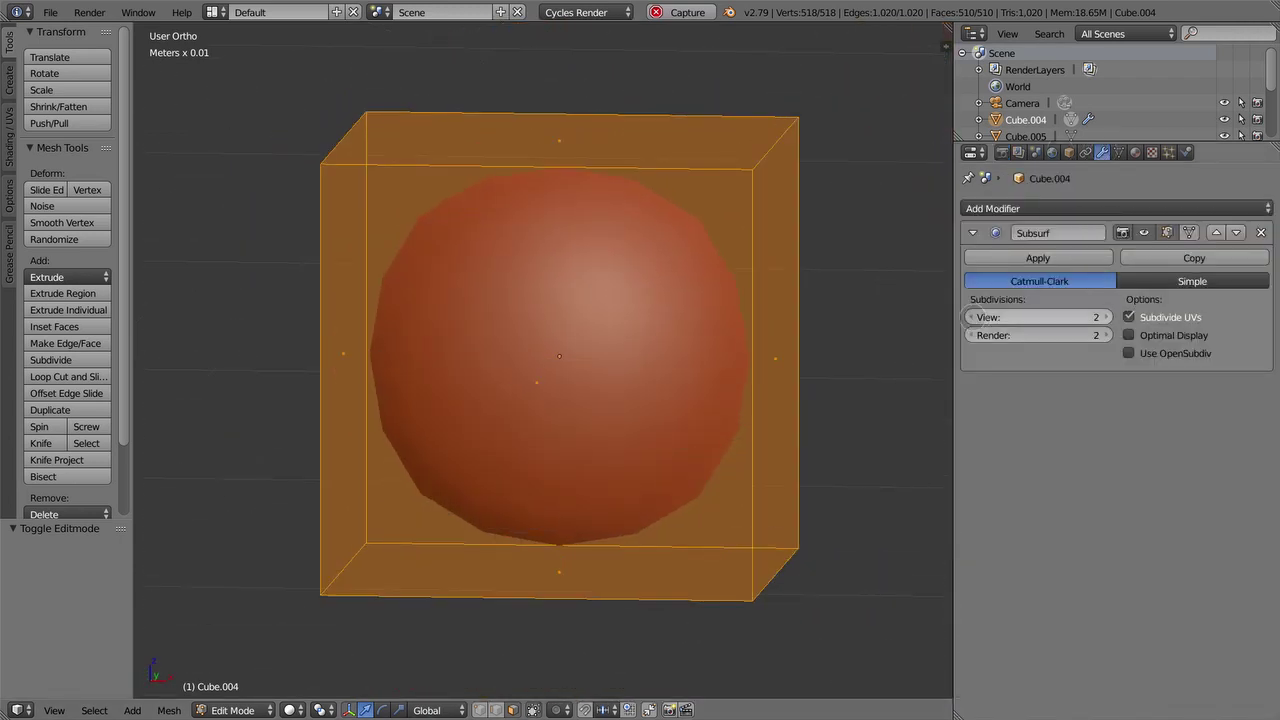
left_click(969, 317)
left_click(969, 317)
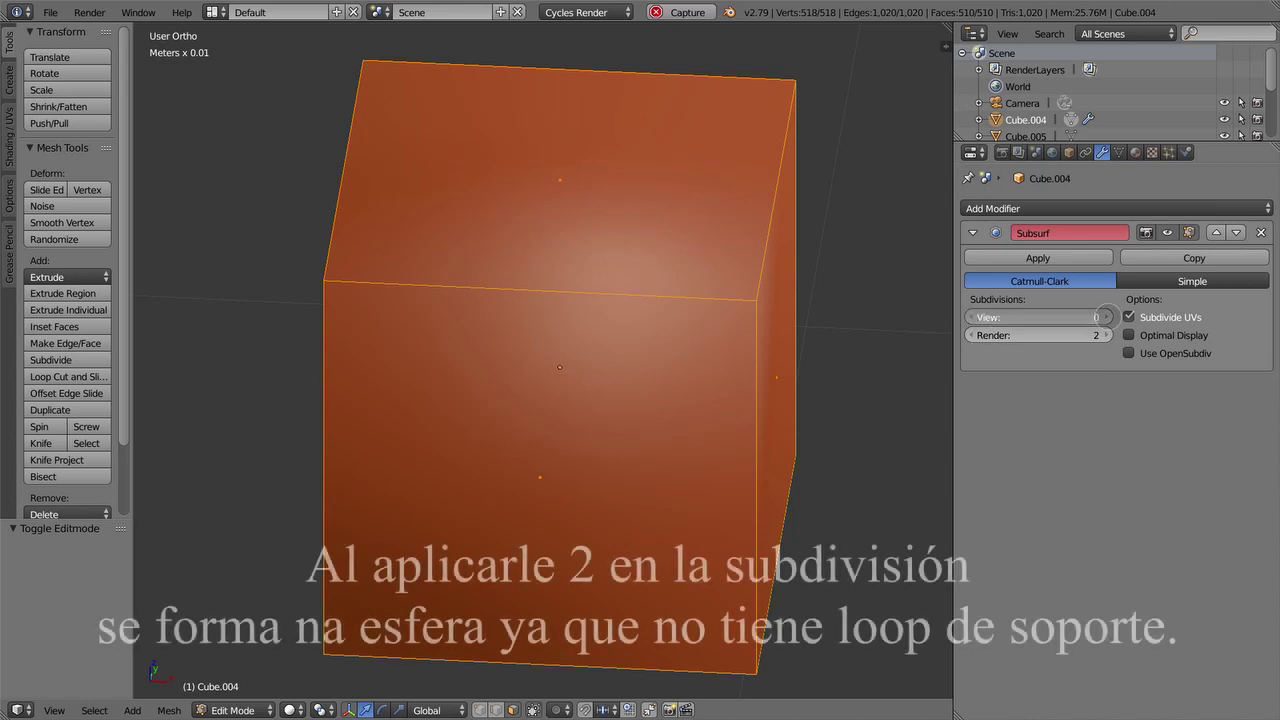
left_click(1104, 317)
left_click(1104, 317)
mouse_move(743, 251)
middle_mouse_down()
mouse_move(709, 277)
mouse_move(667, 257)
mouse_move(709, 280)
mouse_move(706, 331)
mouse_move(754, 329)
mouse_move(735, 330)
middle_mouse_up()
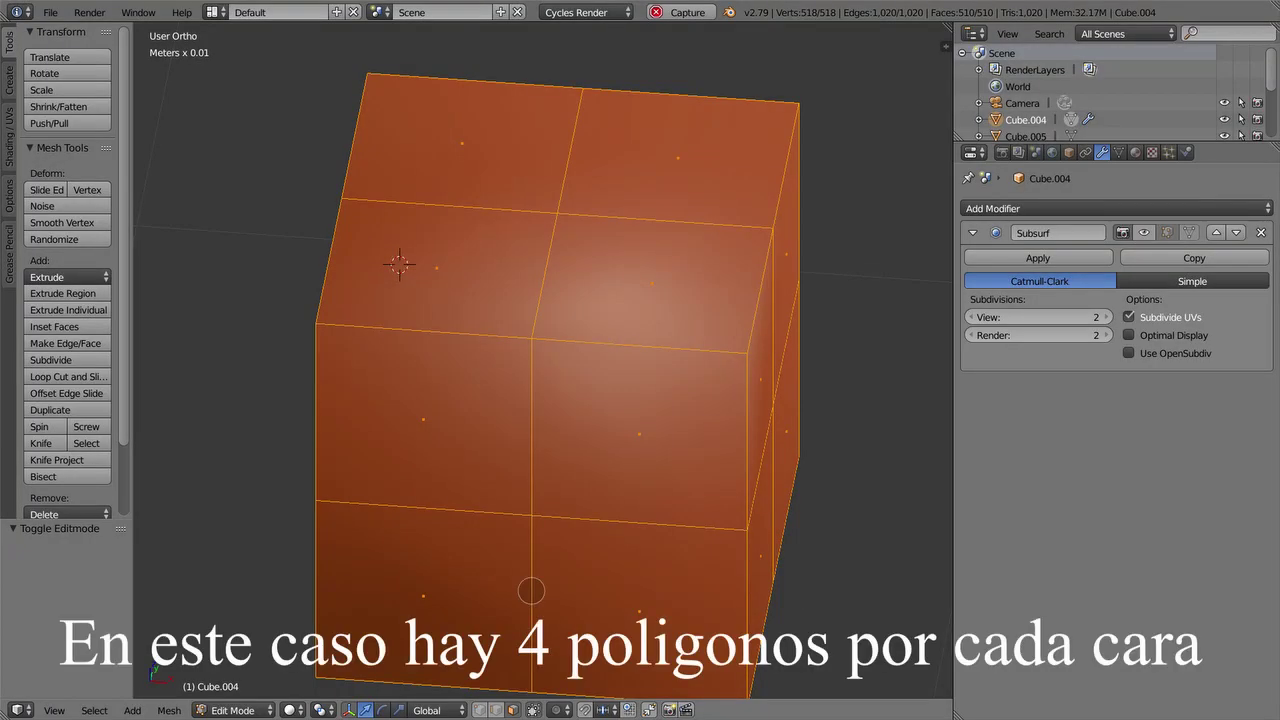
Select individual faces of the cube, trying and then cancelling a move of a top face
right_click(679, 314)
right_click(465, 248)
right_click(470, 165)
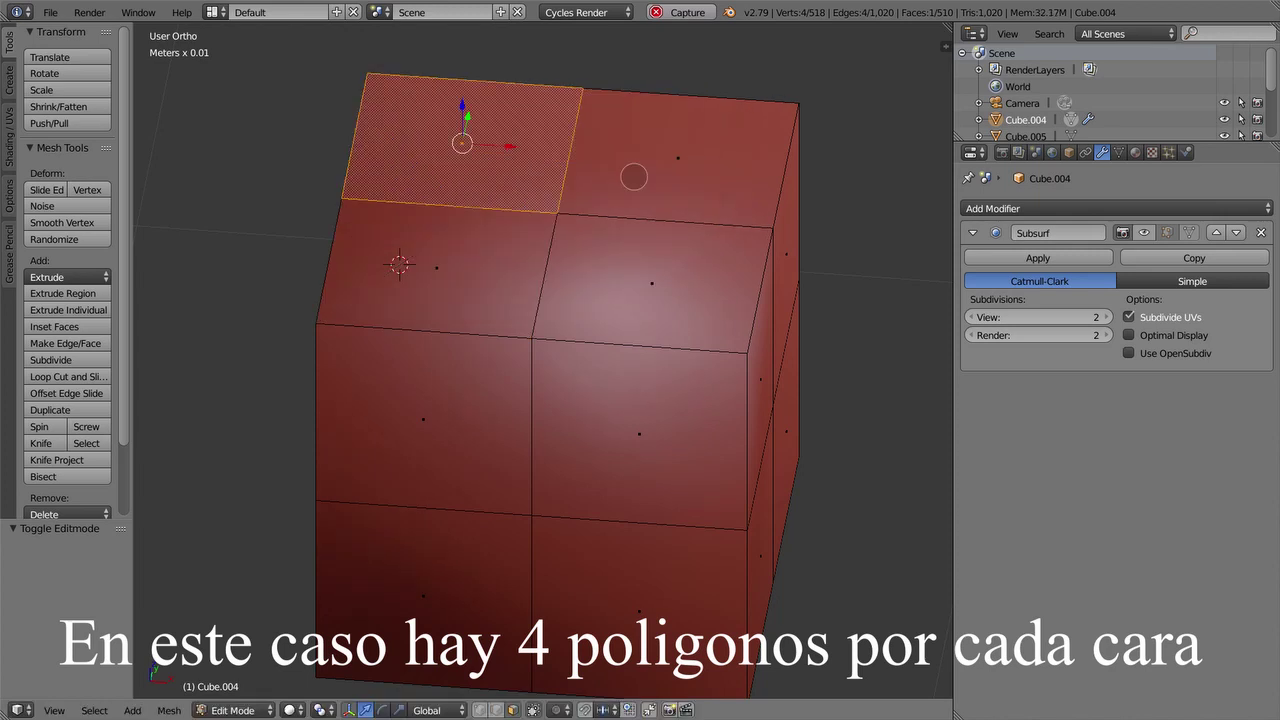
right_click_drag(634, 180, 617, 268)
right_click(617, 268)
right_click(615, 295)
right_click(484, 173)
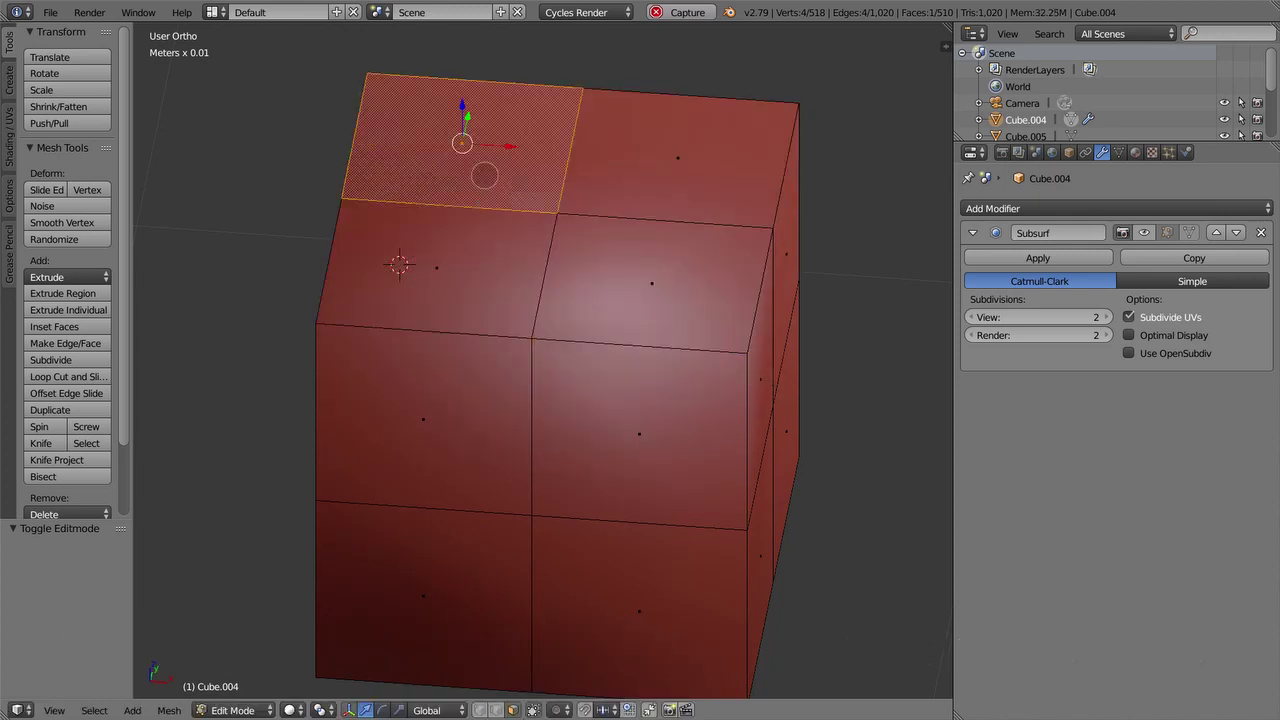
right_click(636, 172)
right_click(635, 435)
right_click(508, 420)
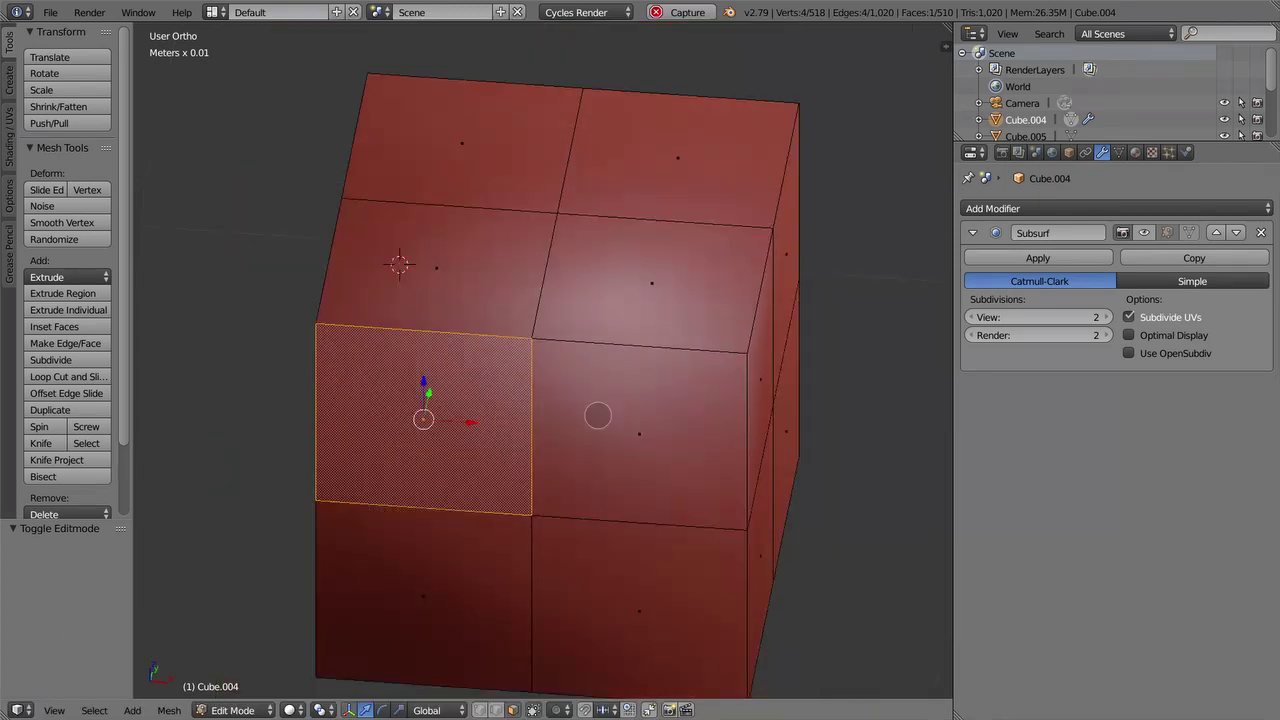
Turn on the Subsurf edit-mode display so the cube appears rounded inside its wire cage
middle_click_drag(594, 412, 604, 365)
left_click(1167, 232)
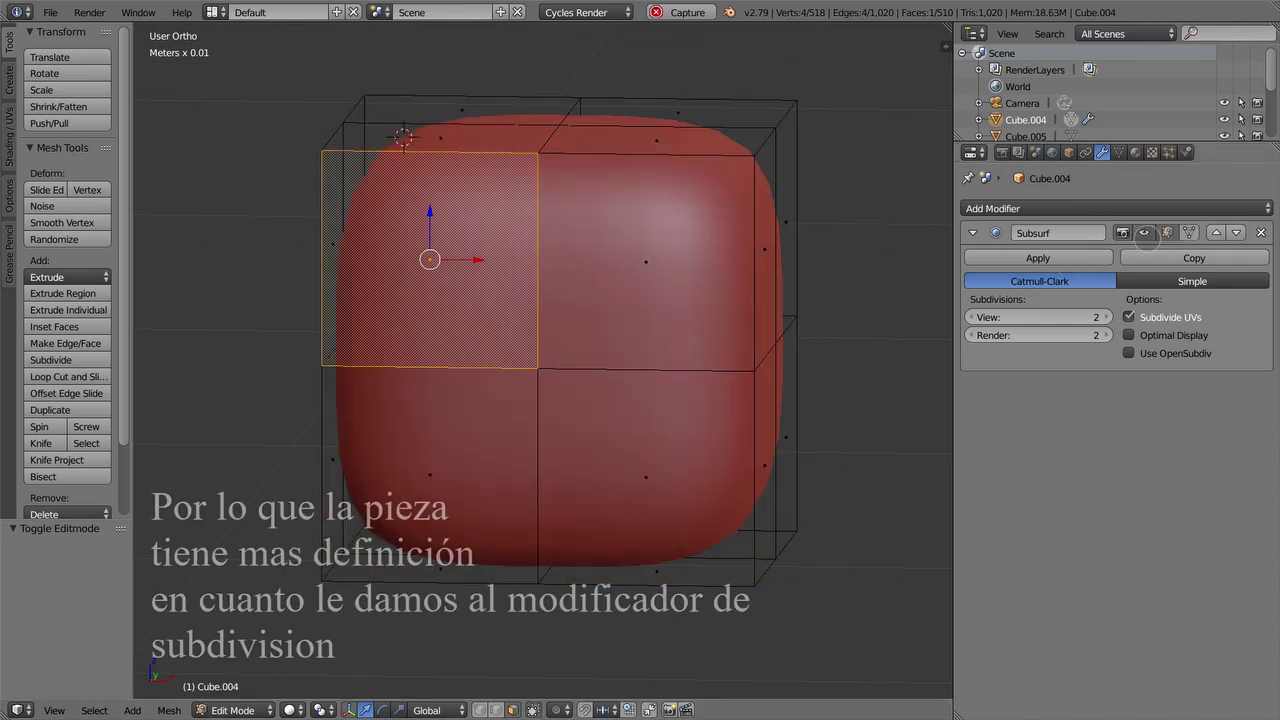
mouse_move(790, 340)
middle_mouse_down()
mouse_move(816, 354)
mouse_move(749, 292)
mouse_move(803, 302)
middle_mouse_up()
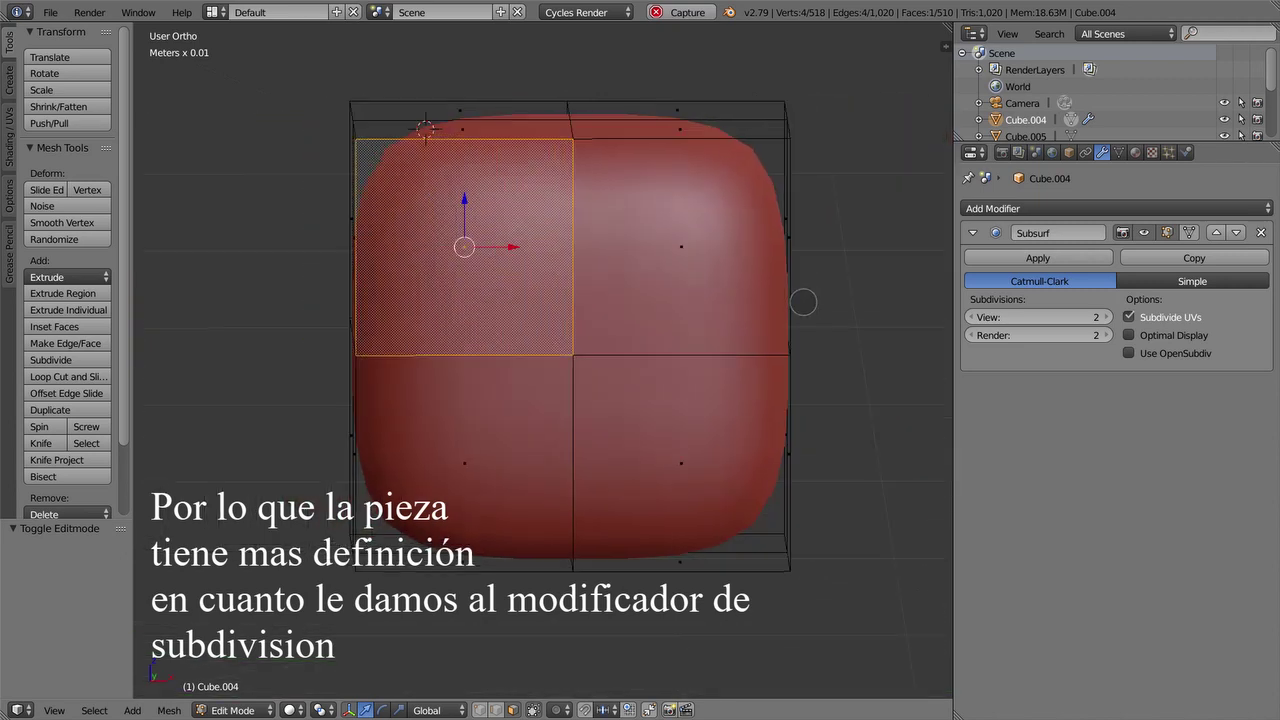
scroll(711, 397, "down", 3)
middle_click_drag(711, 397, 263, 360, "shift")
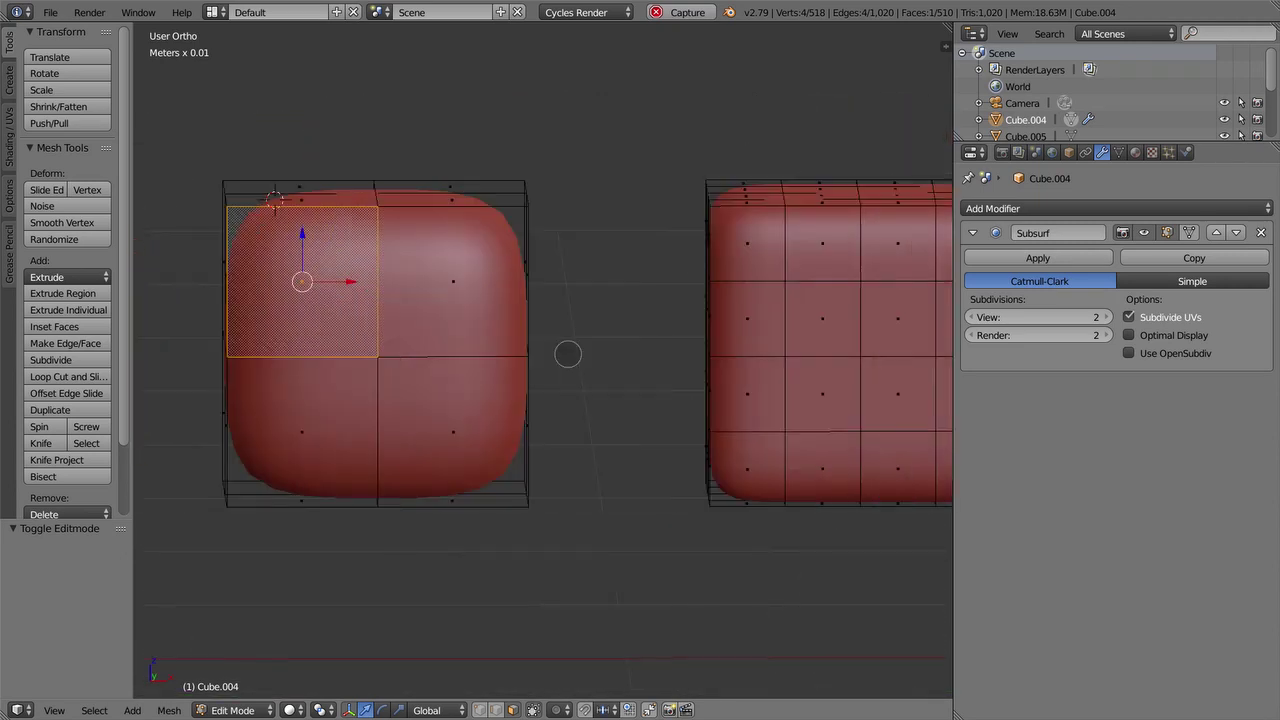
scroll(660, 366, "up", 2)
scroll(660, 366, "up", 2)
scroll(660, 366, "up", 2)
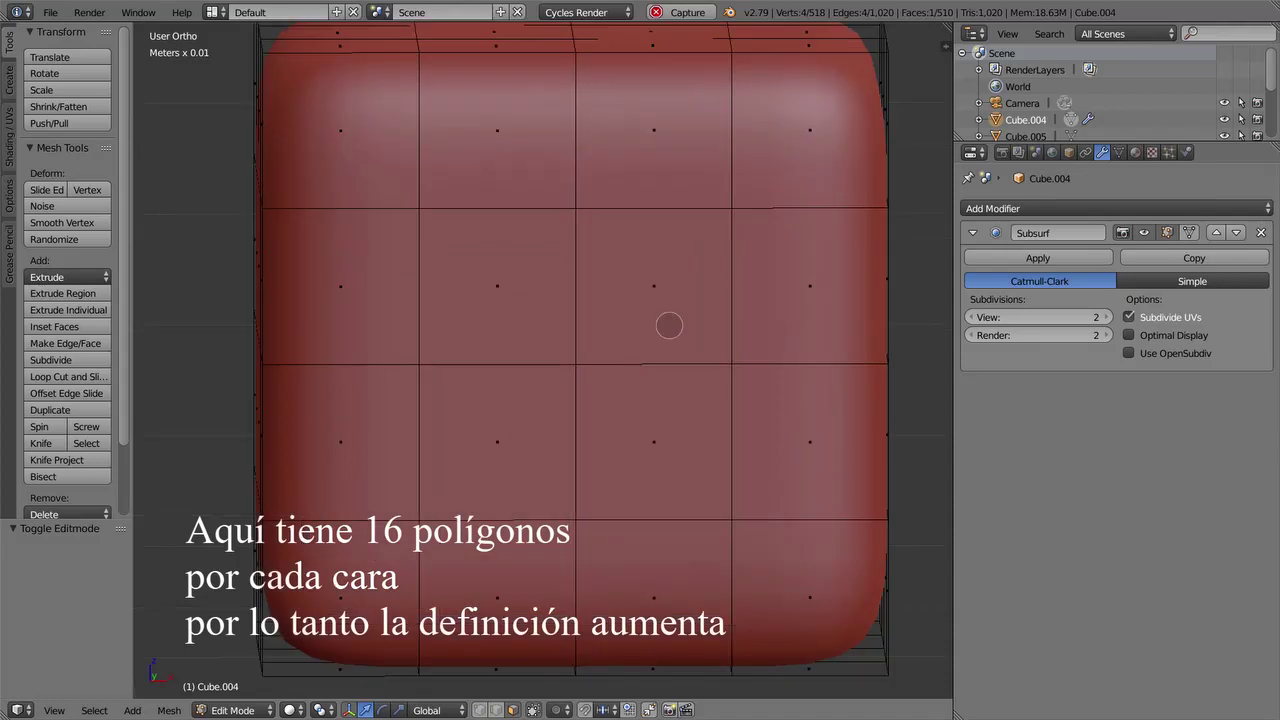
middle_click_drag(666, 323, 617, 366)
scroll(723, 297, "down", 4)
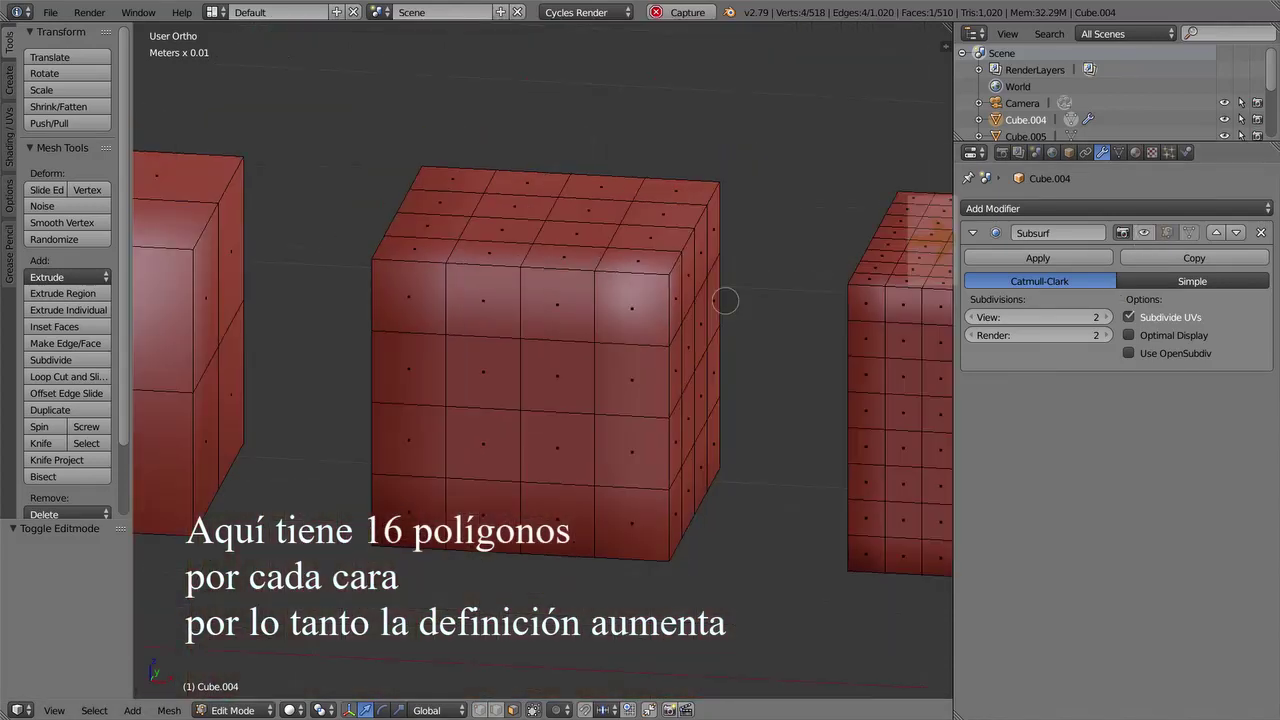
mouse_move(723, 297)
middle_mouse_down()
mouse_move(810, 296)
mouse_move(771, 291)
mouse_move(731, 257)
mouse_move(728, 271)
middle_mouse_up()
scroll(731, 257, "up", 4)
scroll(640, 331, "down", 1)
mouse_move(640, 331)
middle_mouse_down()
mouse_move(637, 371)
mouse_move(657, 383)
mouse_move(642, 358)
mouse_move(680, 400)
mouse_move(654, 401)
middle_mouse_up()
scroll(652, 400, "down", 1)
scroll(652, 400, "up", 2)
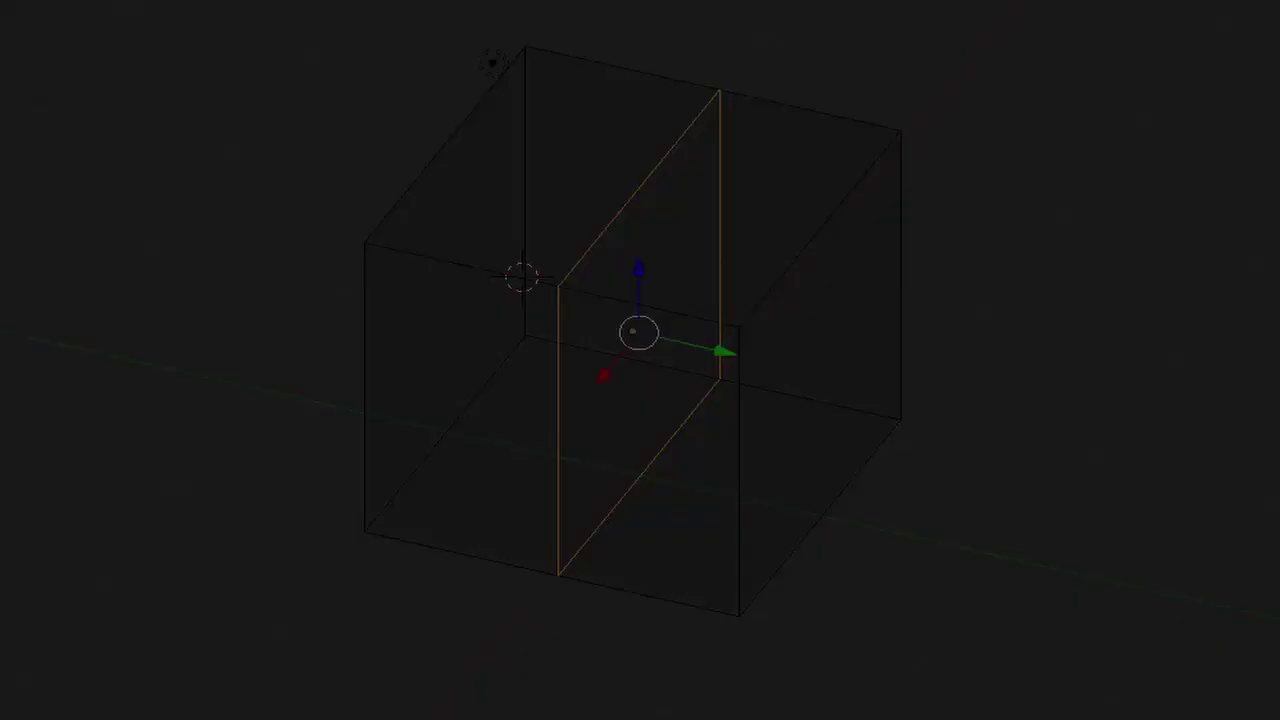
Back in Object Mode, add a Subdivision Surface modifier to the plain cube with View level 2
key("Tab")
scroll(633, 406, "down", 2)
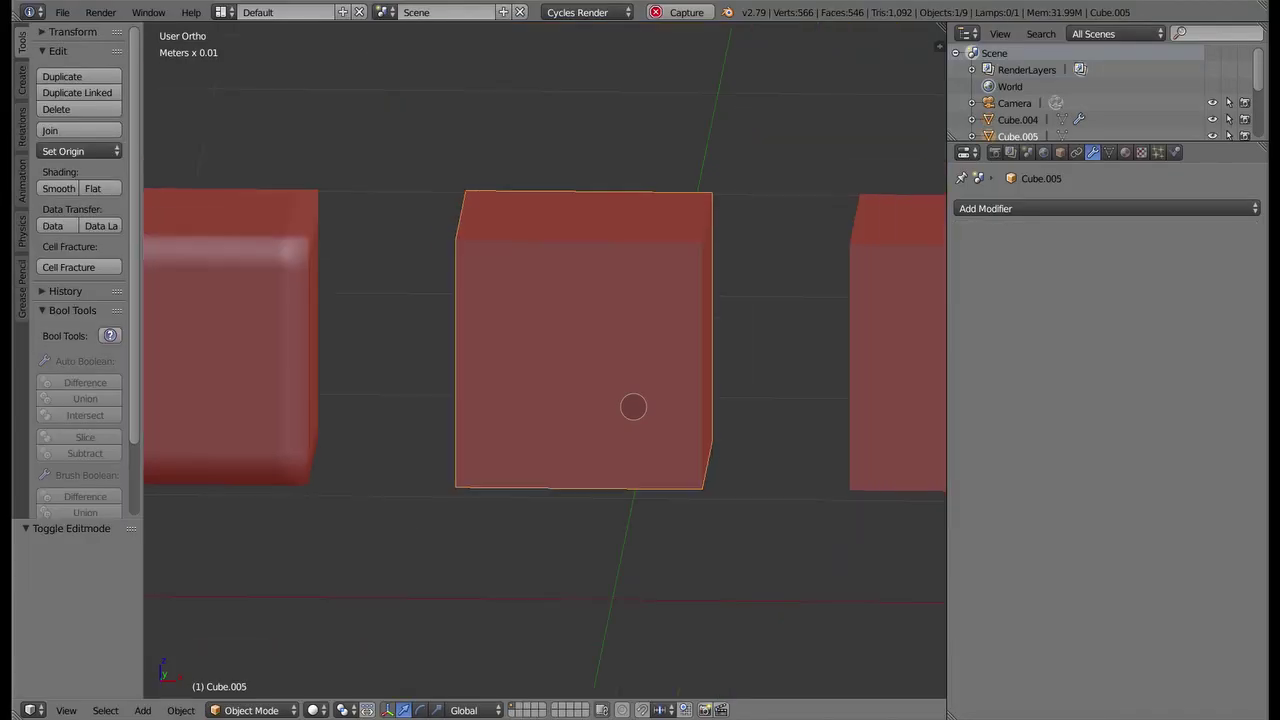
scroll(633, 406, "up", 2)
mouse_move(633, 406)
middle_mouse_down()
mouse_move(631, 446)
mouse_move(591, 451)
mouse_move(640, 440)
middle_mouse_up()
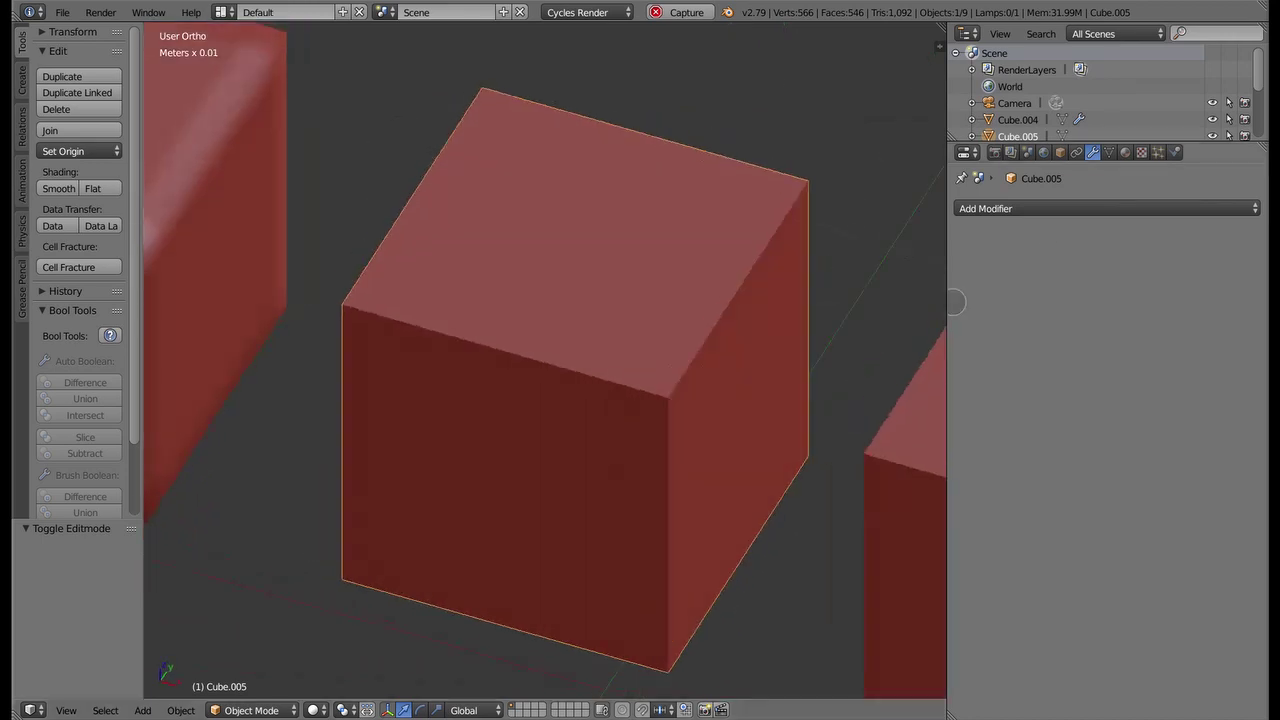
left_click(1058, 208)
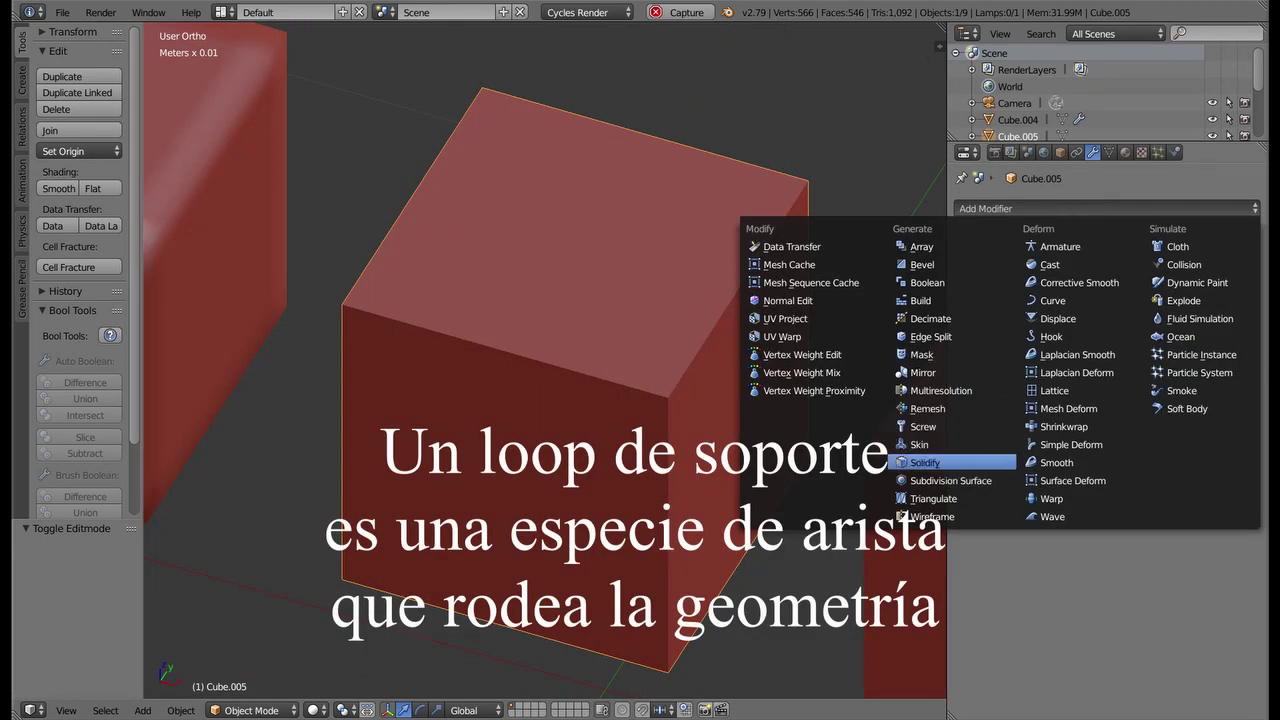
left_click(950, 480)
left_click(1093, 316)
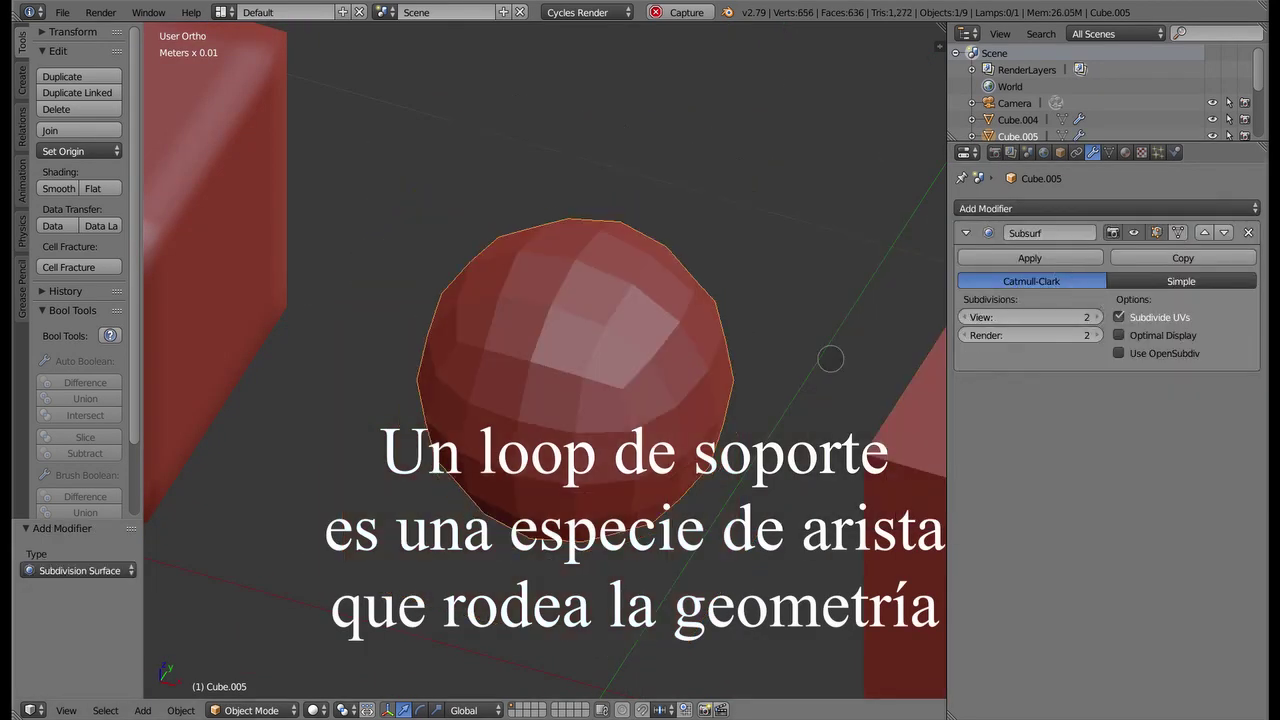
Turn off the modifier's viewport display so the cube shows unsmoothed
mouse_move(829, 357)
middle_mouse_down()
mouse_move(609, 337)
mouse_move(619, 340)
middle_mouse_up()
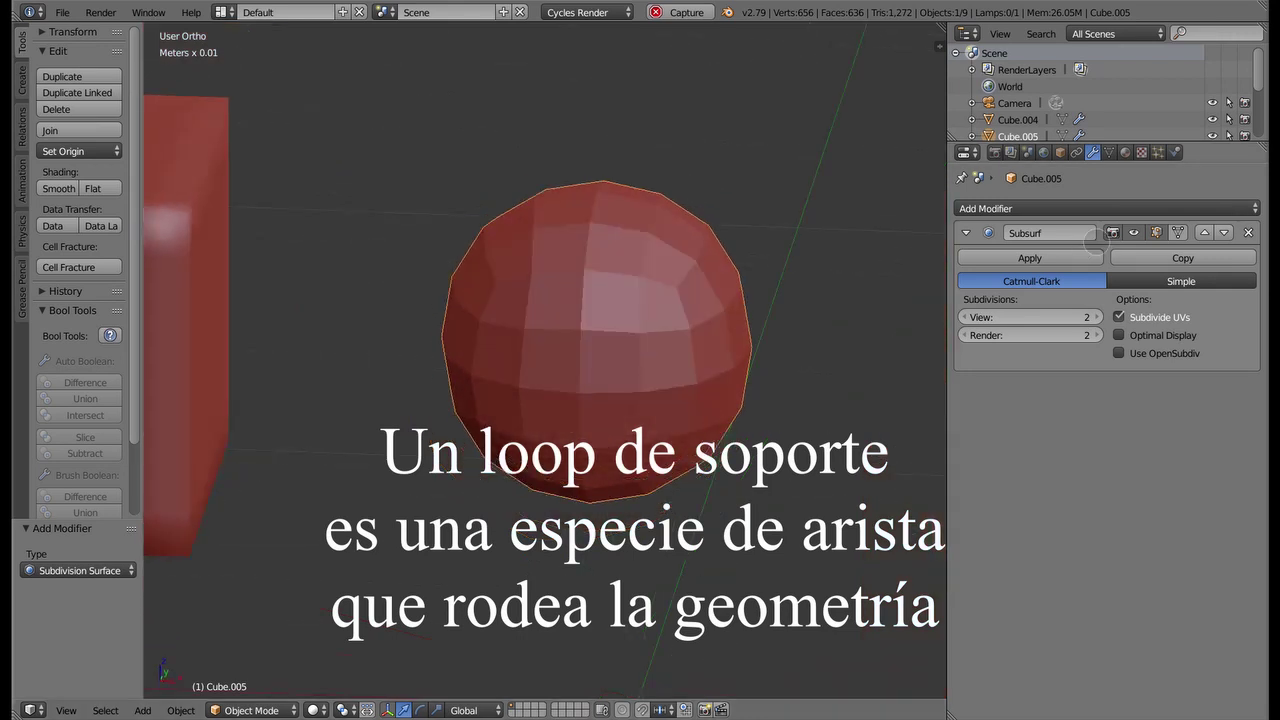
left_click(1134, 233)
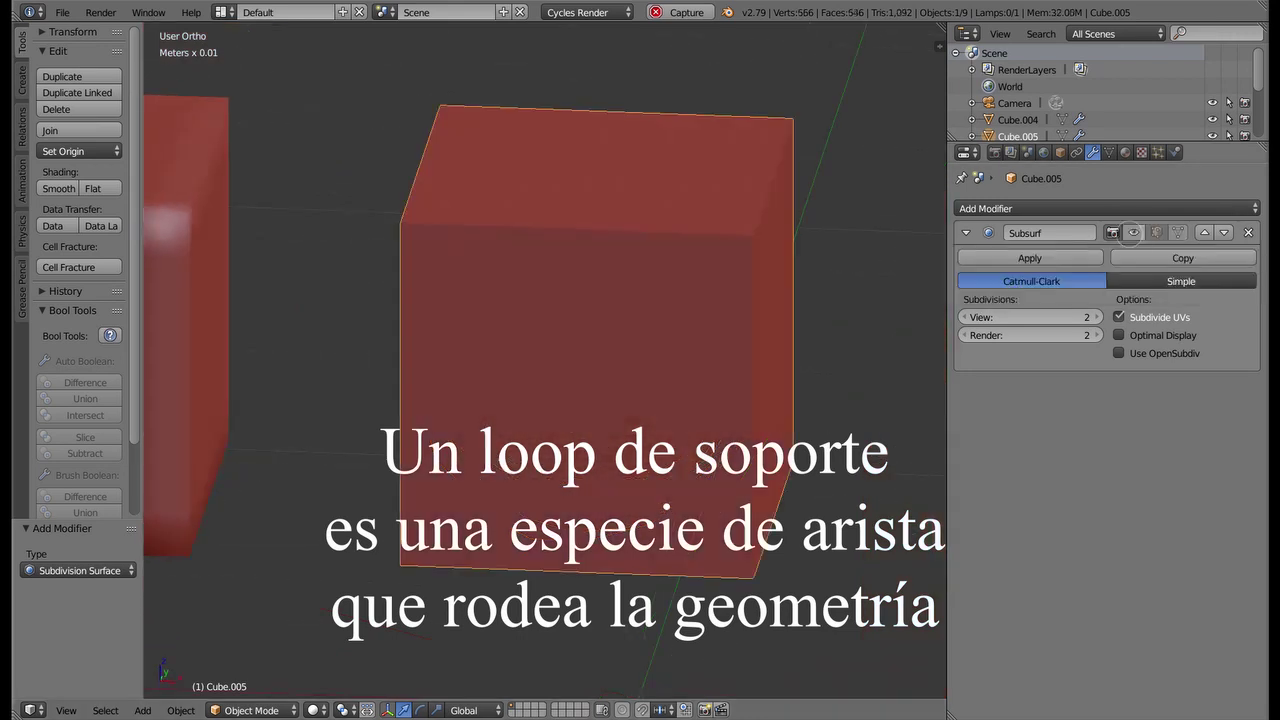
middle_click_drag(701, 263, 666, 279)
In Edit Mode, add a first loop cut and check the subdivided result in the viewport
key("Tab")
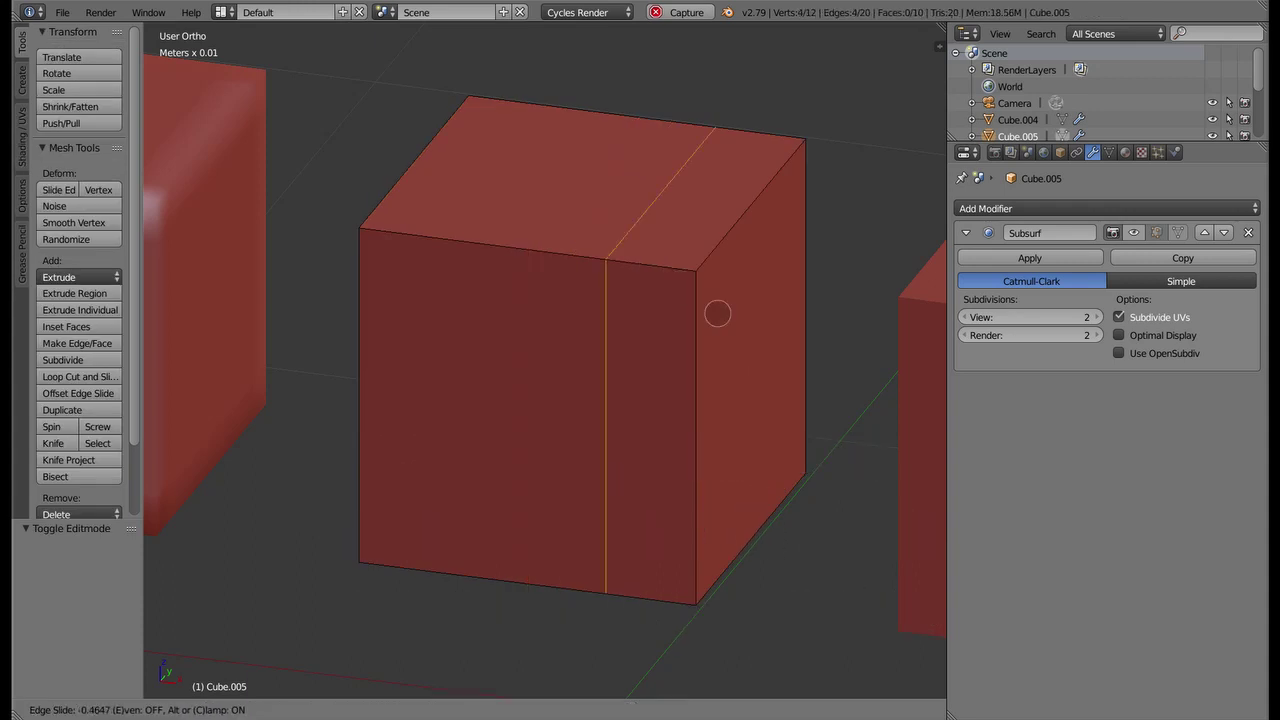
left_click(789, 351)
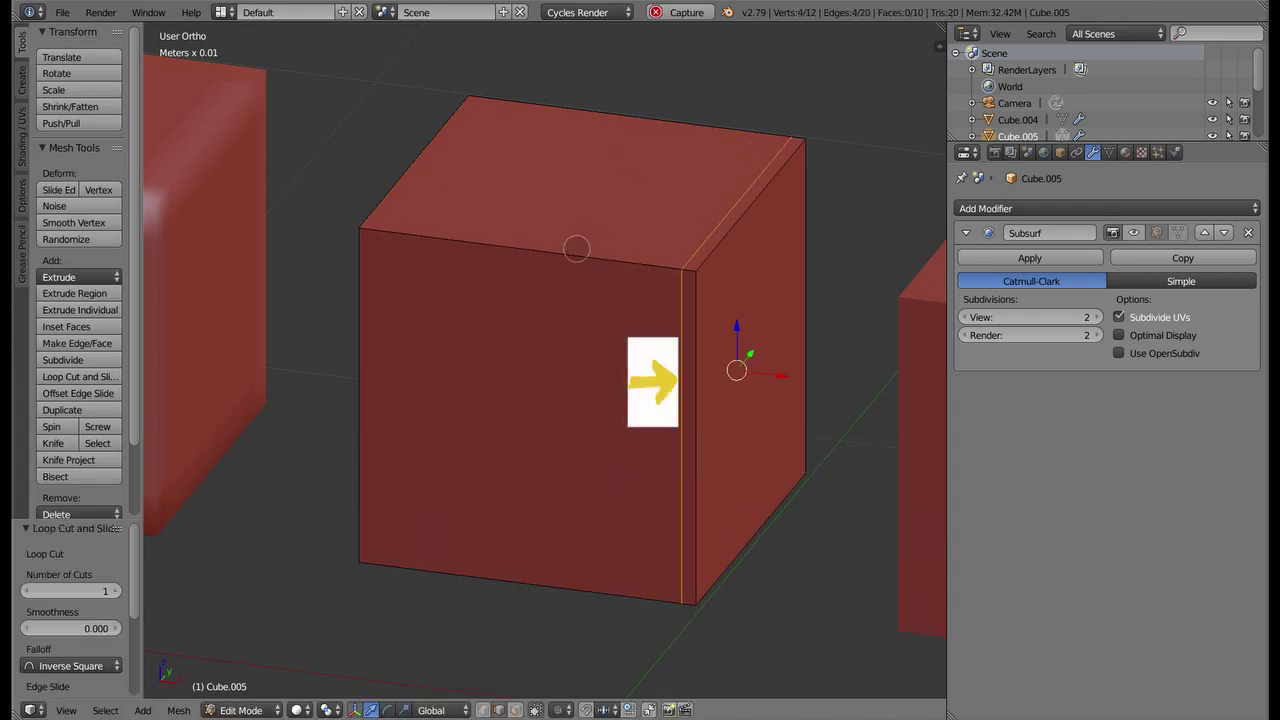
key("ctrl+r")
left_click(573, 249)
key("Return")
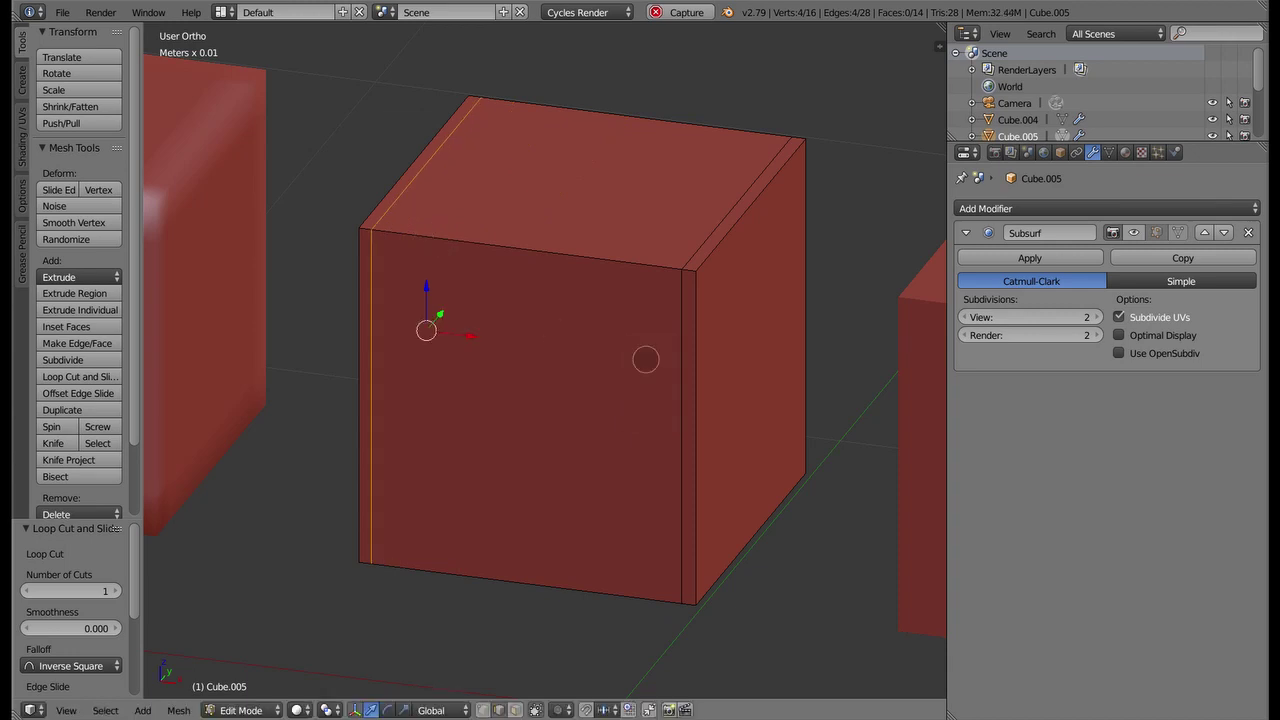
left_click(1133, 232)
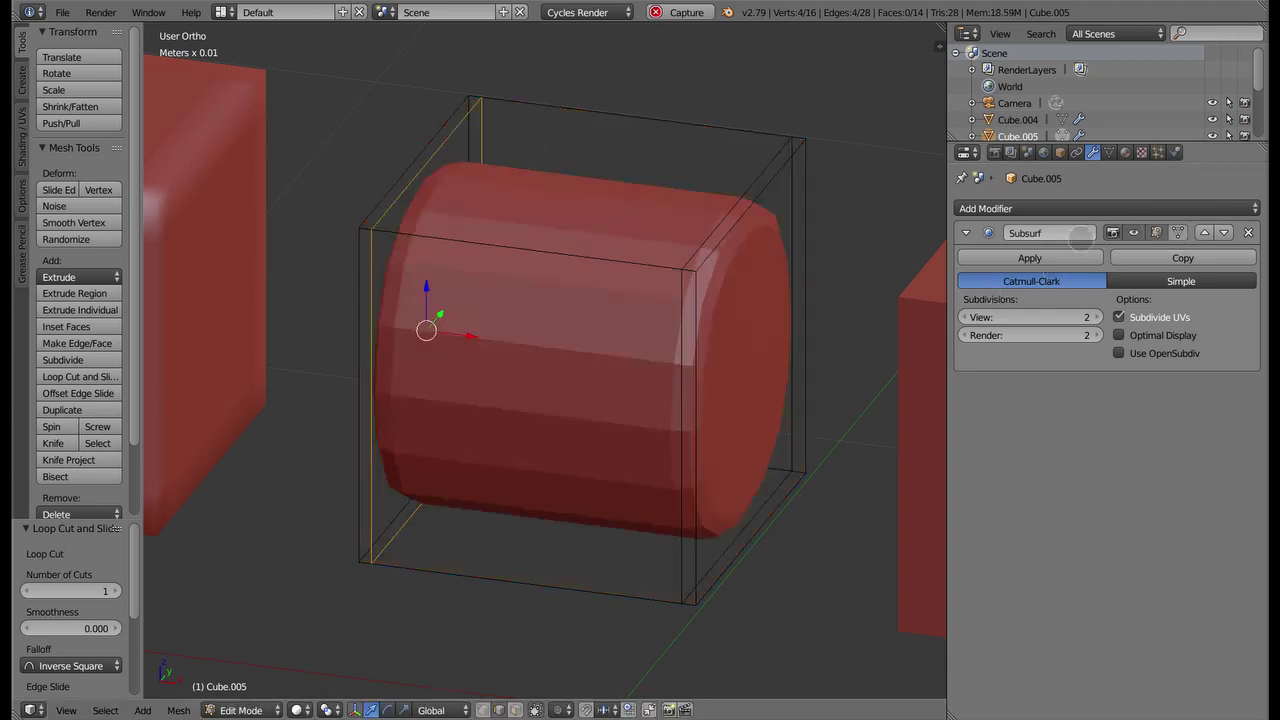
mouse_move(743, 297)
middle_mouse_down()
mouse_move(829, 301)
mouse_move(561, 355)
mouse_move(757, 323)
mouse_move(723, 271)
mouse_move(575, 359)
mouse_move(529, 344)
middle_mouse_up()
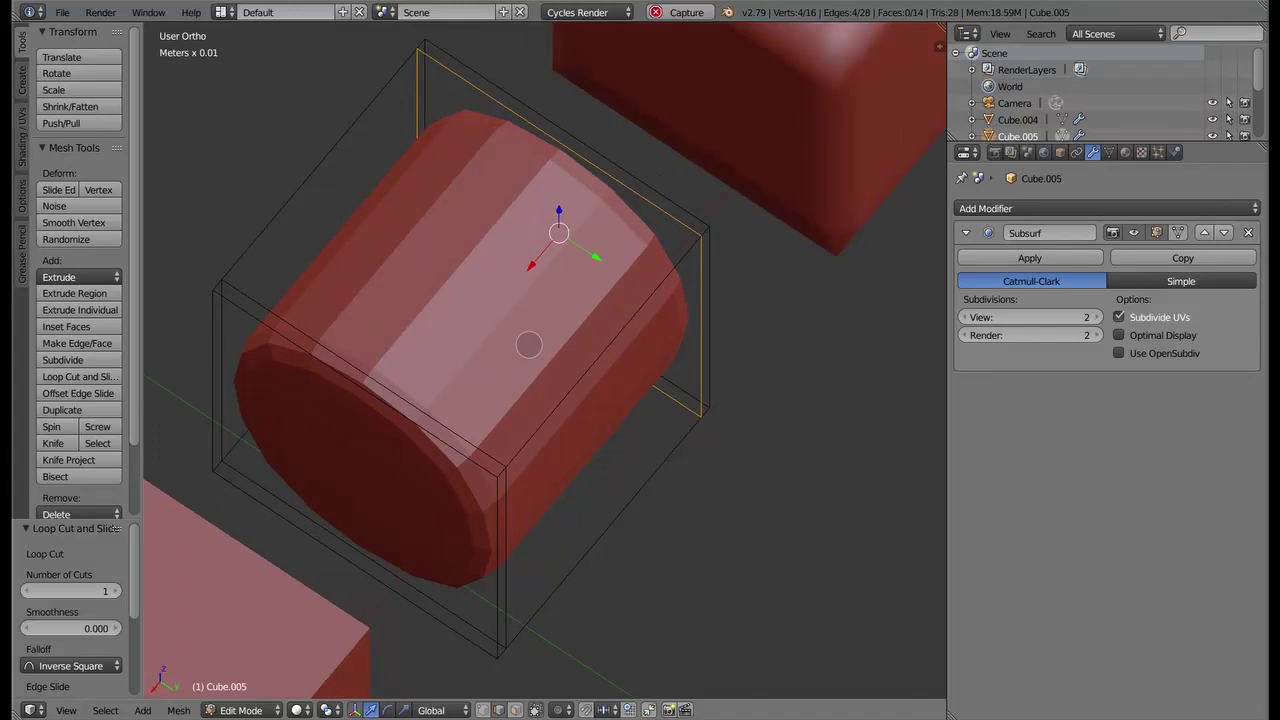
Add a second loop cut slid close to the outer edge, then hide the smoothing
key("ctrl+r")
left_click(366, 371)
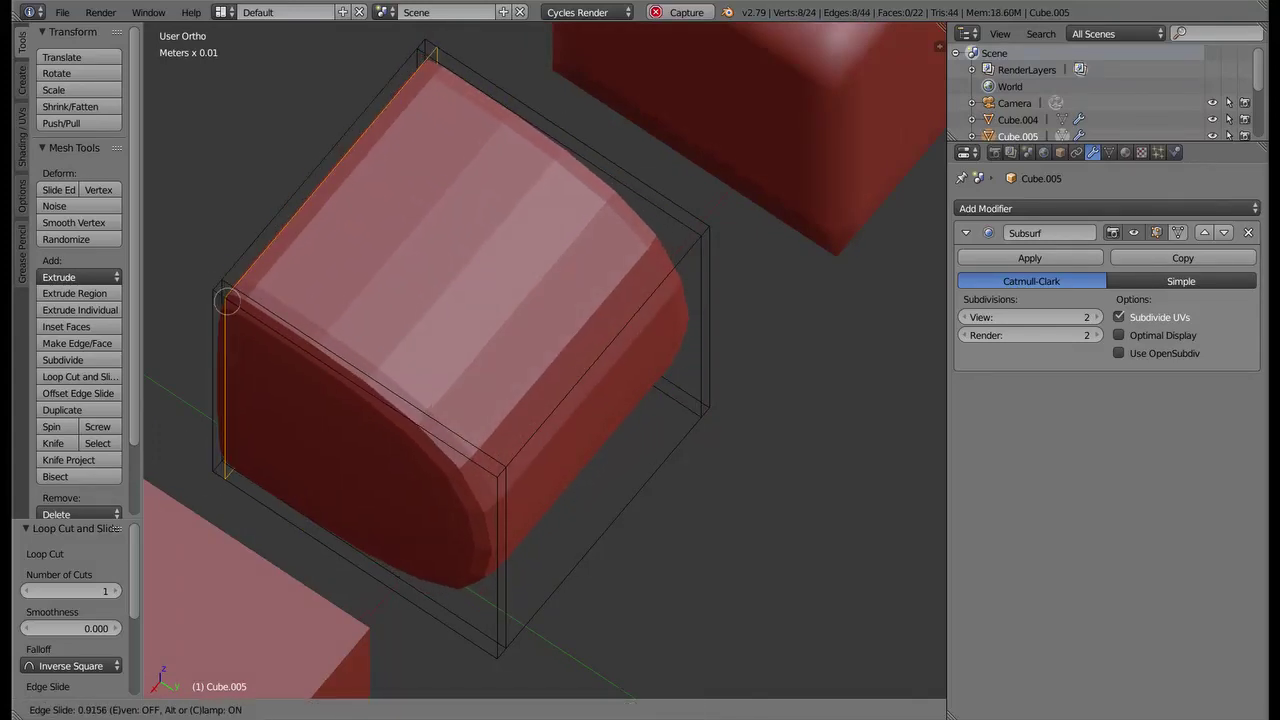
left_click(211, 277)
left_click(1133, 232)
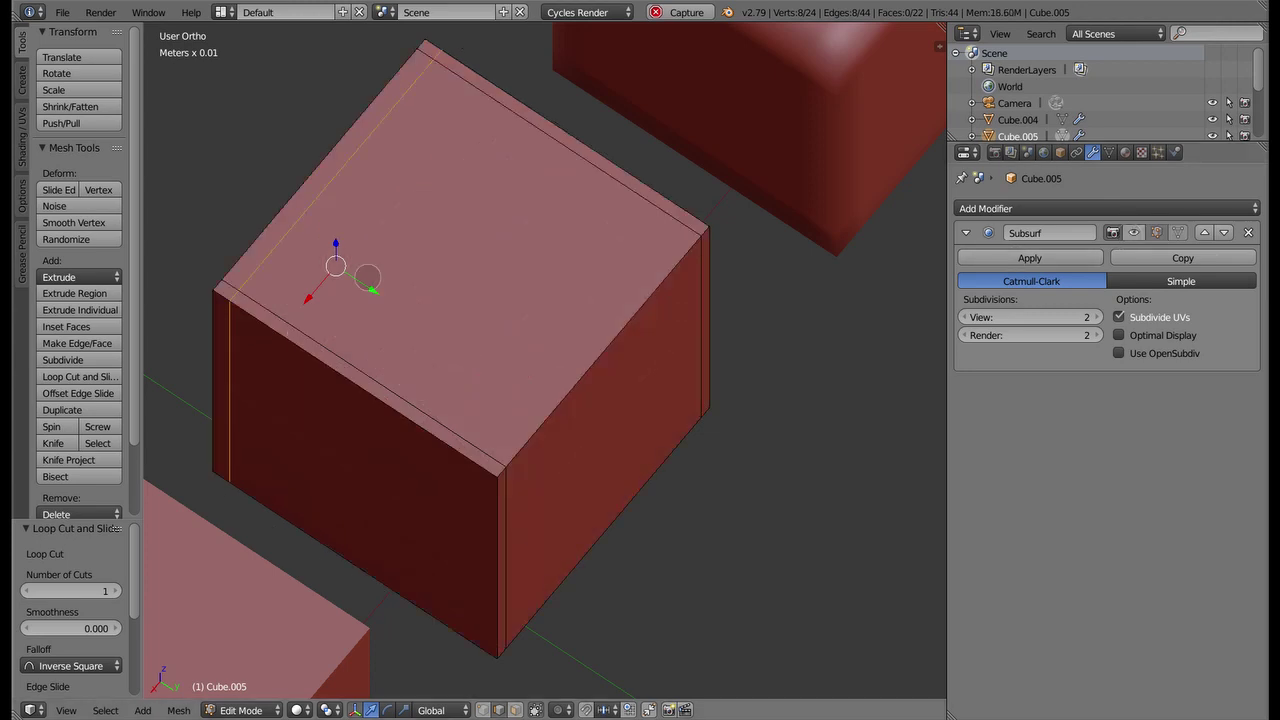
Move an edge along Y and add another support loop near an edge, checking the smoothing
key("g")
key("y")
left_click(365, 286)
key("ctrl+r")
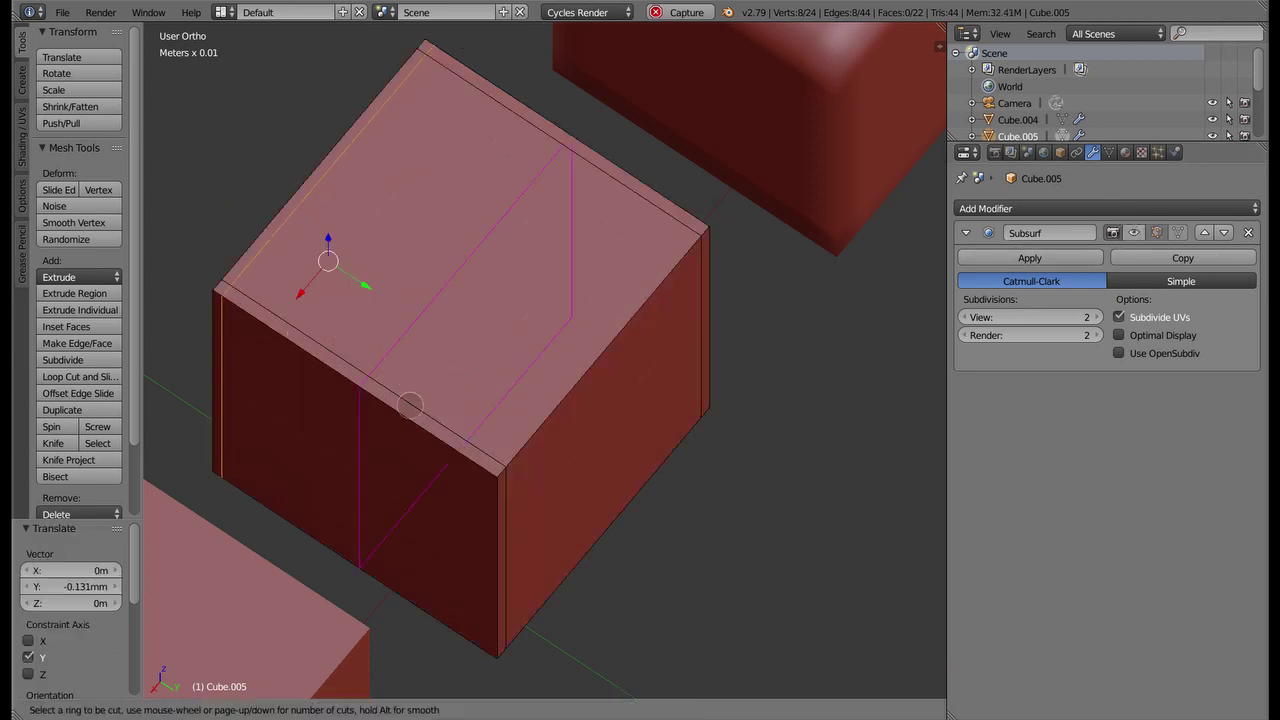
left_click(516, 521)
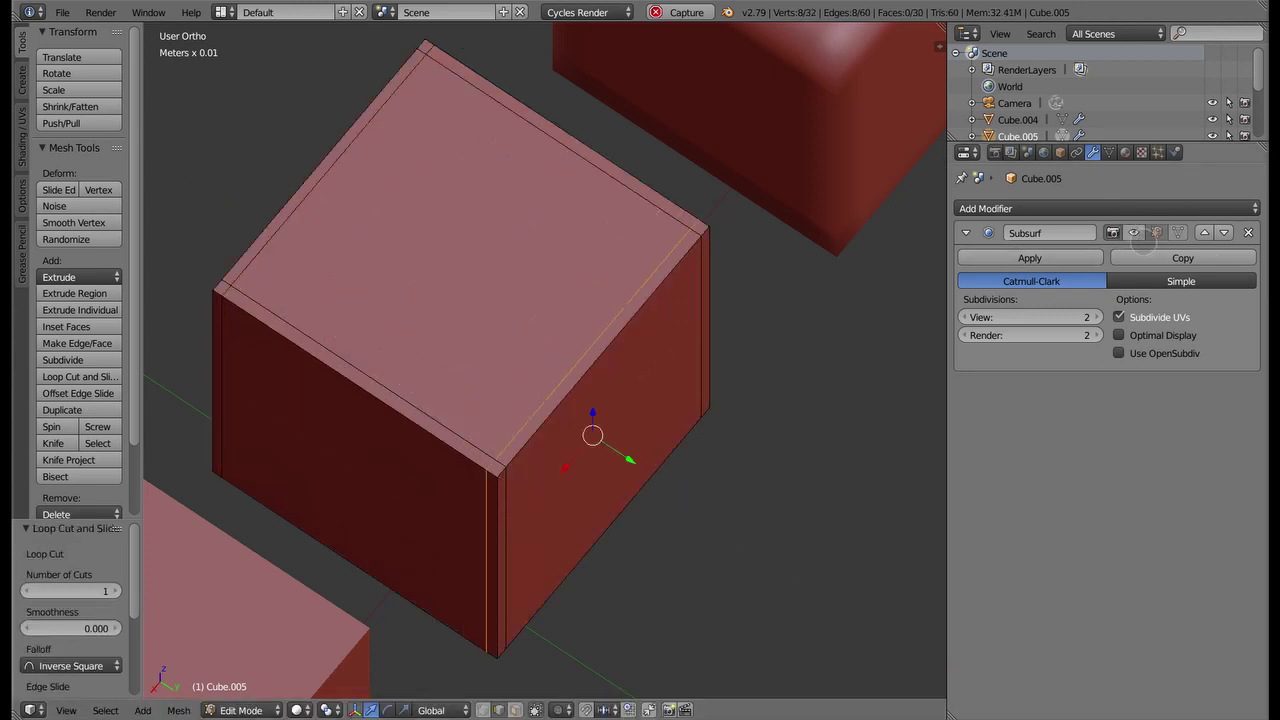
left_click(1156, 232)
mouse_move(600, 420)
middle_mouse_down()
mouse_move(643, 380)
mouse_move(812, 325)
mouse_move(923, 354)
mouse_move(266, 374)
mouse_move(331, 349)
mouse_move(363, 320)
mouse_move(294, 371)
mouse_move(428, 243)
mouse_move(811, 380)
middle_mouse_up()
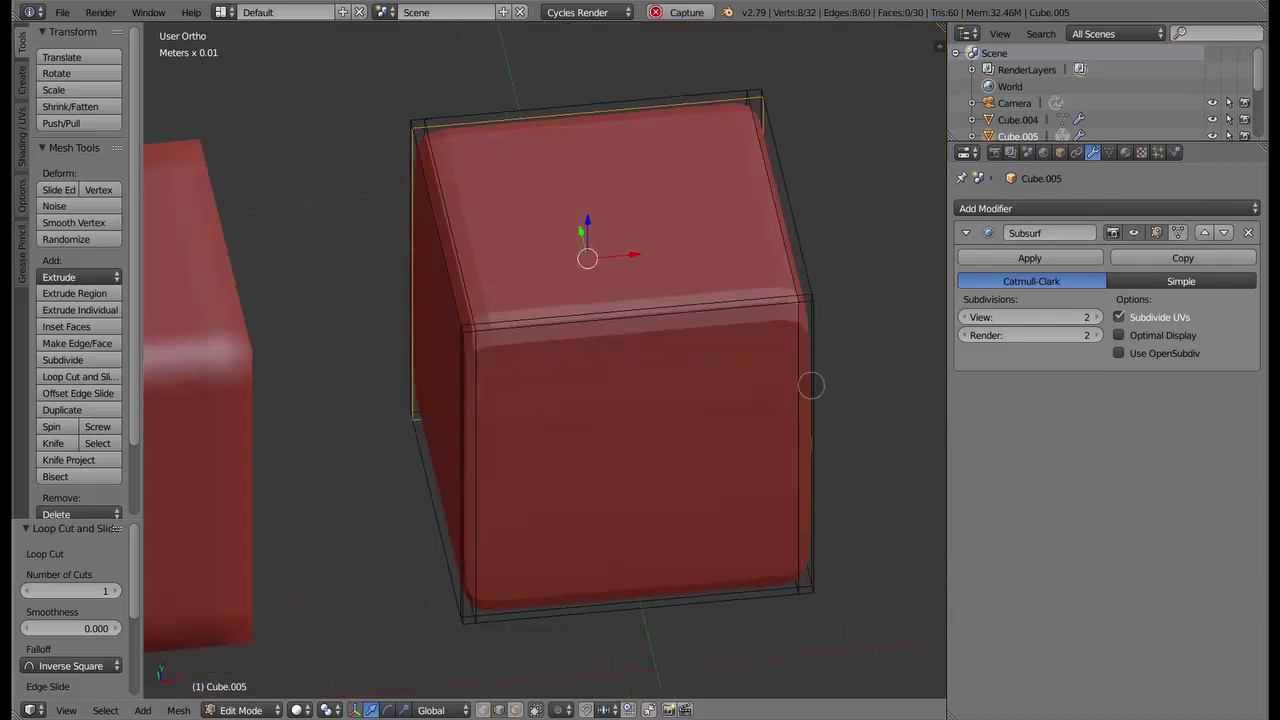
left_click(1156, 232)
mouse_move(600, 440)
middle_mouse_down()
mouse_move(586, 449)
mouse_move(549, 403)
middle_mouse_up()
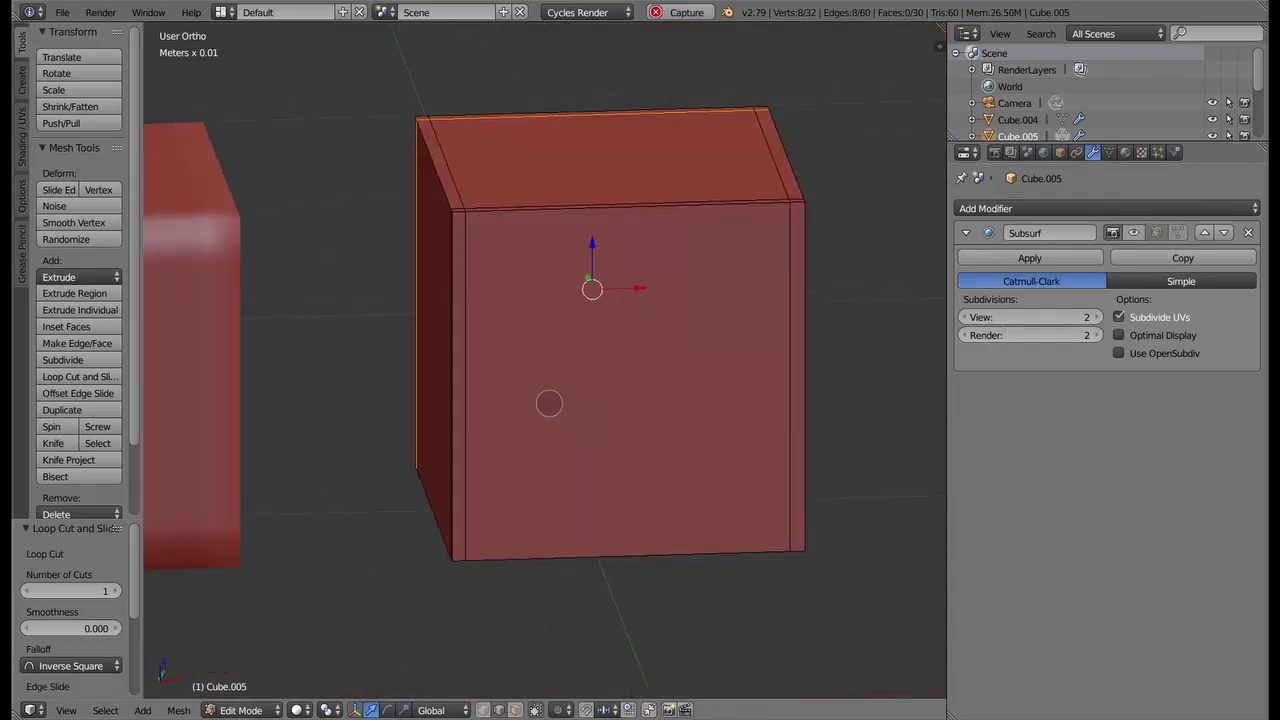
Add support loops near the cube's top and bottom edges, then return to Object Mode
key("ctrl+r")
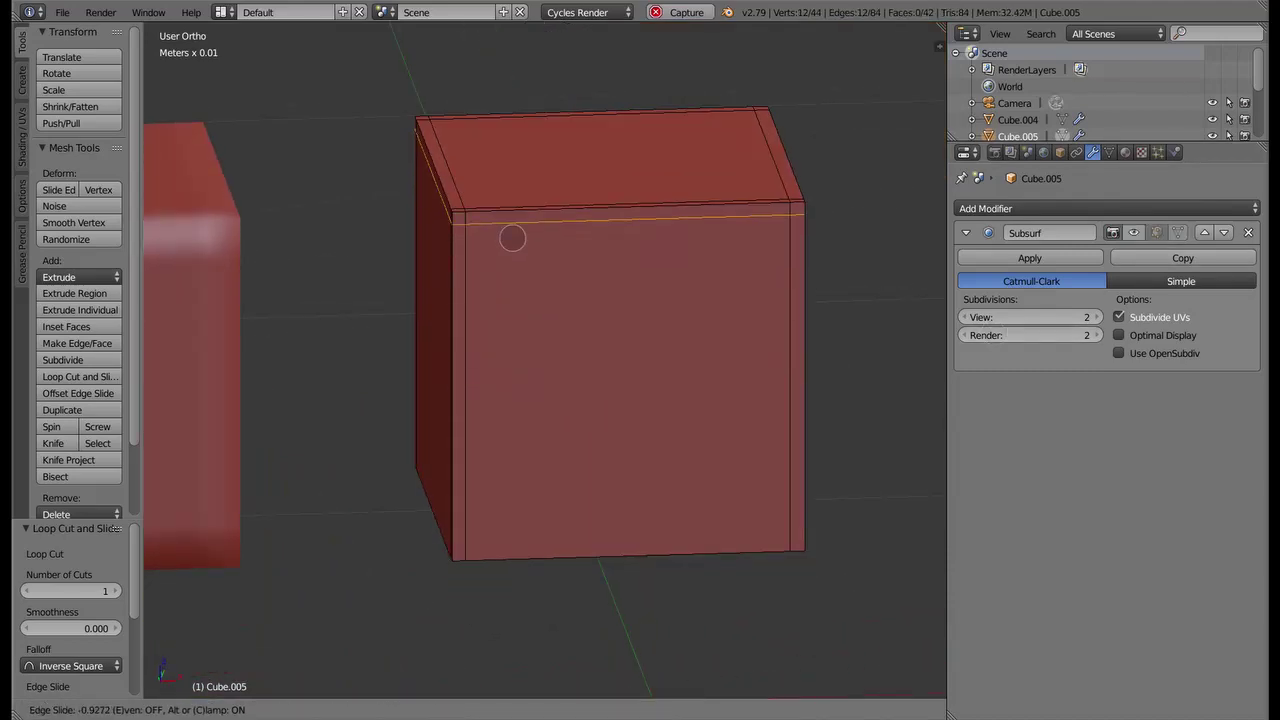
left_click(512, 235)
key("ctrl+r")
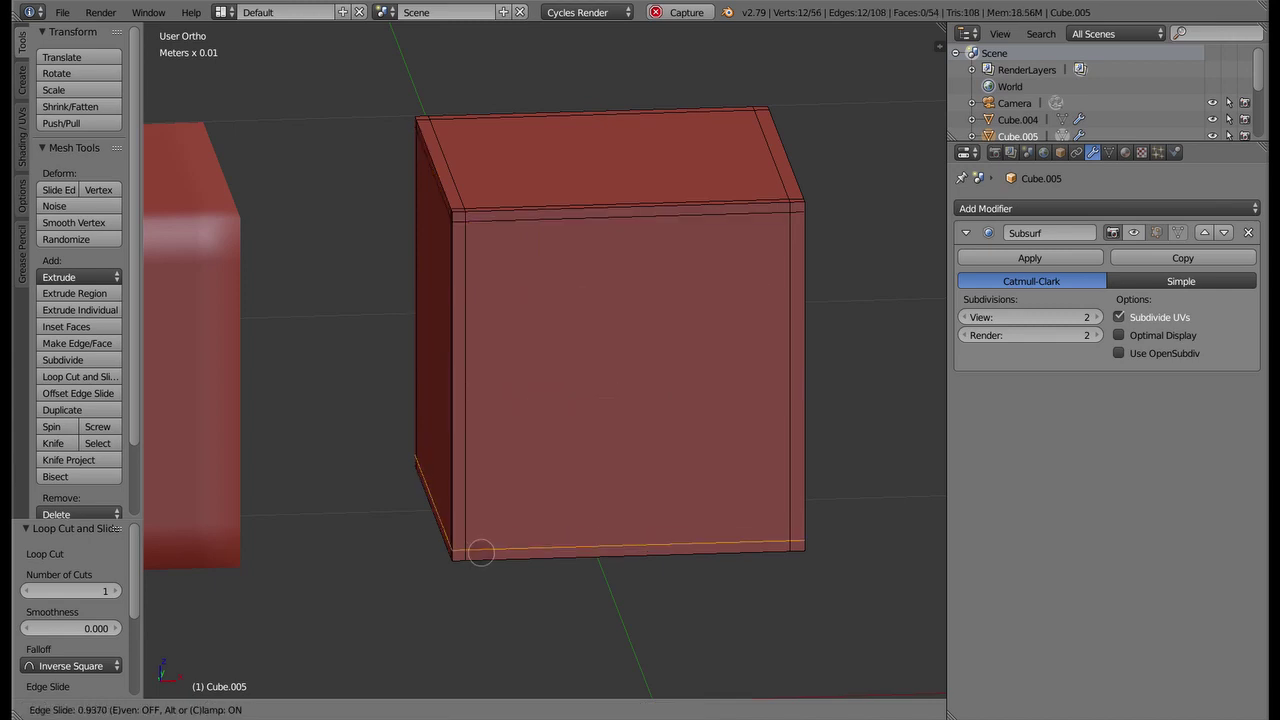
left_click(480, 552)
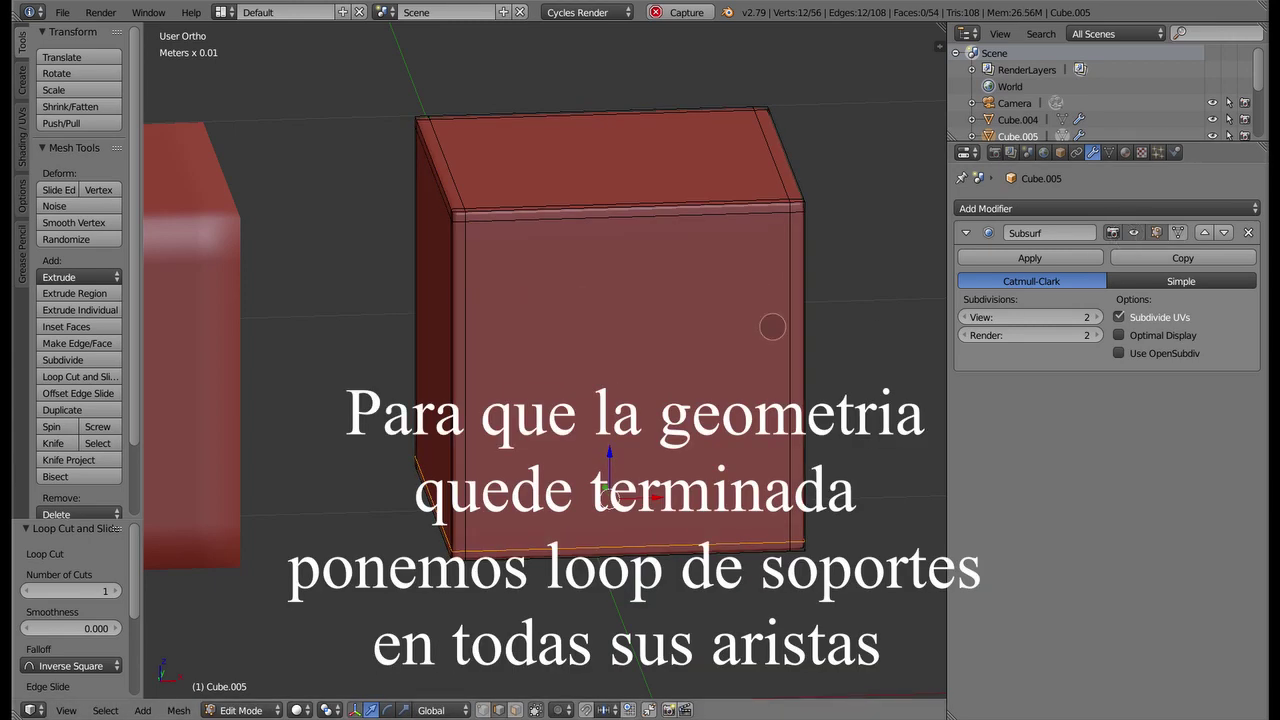
middle_click_drag(603, 497, 520, 420)
key("Tab")
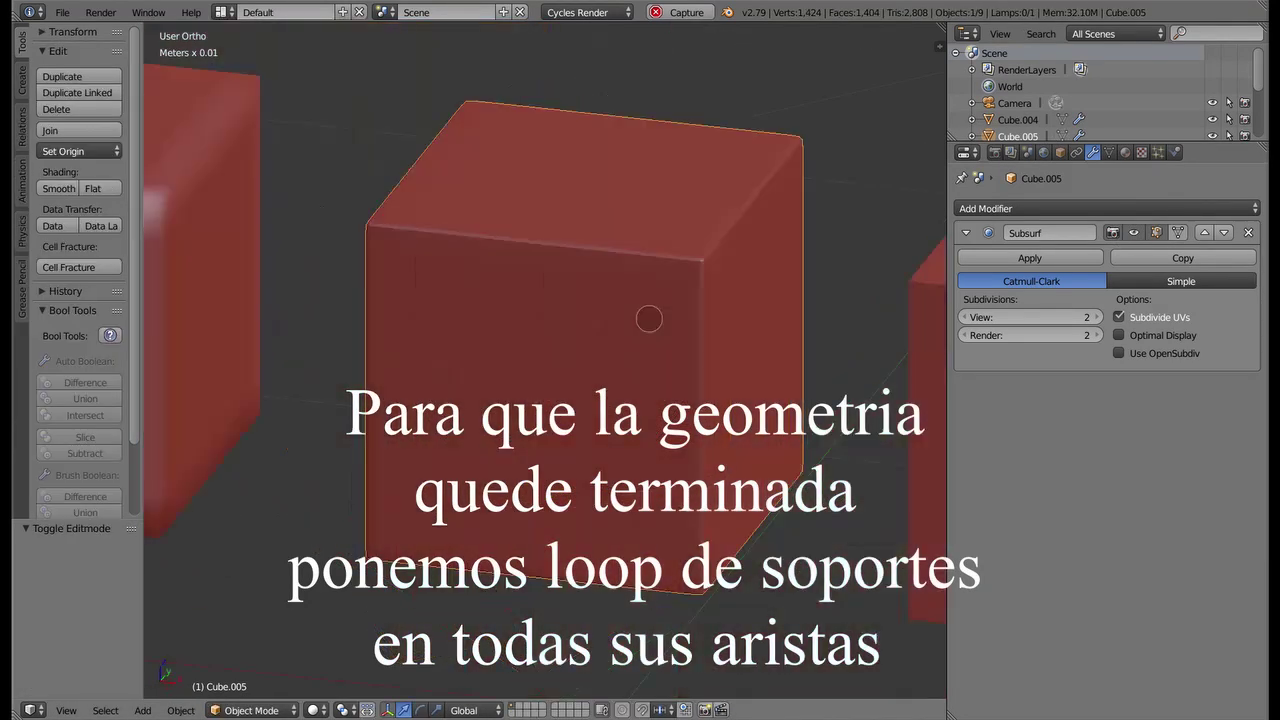
Select Cube.004 and apply Smooth shading to the selected cubes
middle_click_drag(649, 319, 233, 275)
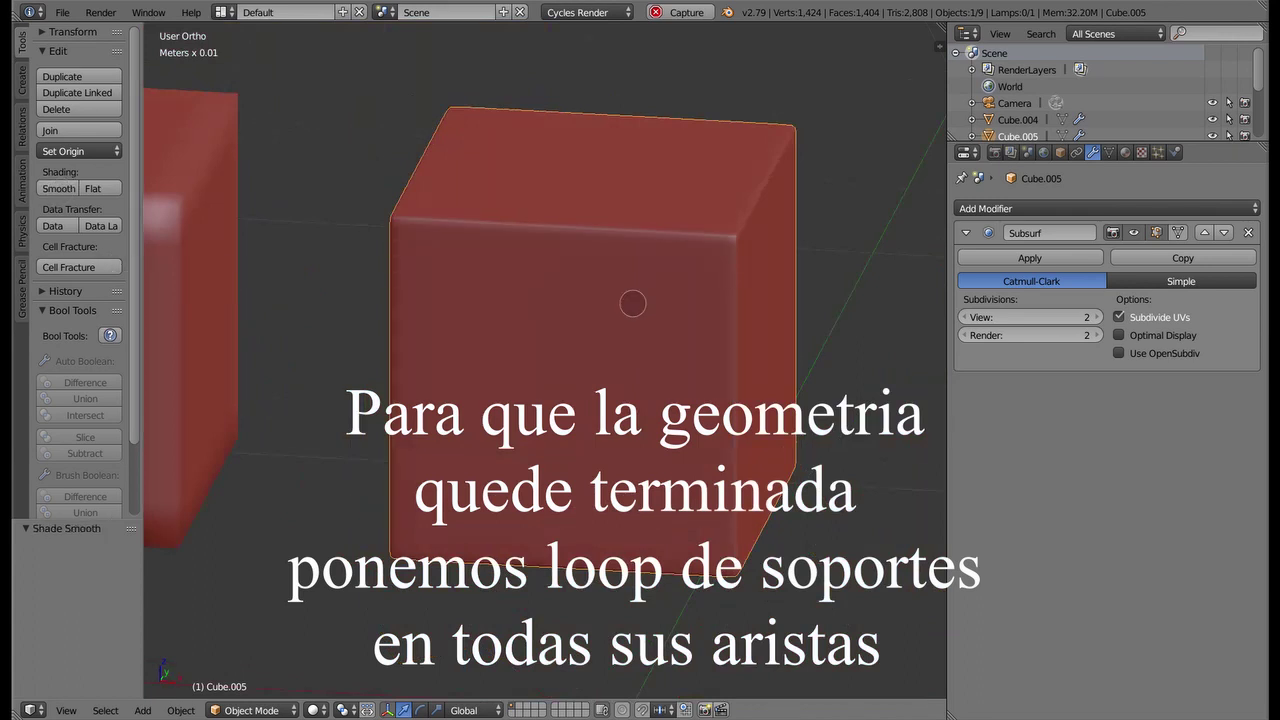
mouse_move(633, 303)
middle_mouse_down()
mouse_move(586, 363)
mouse_move(406, 363)
mouse_move(371, 260)
mouse_move(398, 257)
mouse_move(500, 314)
middle_mouse_up()
scroll(666, 291, "down", 3)
mouse_move(666, 291)
middle_mouse_down()
mouse_move(689, 291)
mouse_move(337, 375)
middle_mouse_up()
scroll(689, 292, "down", 1)
right_click(337, 375)
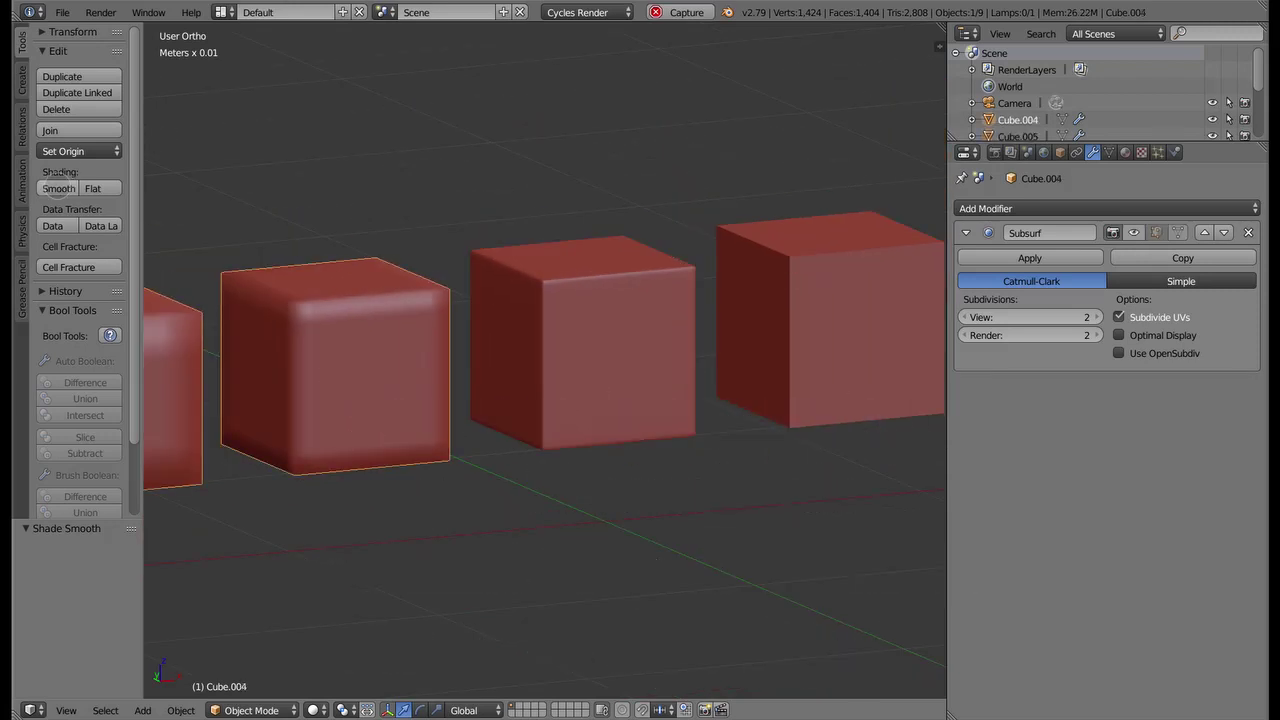
left_click(1183, 258)
Orbit and zoom to inspect the row from rounded sphere to plain cubes
scroll(523, 437, "down", 2)
mouse_move(523, 437)
middle_mouse_down()
mouse_move(506, 475)
mouse_move(571, 514)
mouse_move(600, 482)
middle_mouse_up()
scroll(283, 610, "down", 2)
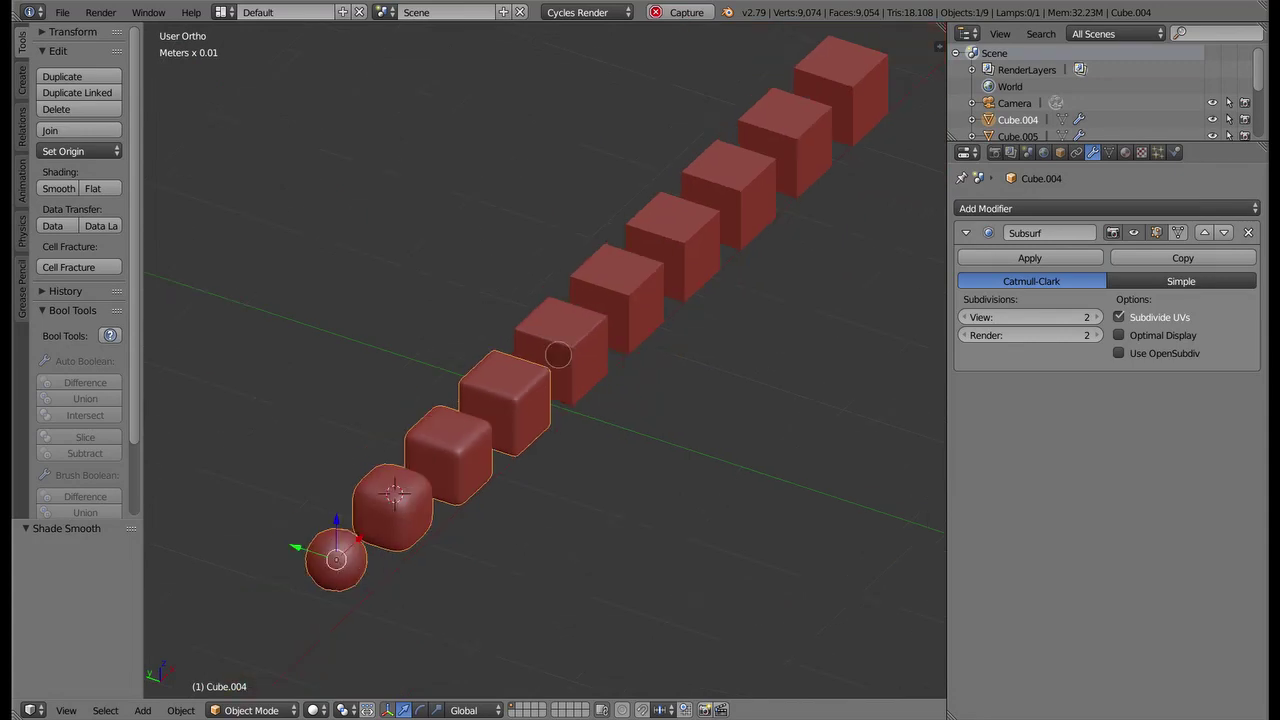
mouse_move(592, 339)
middle_mouse_down()
mouse_move(577, 354)
mouse_move(651, 383)
middle_mouse_up()
scroll(651, 383, "up", 3)
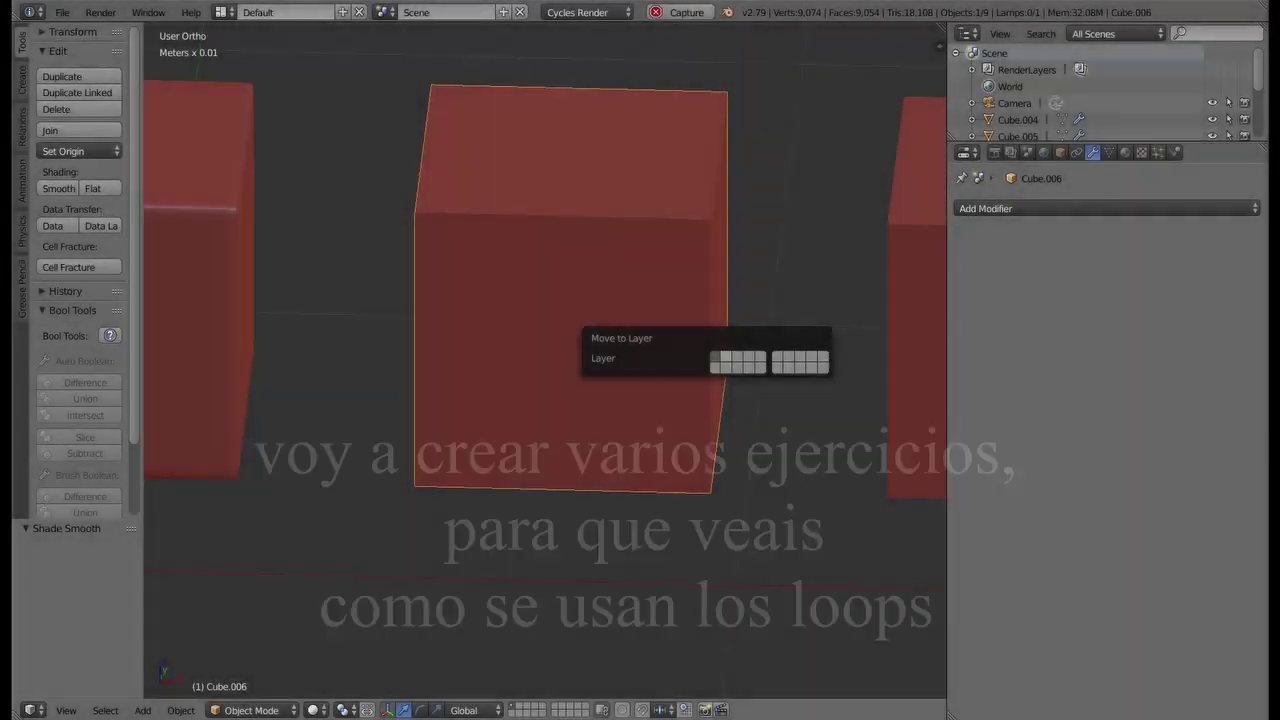
Move Cube.006 onto layer 2 and display that layer
left_click(727, 357)
key("2")
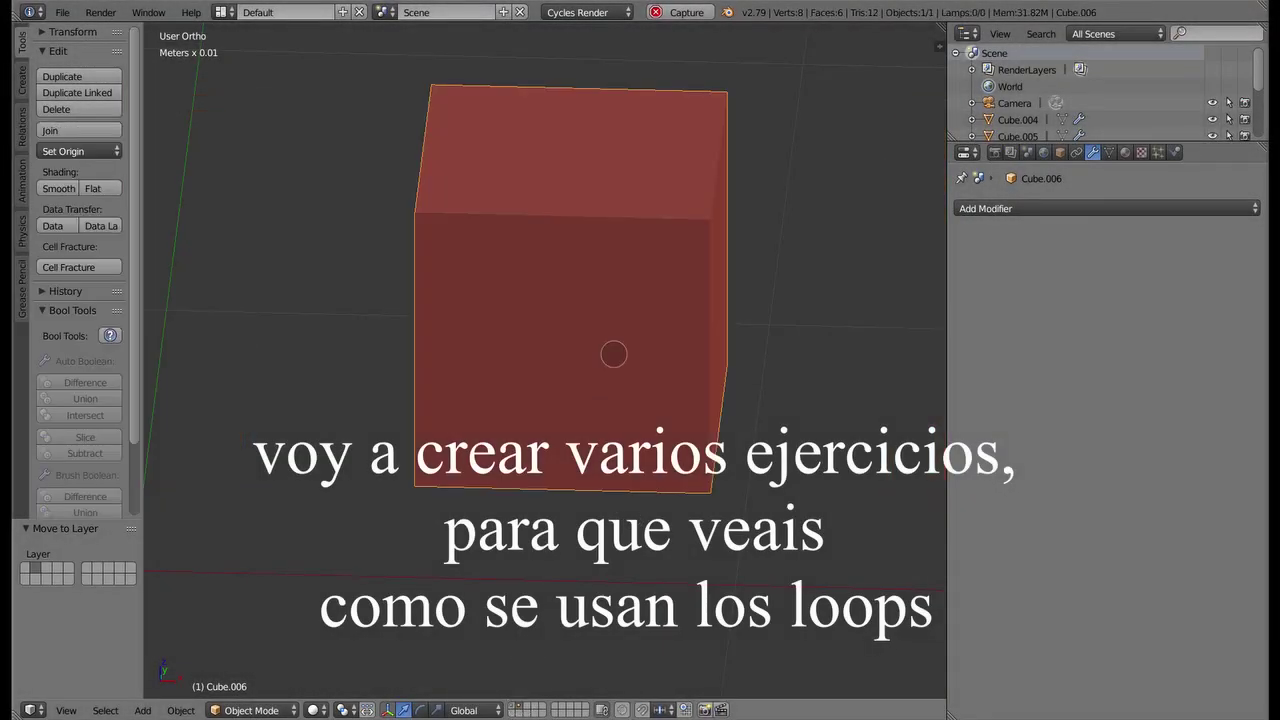
scroll(611, 354, "down", 3)
mouse_move(659, 347)
middle_mouse_down()
mouse_move(337, 386)
mouse_move(489, 363)
middle_mouse_up()
scroll(489, 363, "up", 2)
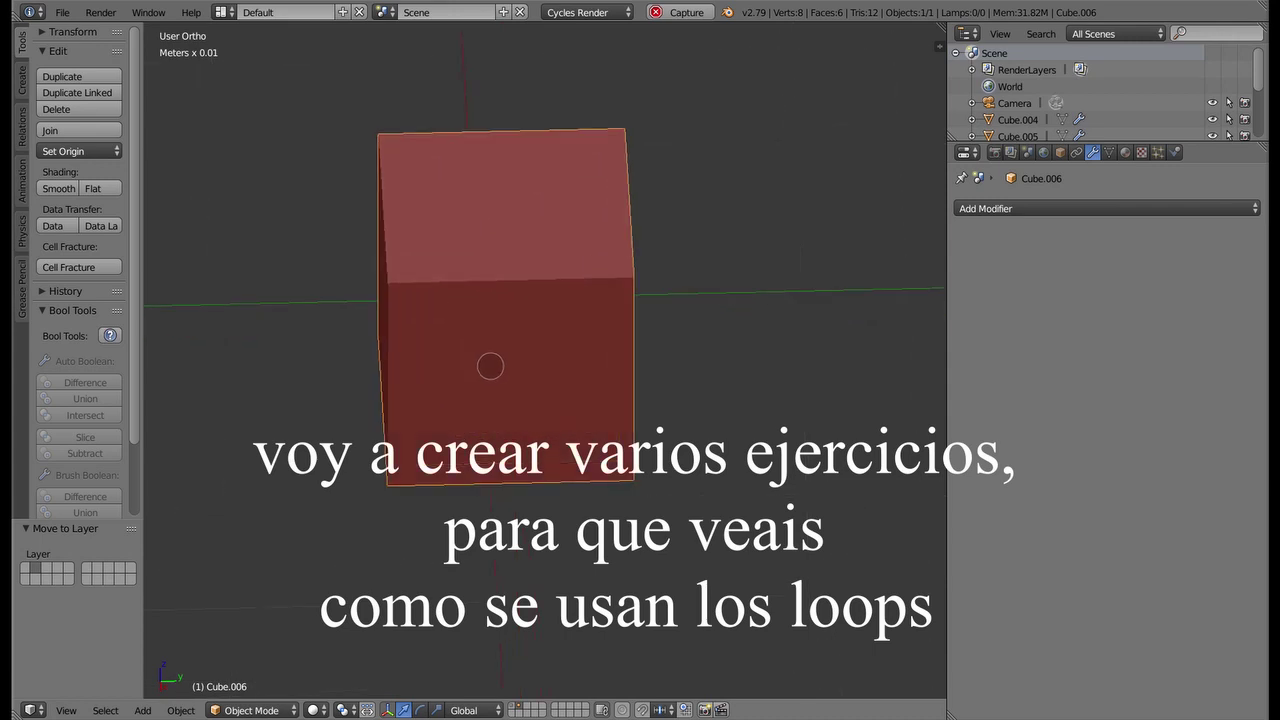
scroll(489, 363, "up", 2)
Inset the cube's top face and extrude it upward into a smaller raised block
key("Tab")
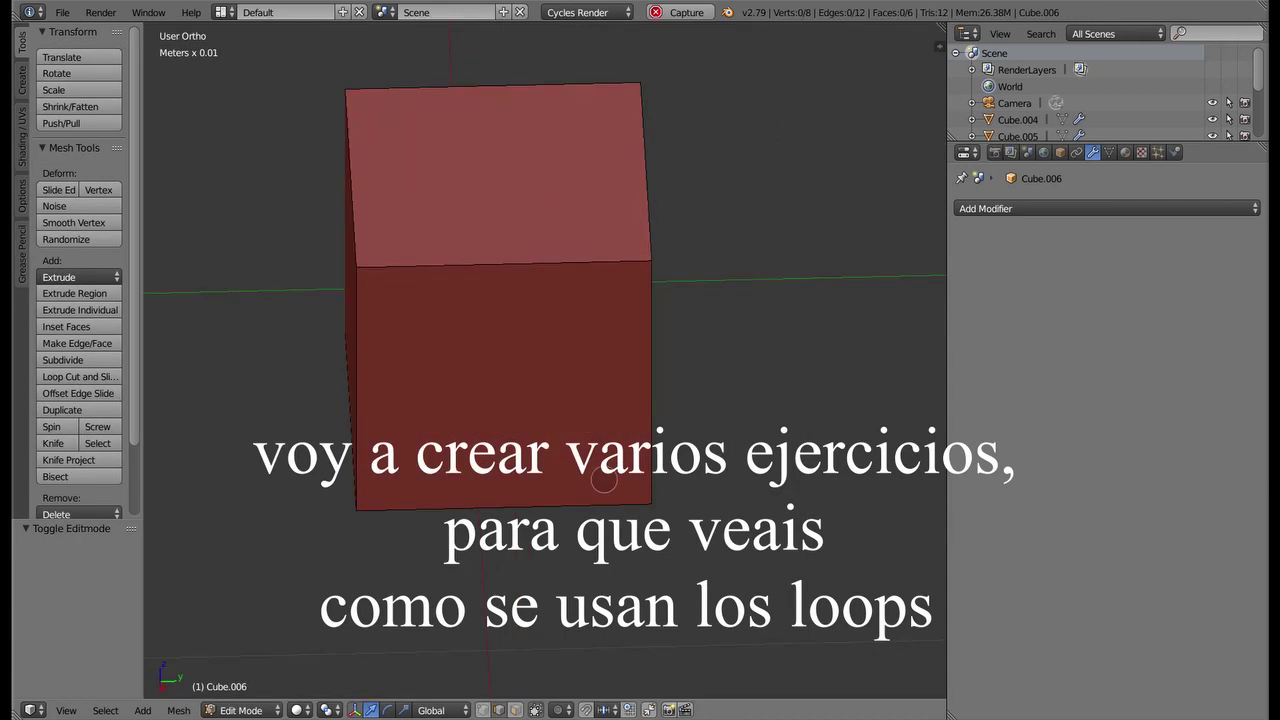
right_click(589, 276)
key("i")
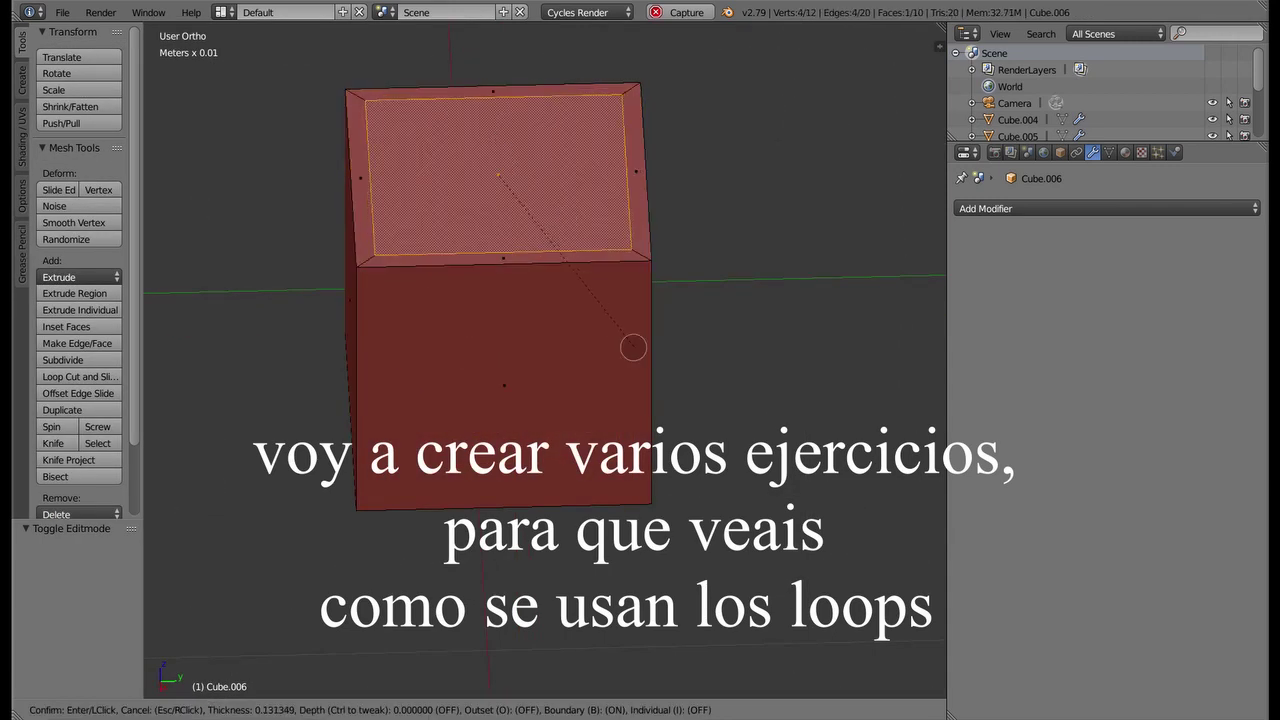
left_click(591, 303)
key("e")
left_click(568, 220)
scroll(568, 220, "down", 3)
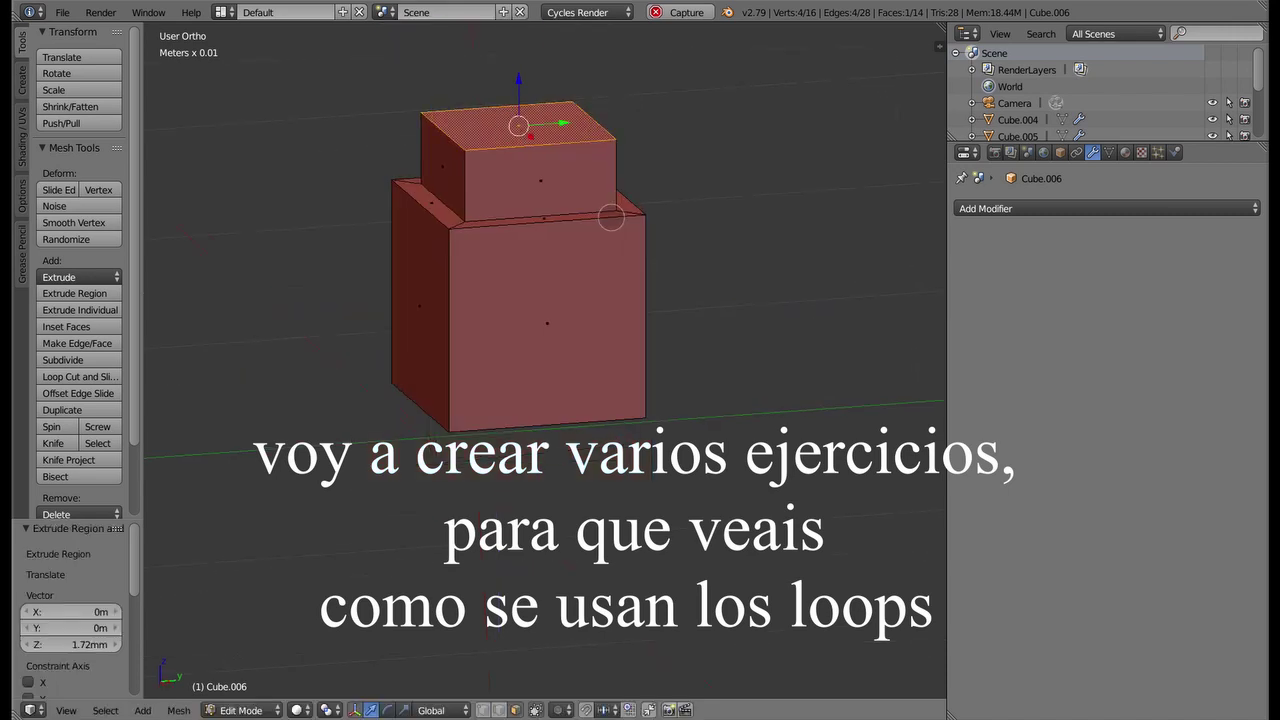
middle_click_drag(608, 214, 634, 209)
Add a Subdivision Surface modifier at level 2 and hide its smoothing in Edit Mode
left_click(1090, 208)
left_click(950, 480)
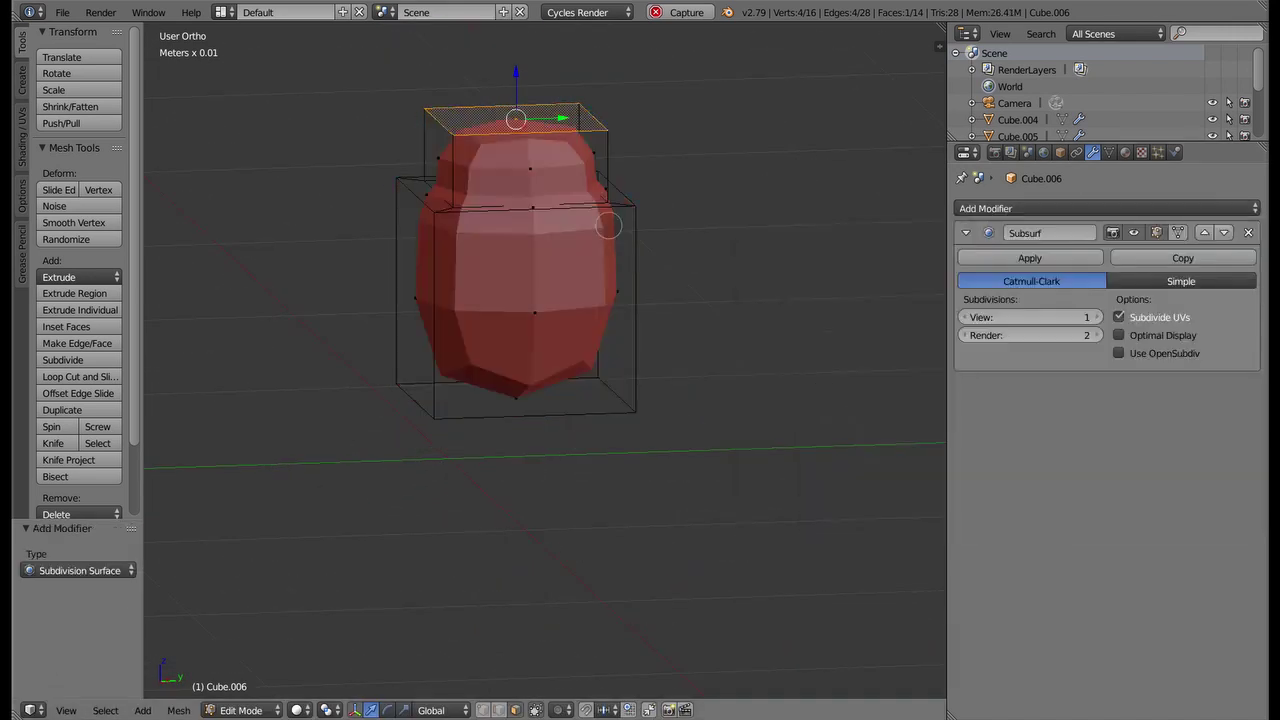
mouse_move(725, 240)
middle_mouse_down()
mouse_move(569, 348)
mouse_move(708, 294)
middle_mouse_up()
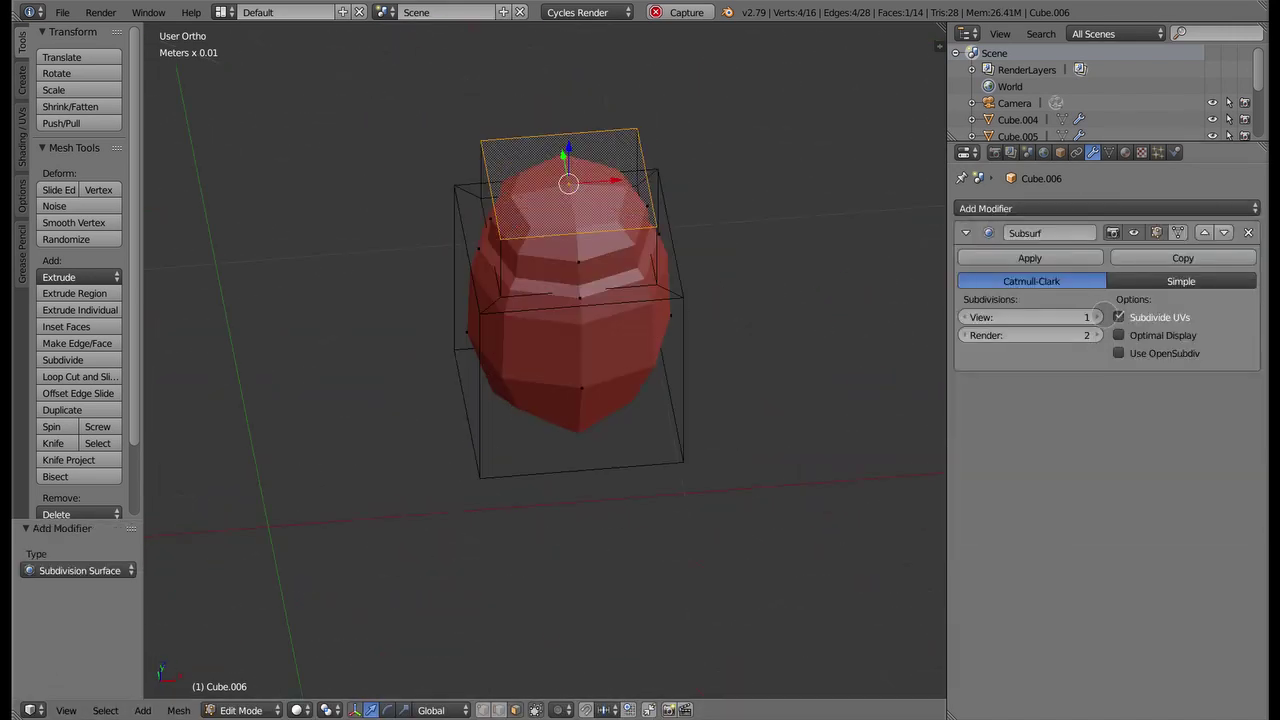
key("ctrl+2")
mouse_move(766, 257)
middle_mouse_down()
mouse_move(547, 160)
mouse_move(590, 175)
middle_mouse_up()
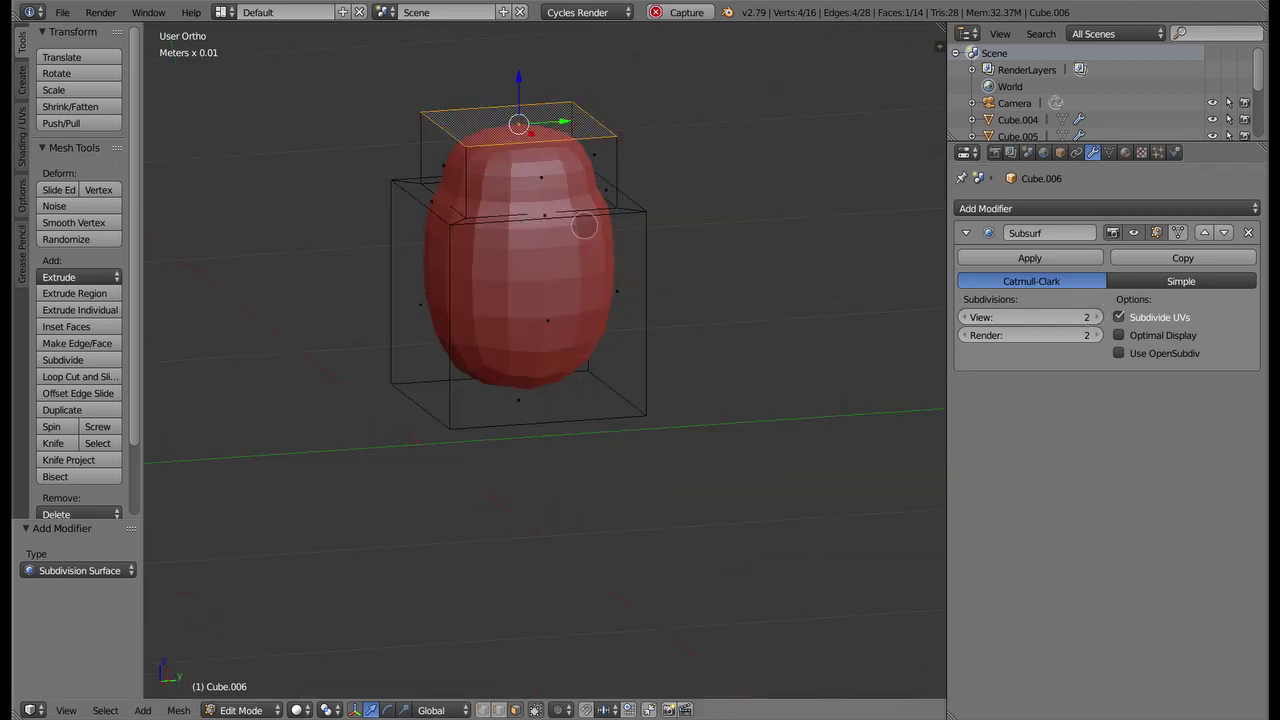
left_click(1157, 232)
scroll(590, 318, "up", 3)
Add support loops on the lower block, one slid up near the step and one at the bottom edge
key("ctrl+r")
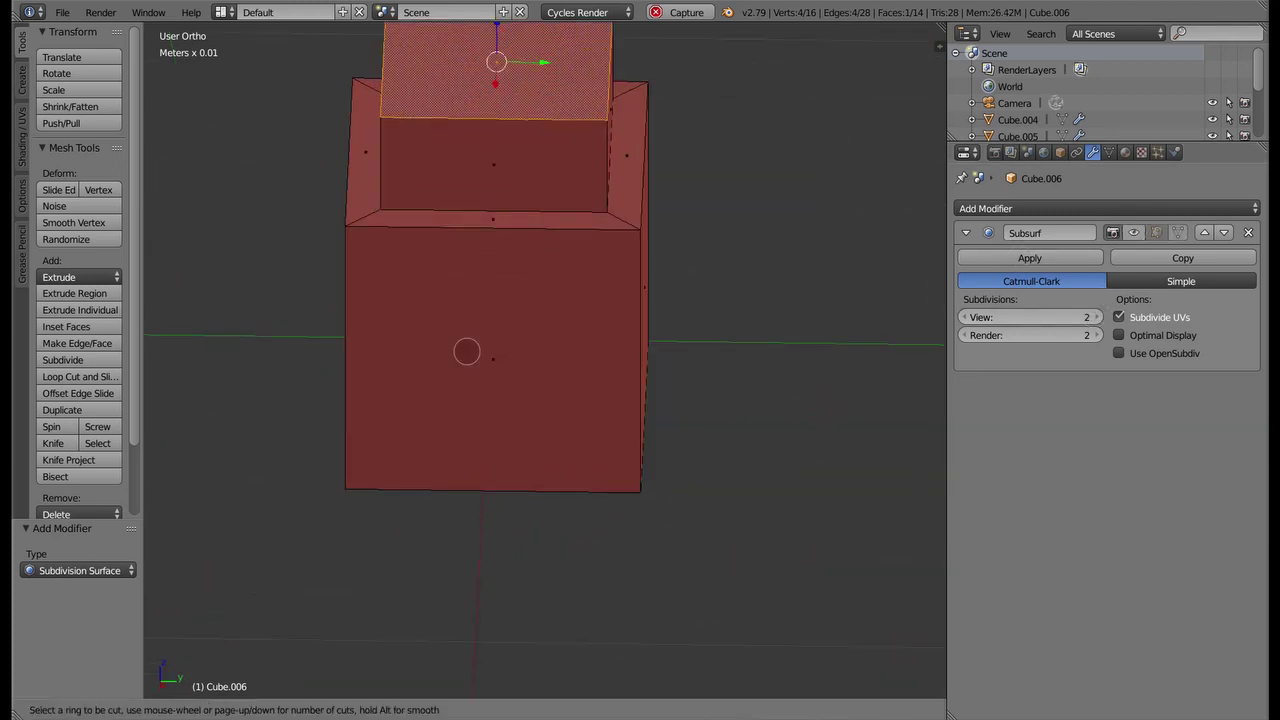
left_click(466, 351)
left_click(392, 229)
key("ctrl+r")
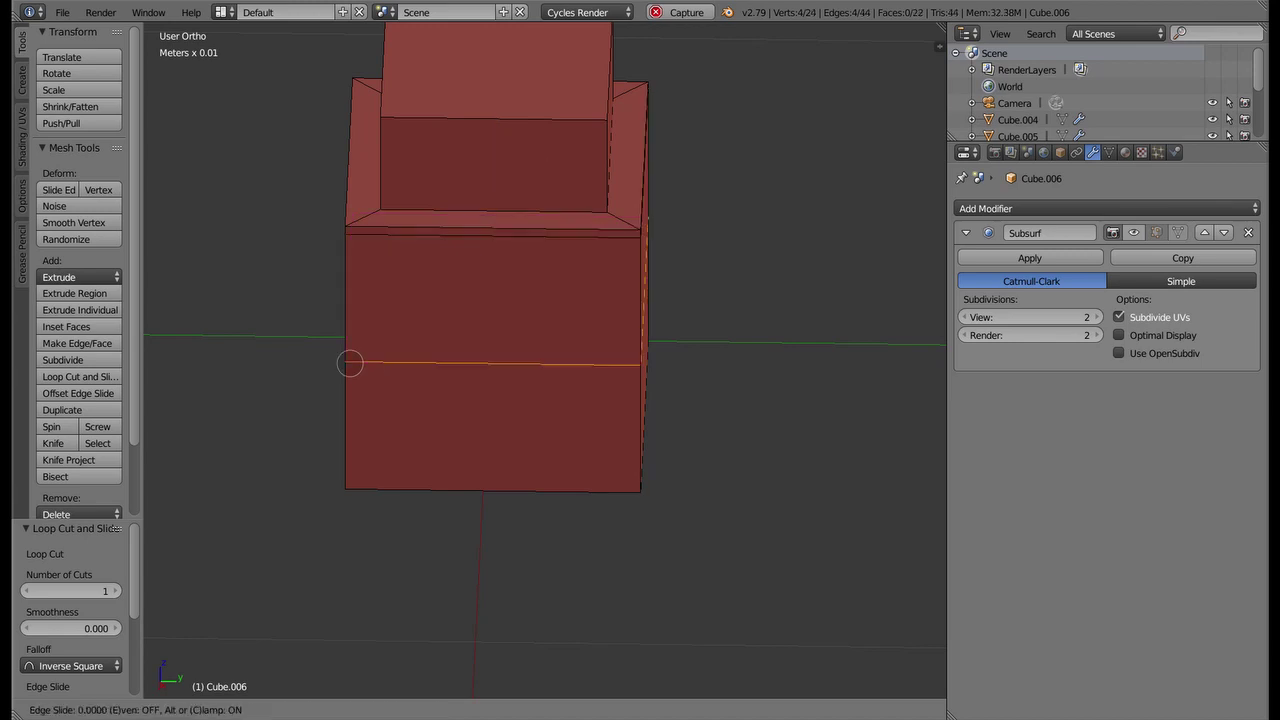
left_click(366, 480)
middle_click_drag(480, 331, 480, 323)
Add vertical support loops near the left and right edges, then show the smoothed result
key("ctrl+r")
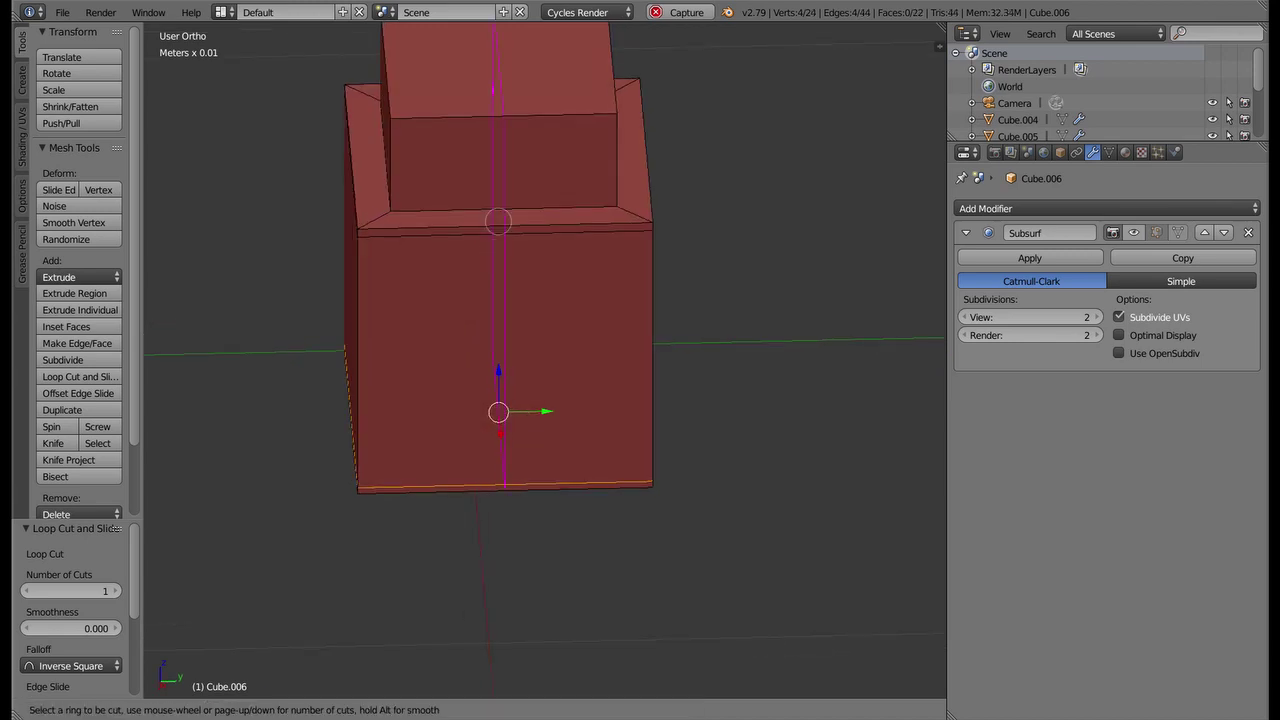
left_click(364, 221)
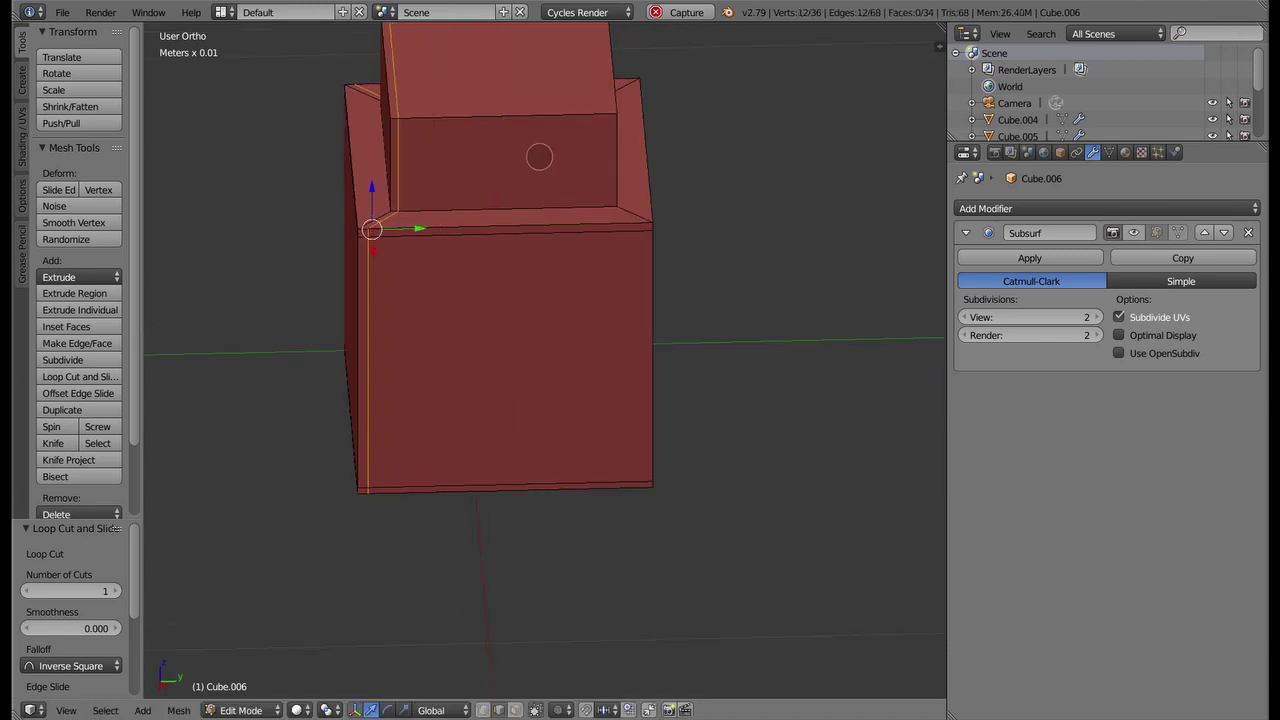
key("ctrl+r")
left_click(654, 178)
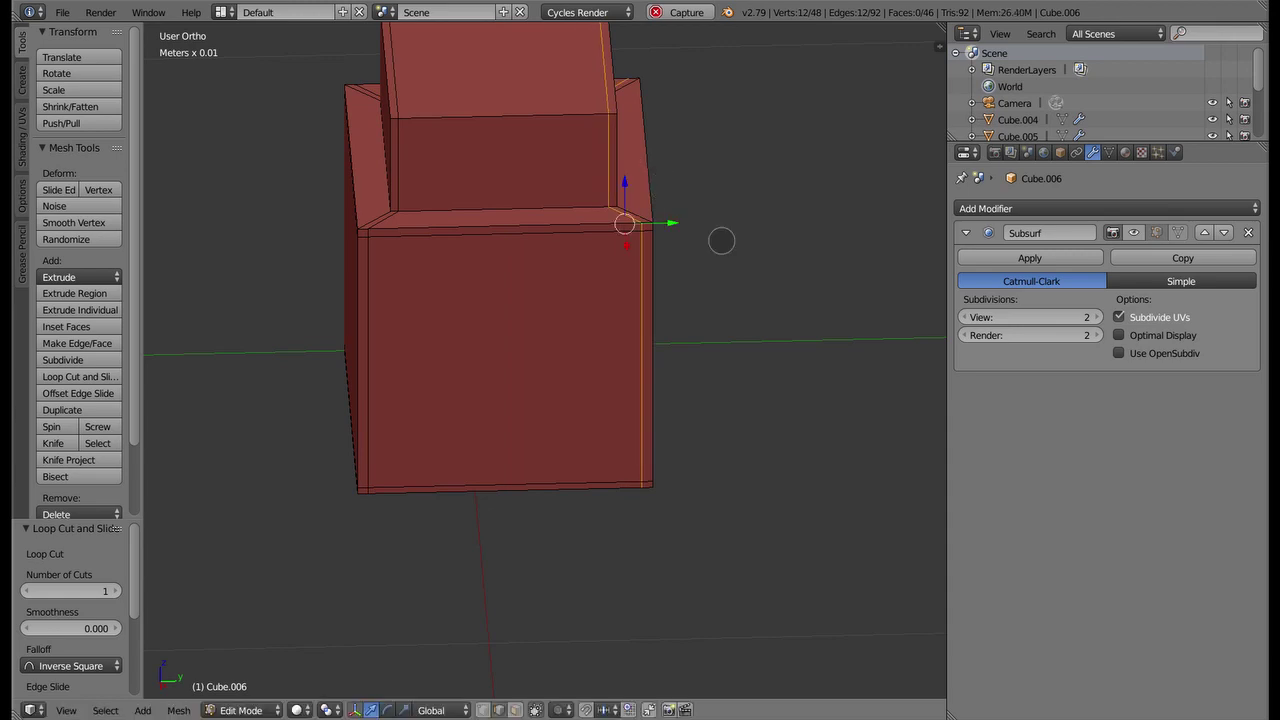
mouse_move(720, 240)
middle_mouse_down()
mouse_move(634, 263)
mouse_move(783, 251)
mouse_move(784, 217)
mouse_move(600, 306)
middle_mouse_up()
left_click(1157, 232)
Add loops near the side and front corner edge, select all, and return to Object Mode
key("ctrl+r")
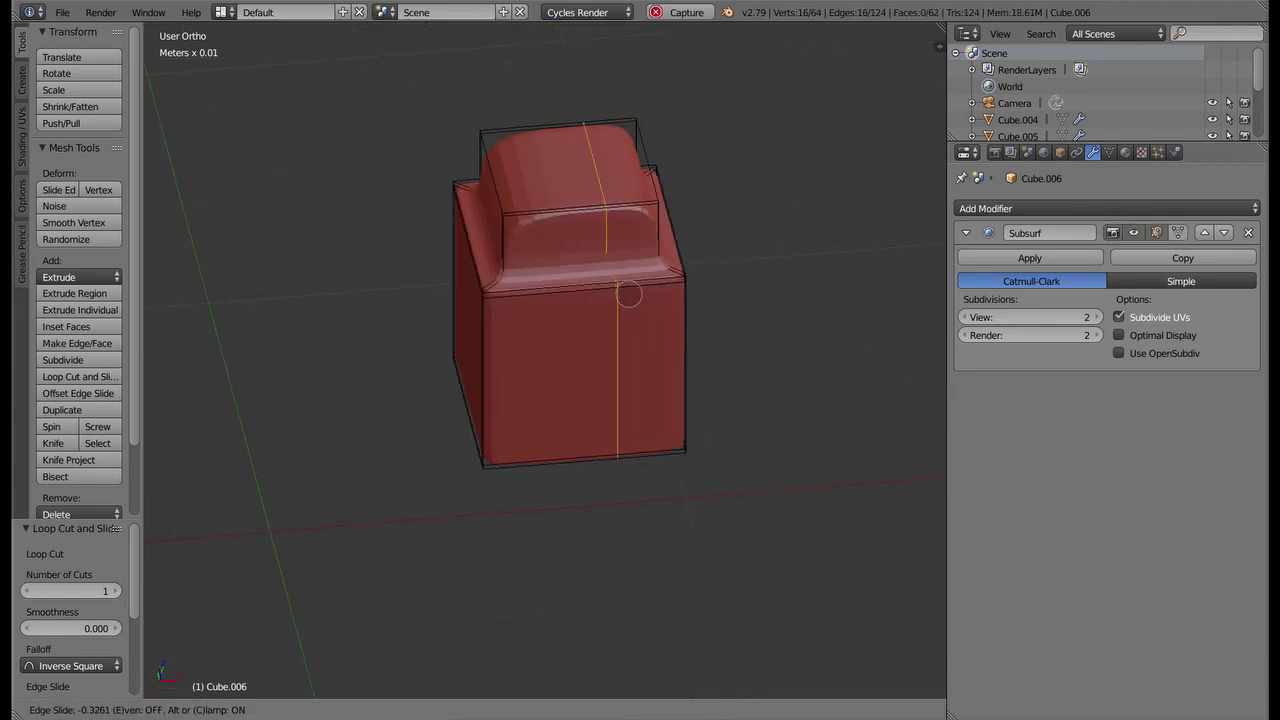
left_click(685, 306)
key("ctrl+r")
left_click(580, 270)
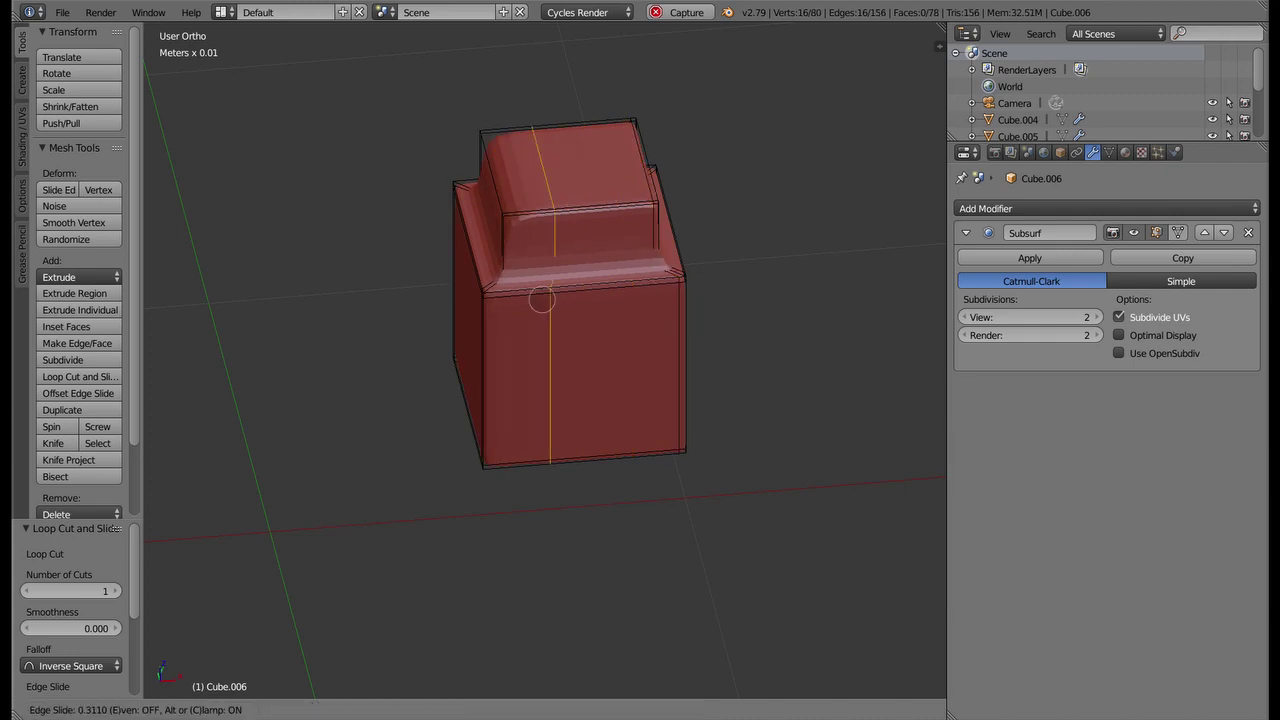
left_click(484, 318)
middle_click_drag(484, 318, 705, 284)
key("a")
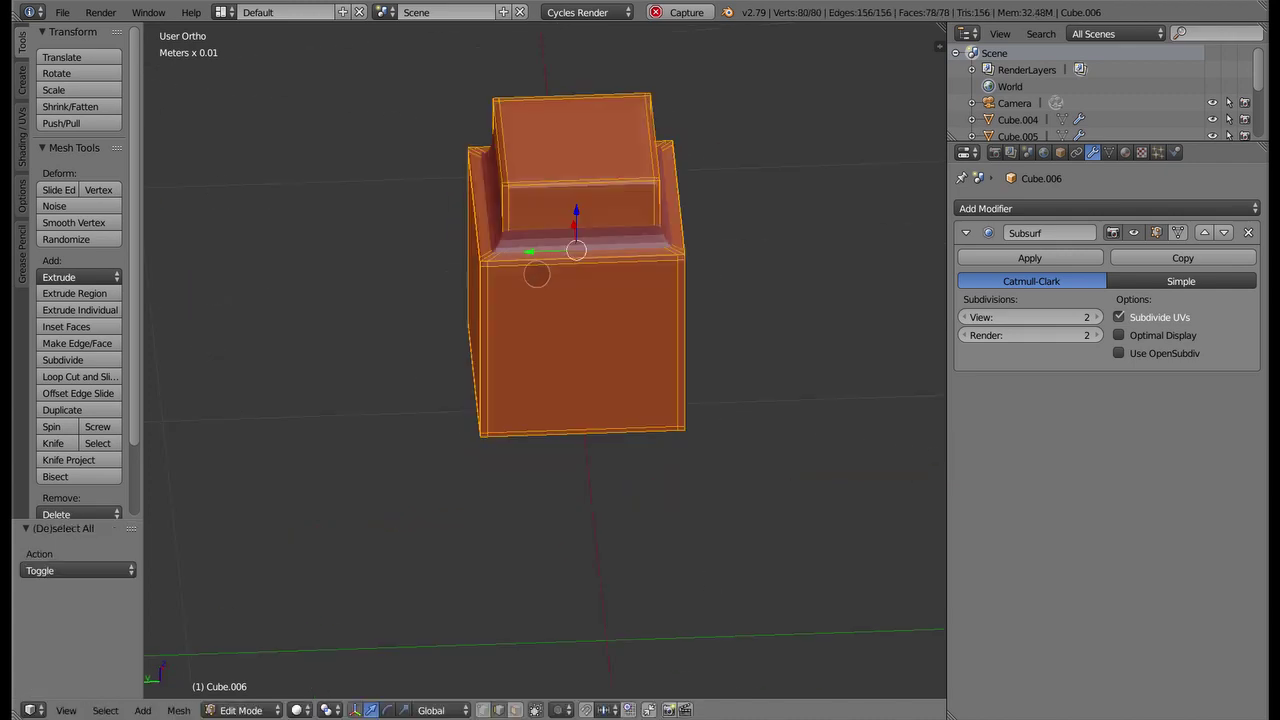
key("Tab")
mouse_move(156, 215)
middle_mouse_down()
mouse_move(828, 317)
mouse_move(583, 161)
middle_mouse_up()
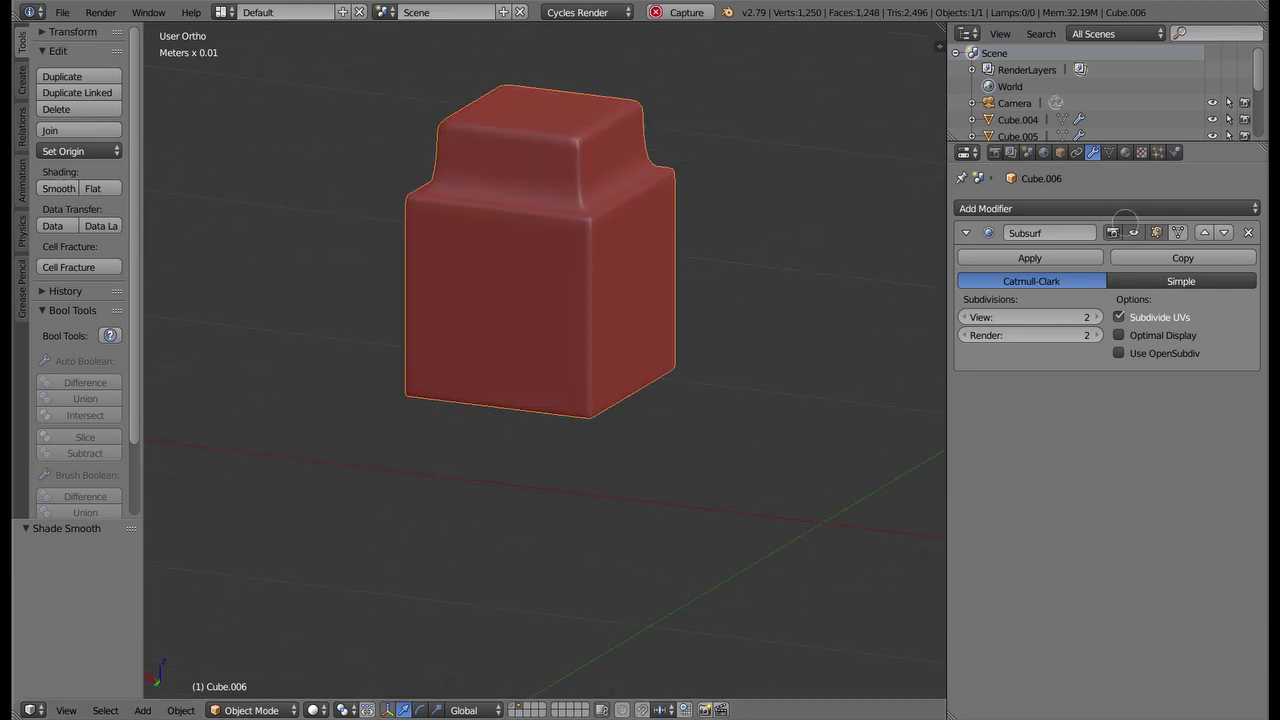
Add a support loop around the raised top's base and check it in Object Mode
left_click(1131, 230)
mouse_move(600, 177)
middle_mouse_down()
mouse_move(586, 220)
mouse_move(537, 177)
middle_mouse_up()
key("Tab")
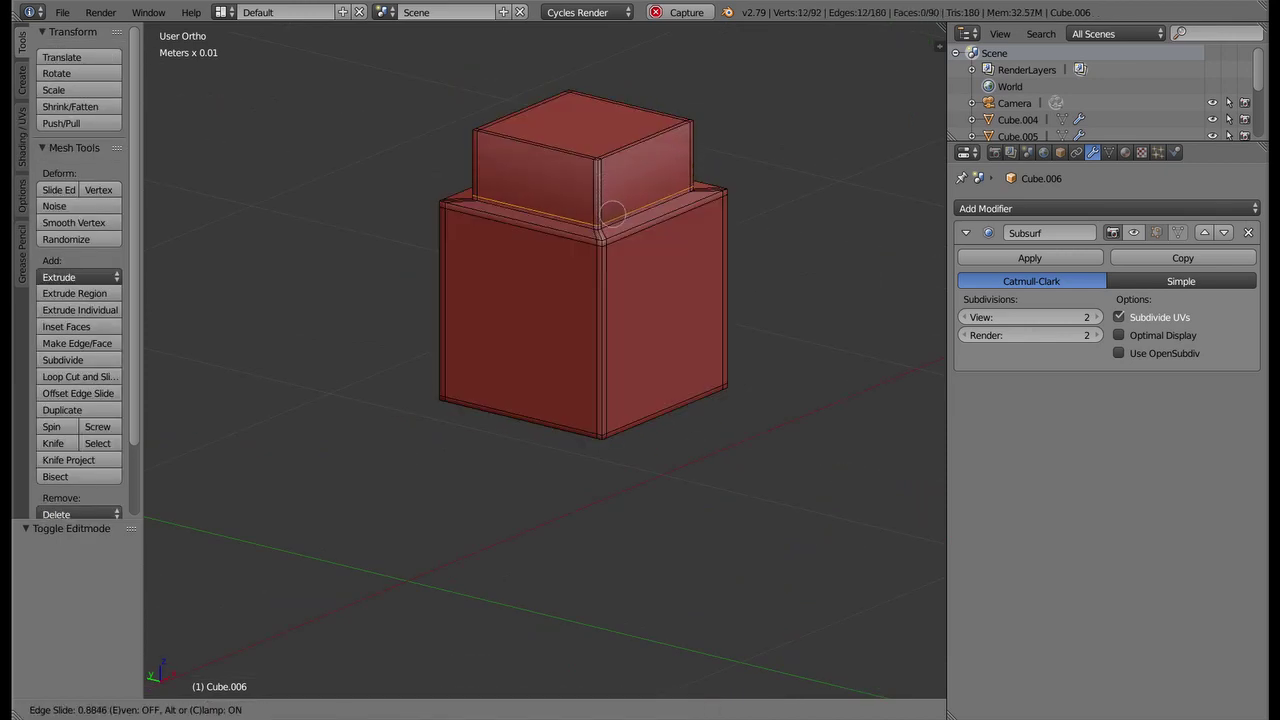
left_click(612, 213)
mouse_move(688, 217)
middle_mouse_down()
mouse_move(445, 205)
mouse_move(492, 162)
middle_mouse_up()
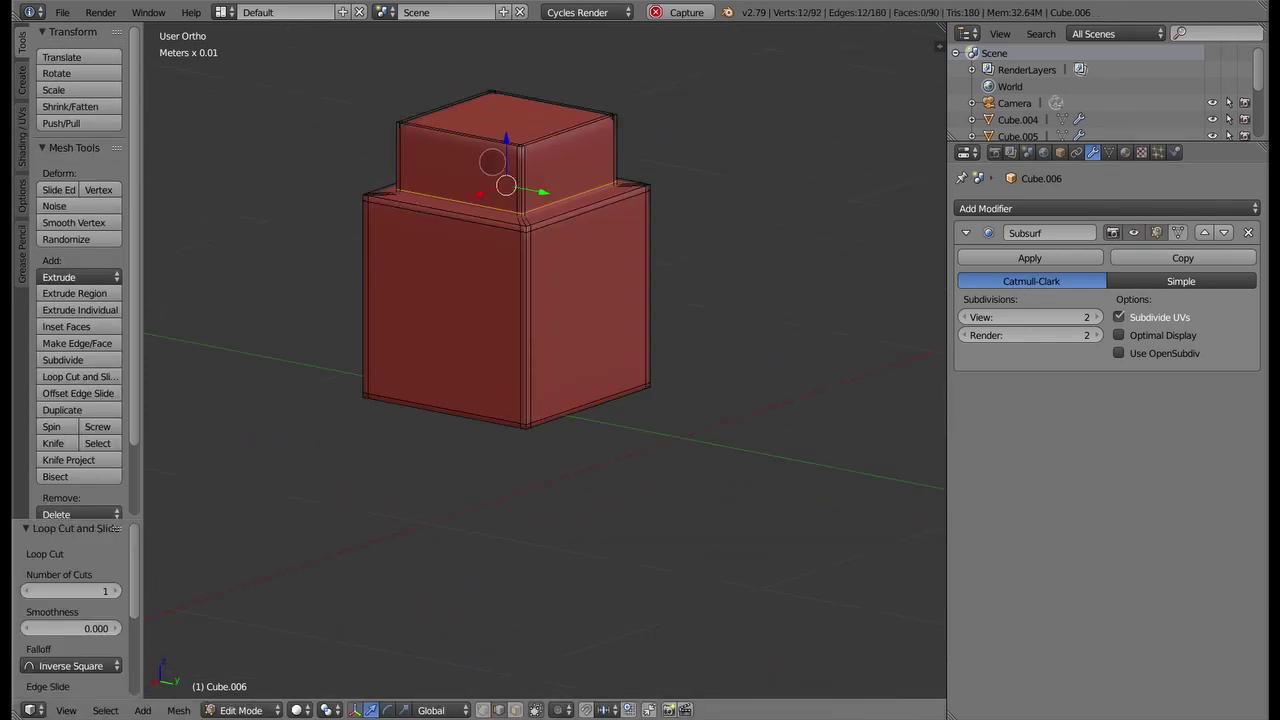
mouse_move(655, 188)
middle_mouse_down()
mouse_move(586, 237)
mouse_move(551, 171)
mouse_move(485, 135)
middle_mouse_up()
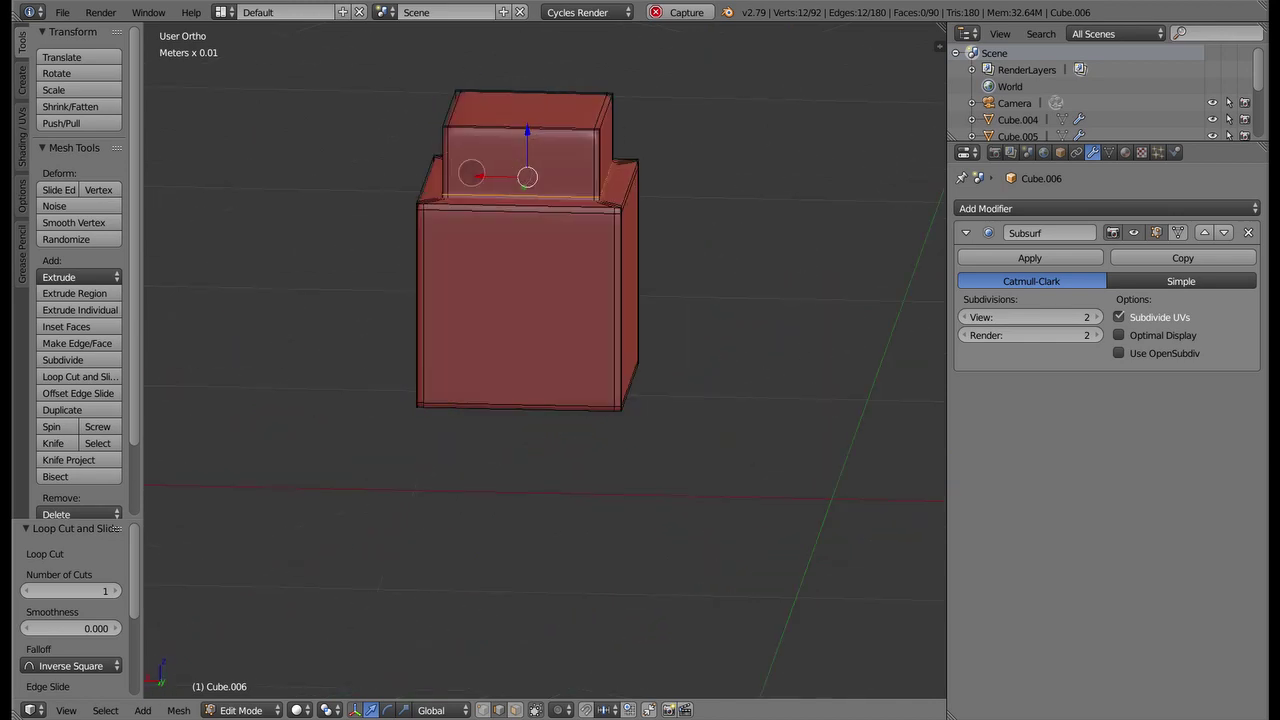
mouse_move(469, 144)
middle_mouse_down()
mouse_move(640, 154)
mouse_move(571, 143)
mouse_move(627, 297)
middle_mouse_up()
key("Tab")
Add a support loop along the step's edge and return to Object Mode
scroll(534, 307, "down", 2)
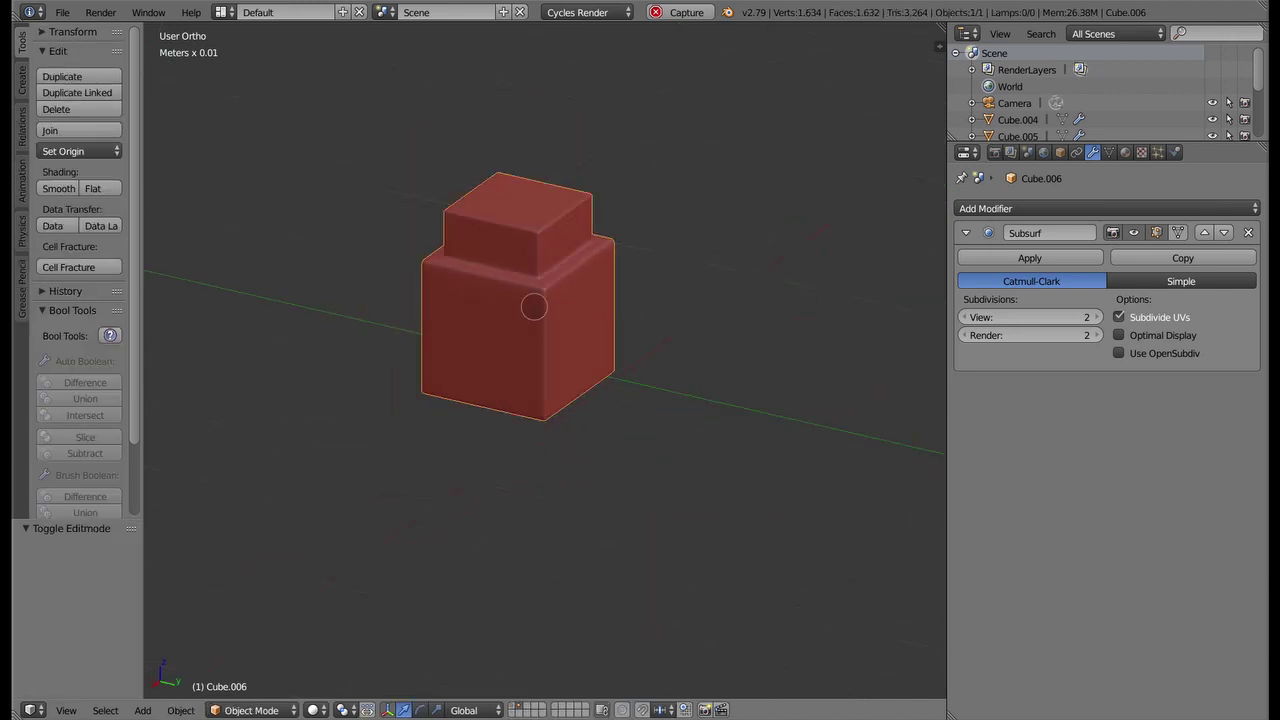
mouse_move(728, 309)
middle_mouse_down()
mouse_move(823, 320)
mouse_move(811, 383)
mouse_move(508, 365)
middle_mouse_up()
scroll(508, 365, "up", 5)
scroll(413, 346, "up", 3)
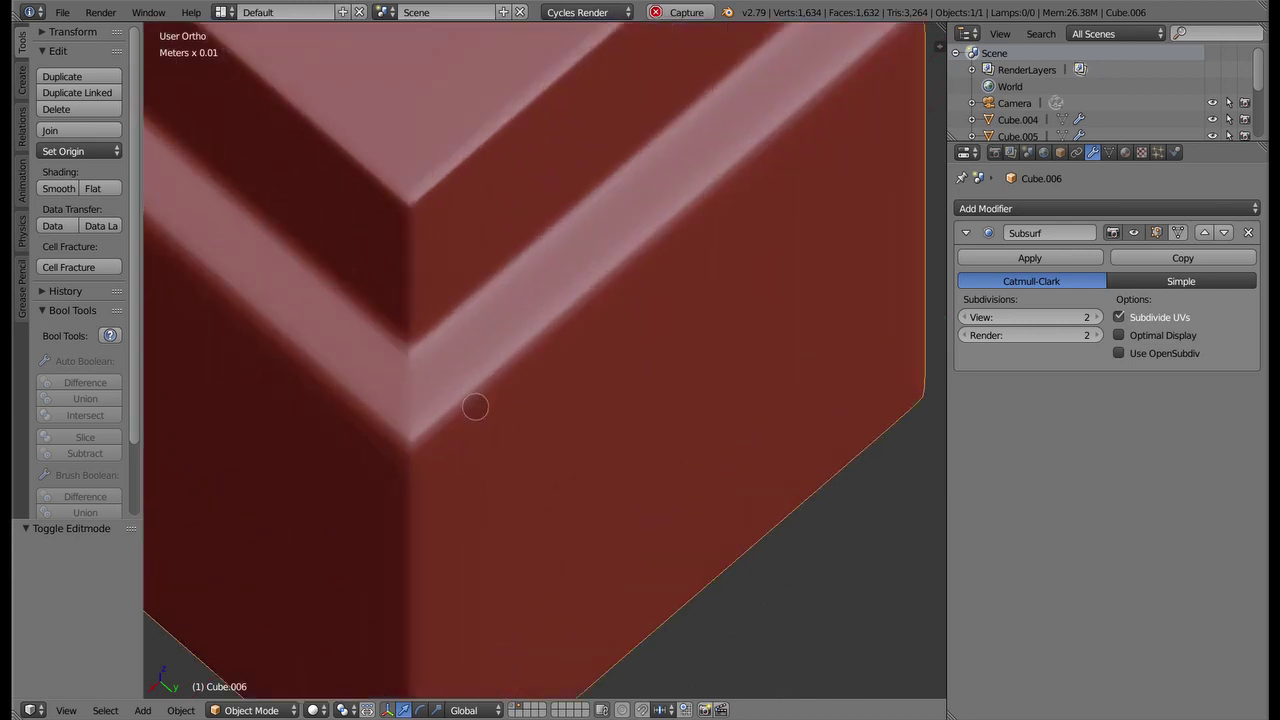
key("Tab")
left_click(411, 388)
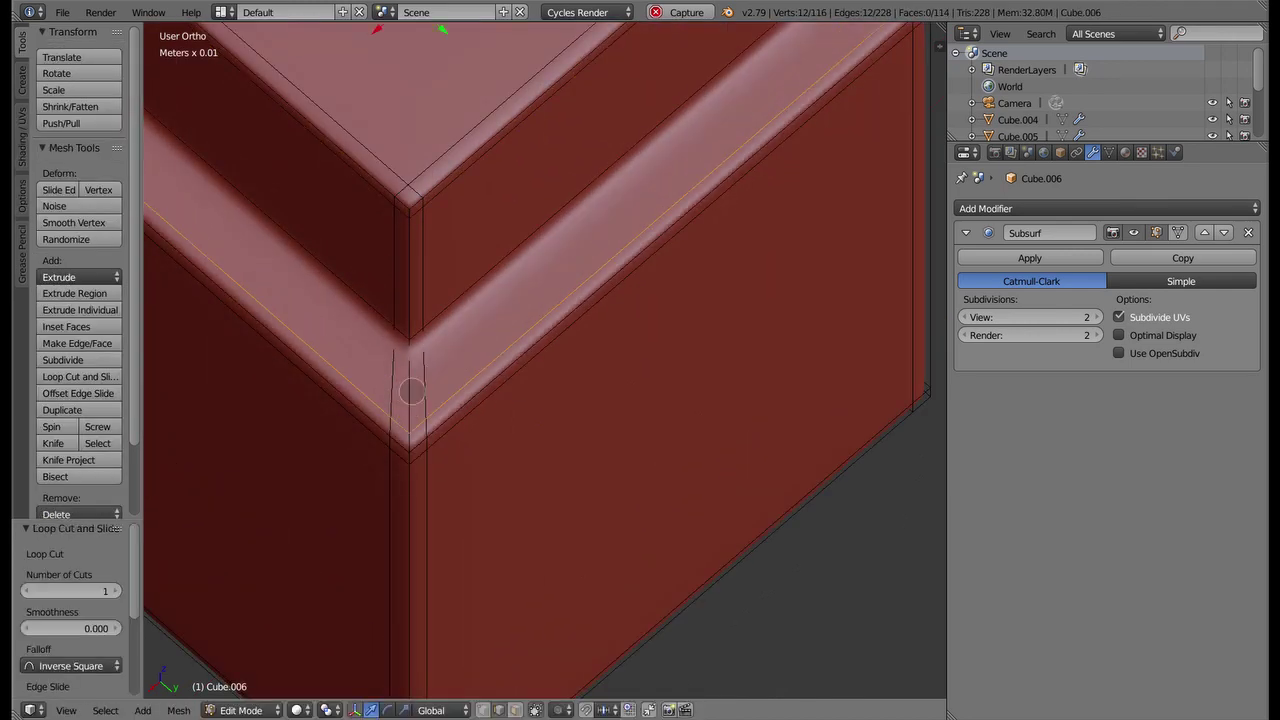
scroll(417, 356, "down", 6)
key("Tab")
Orbit around the finished stepped block to inspect its crisp steps
mouse_move(491, 214)
middle_mouse_down()
mouse_move(531, 346)
mouse_move(566, 314)
mouse_move(809, 337)
mouse_move(677, 360)
mouse_move(176, 352)
mouse_move(777, 354)
mouse_move(197, 340)
middle_mouse_up()
scroll(371, 278, "down", 3)
mouse_move(371, 278)
middle_mouse_down()
mouse_move(506, 309)
mouse_move(571, 251)
mouse_move(711, 237)
mouse_move(601, 231)
mouse_move(423, 286)
mouse_move(180, 298)
middle_mouse_up()
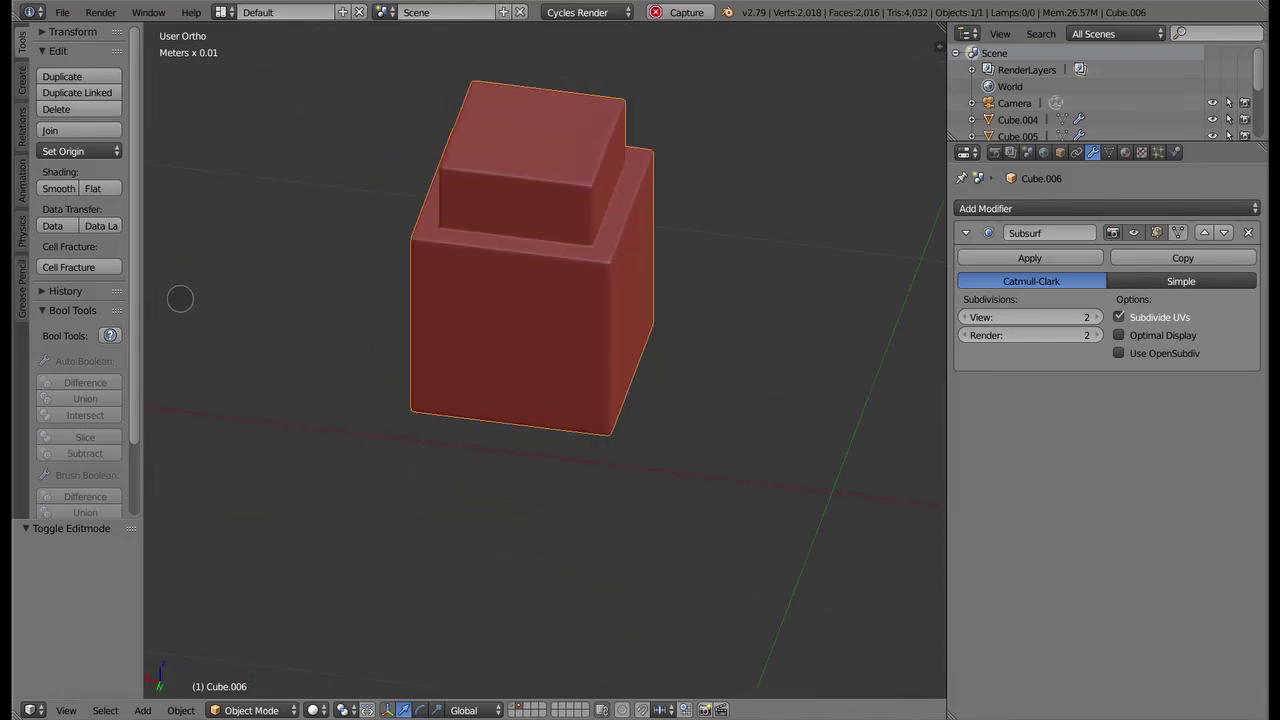
scroll(536, 512, "down", 3)
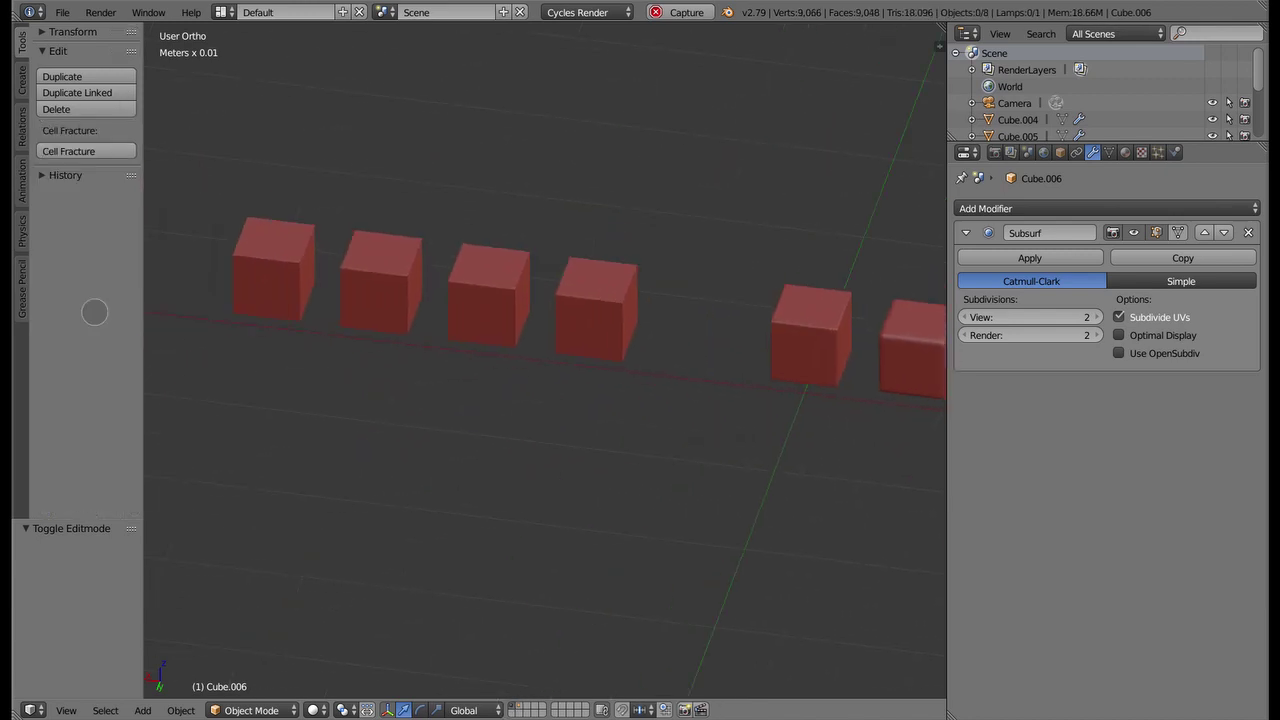
Move the next cube to empty layer 3 and show only that layer
right_click(571, 306)
scroll(571, 306, "up", 2)
key("m")
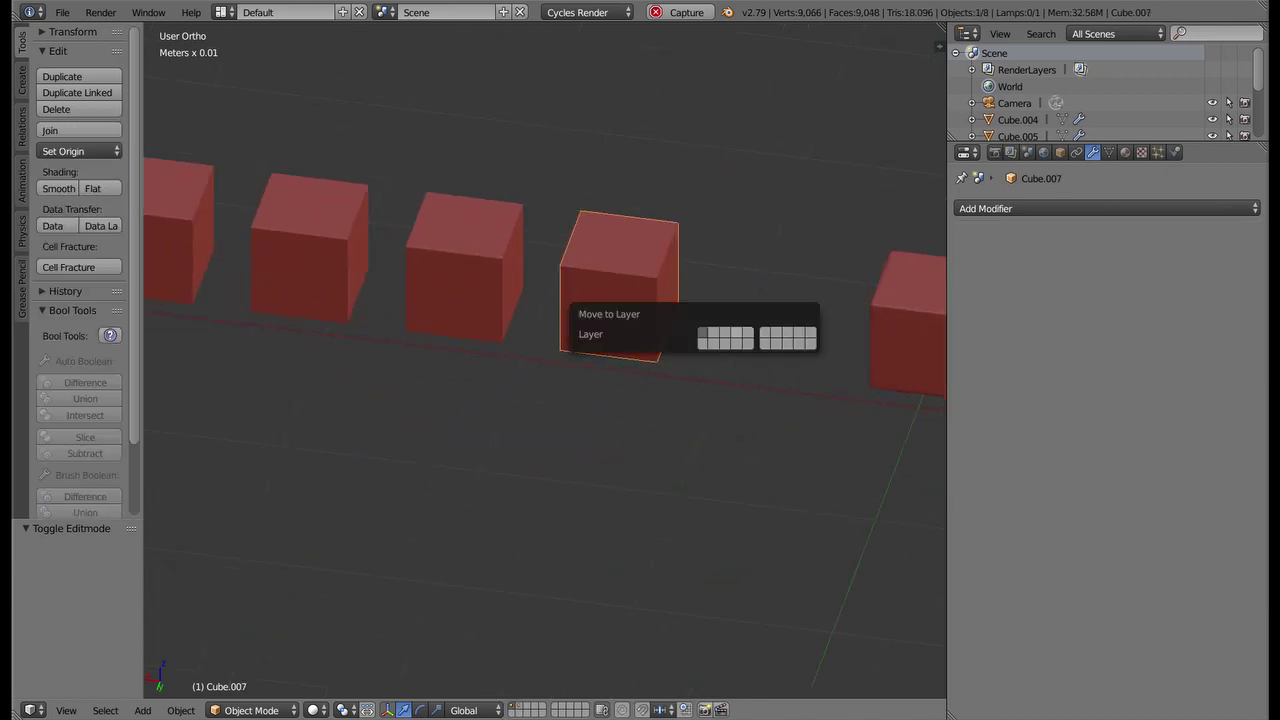
left_click(725, 332)
key("3")
scroll(714, 228, "up", 2)
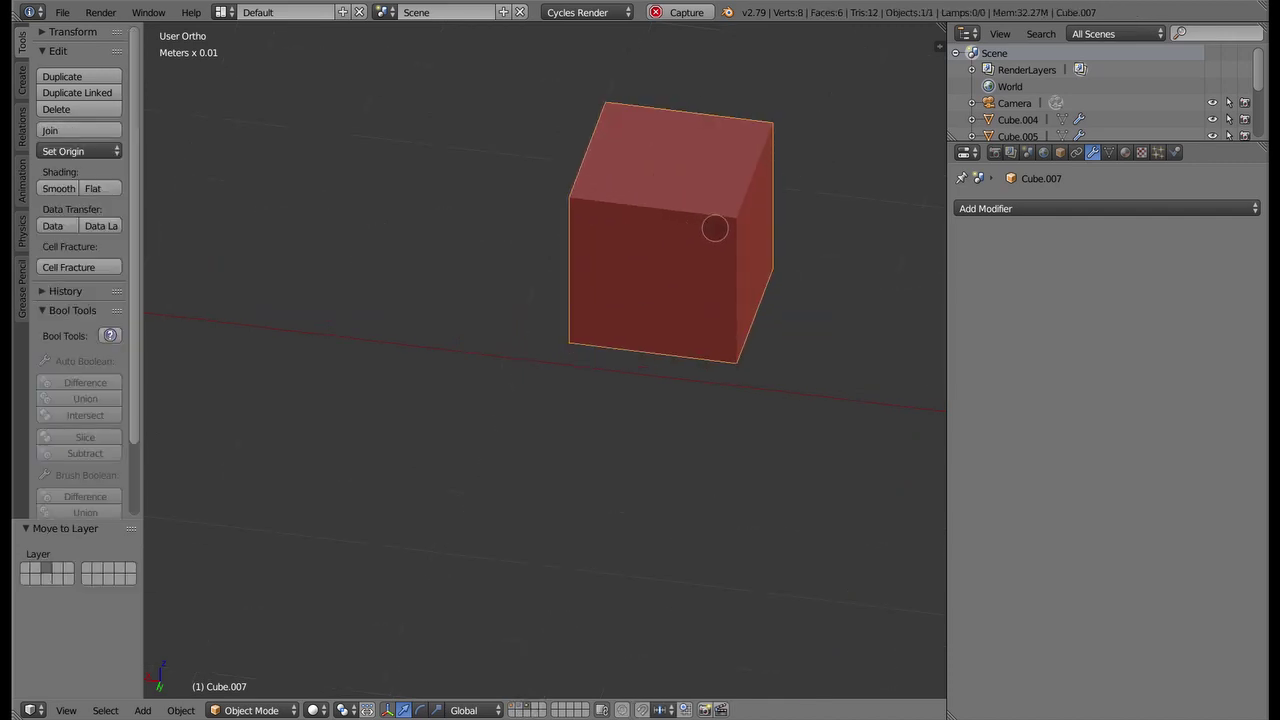
scroll(714, 228, "up", 3)
scroll(600, 206, "up", 2)
Inset the cube's top face and push it down into a recess
key("Tab")
middle_click_drag(577, 291, 585, 259)
key("Tab")
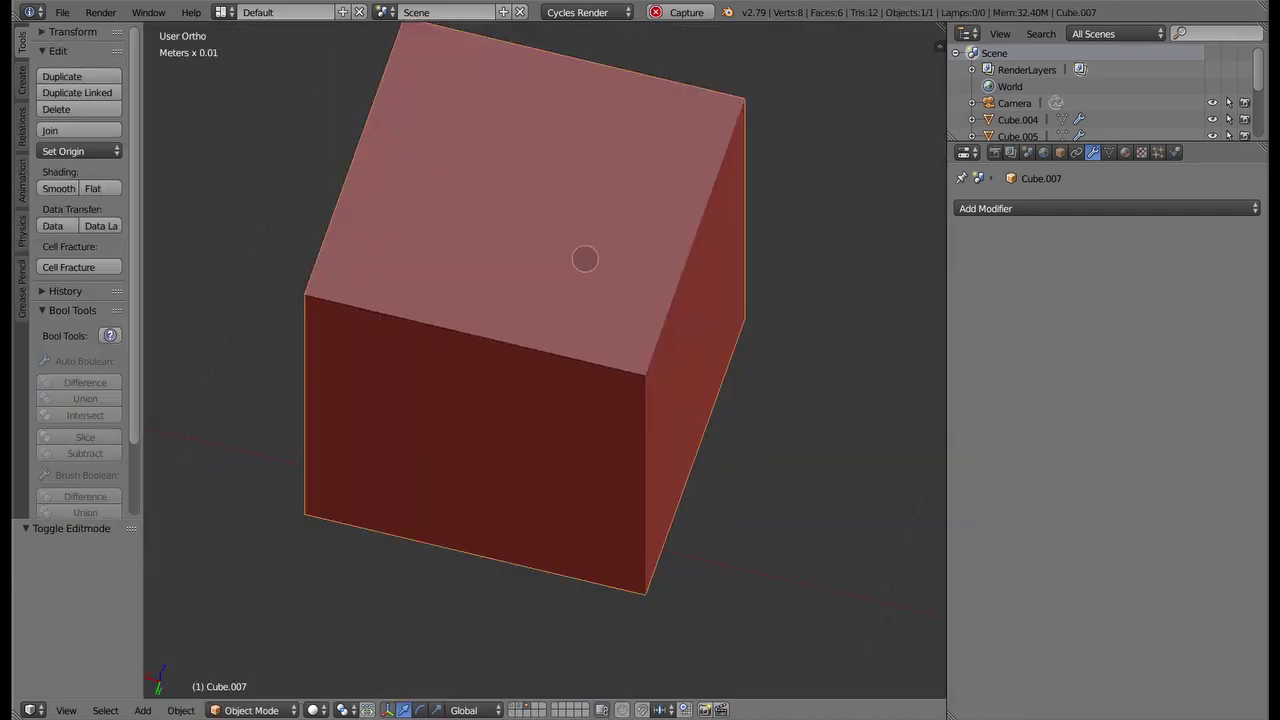
key("Tab")
key("Tab")
key("Tab")
key("a")
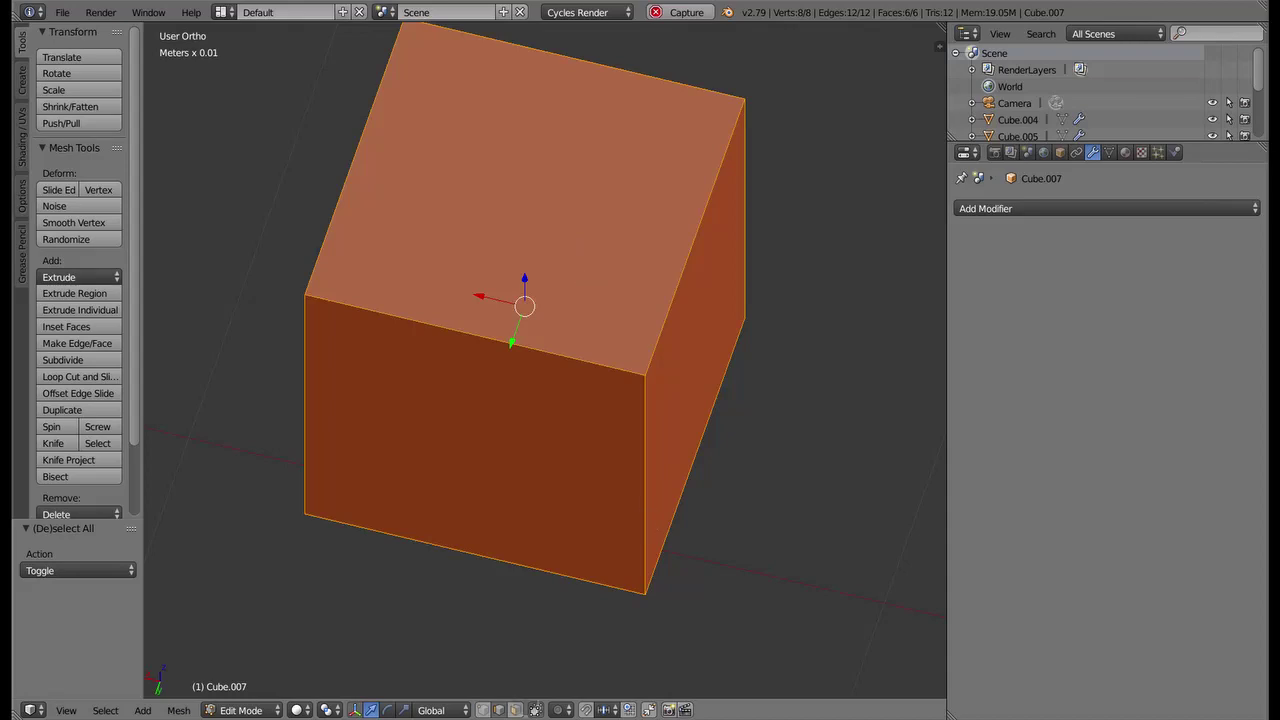
key("3")
left_click(593, 270)
key("i")
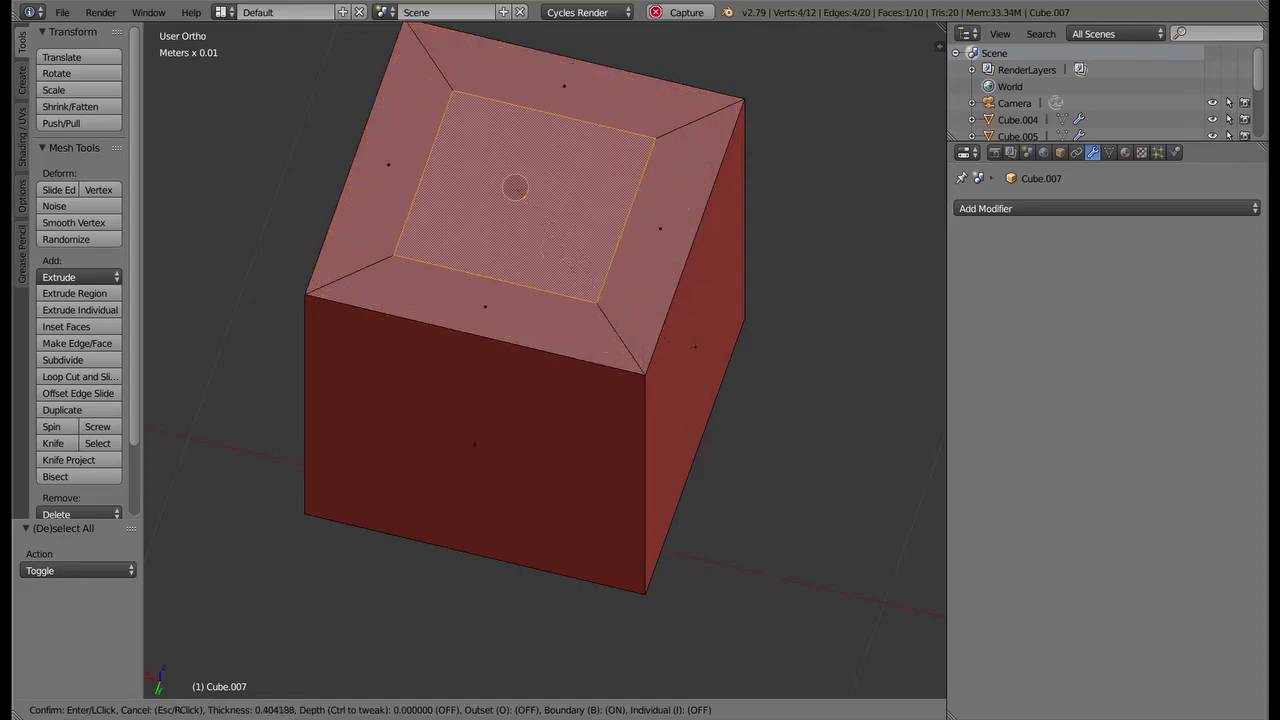
left_click(600, 260)
mouse_move(600, 260)
middle_mouse_down()
mouse_move(617, 169)
mouse_move(471, 290)
middle_mouse_up()
left_click(617, 203)
Add a Subdivision Surface modifier with view level 2 to the cube
left_click(1064, 208)
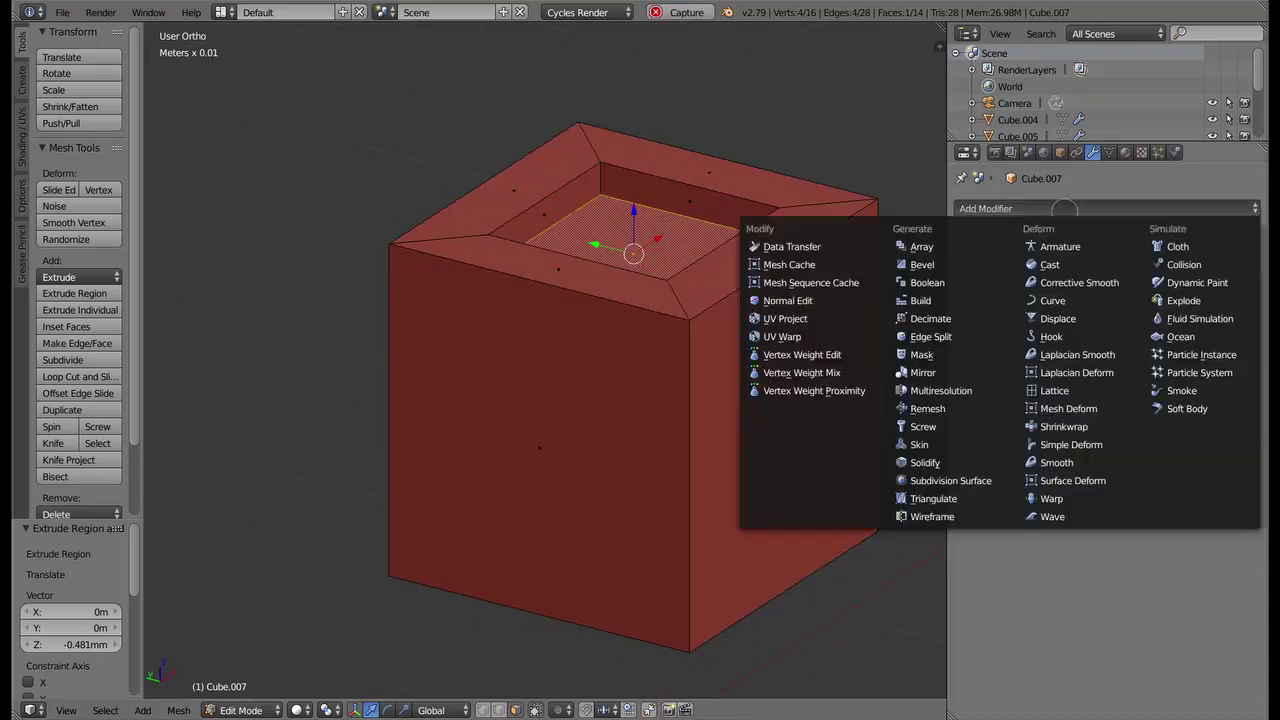
left_click(970, 466)
left_click(1248, 232)
left_click(1064, 208)
left_click(886, 408)
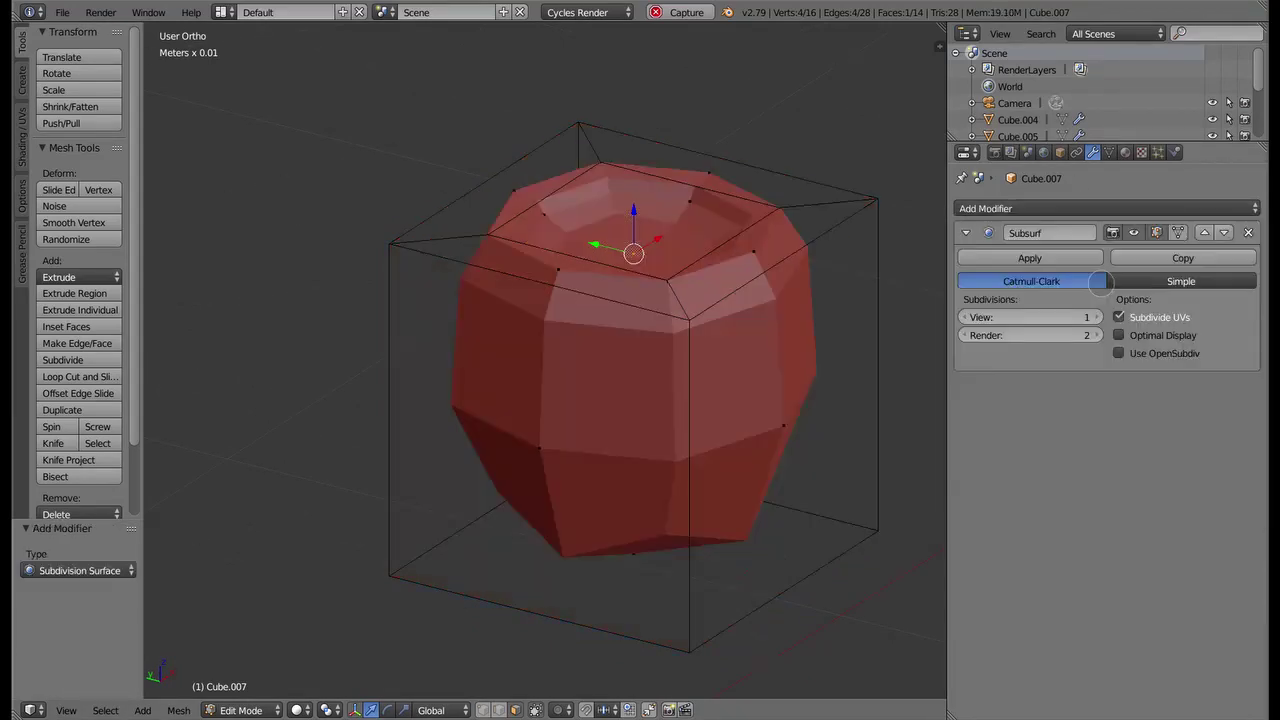
left_click(1087, 317)
mouse_move(760, 300)
middle_mouse_down()
mouse_move(803, 224)
mouse_move(794, 237)
mouse_move(552, 240)
mouse_move(623, 206)
mouse_move(633, 169)
middle_mouse_up()
Add a support loop just below the top rim and shade the cube smooth
left_click(1156, 232)
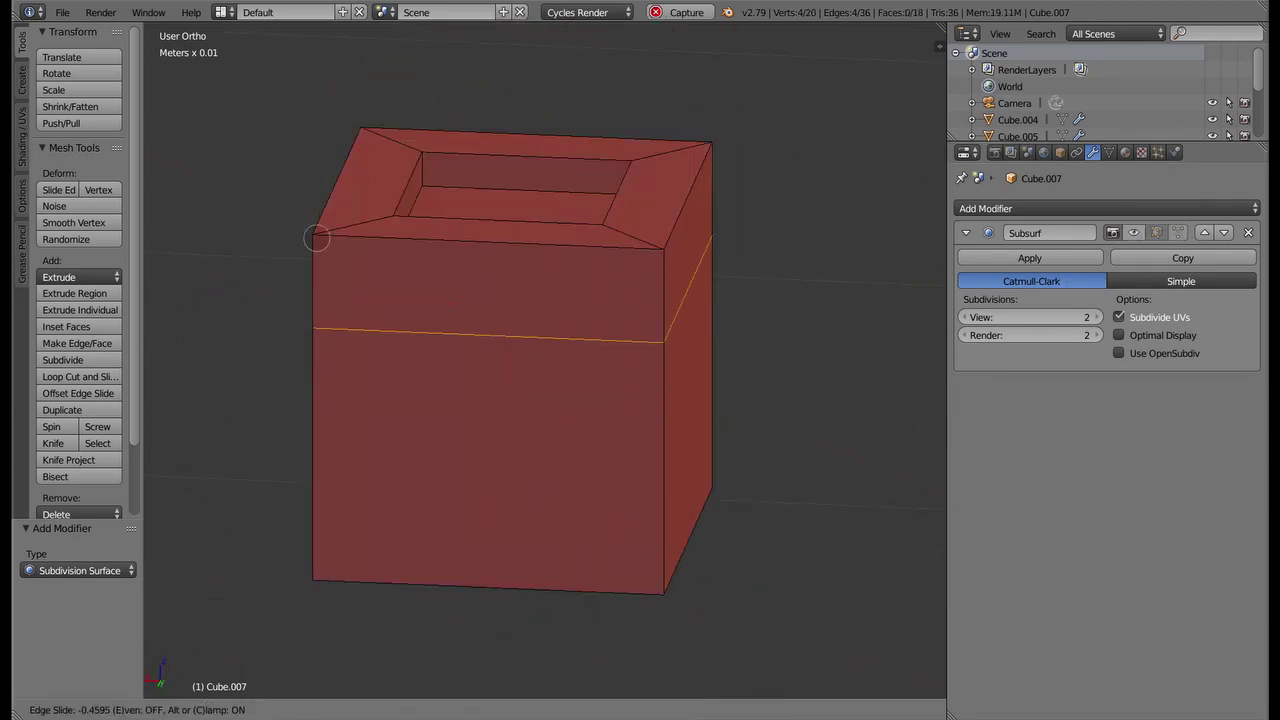
left_click(335, 152)
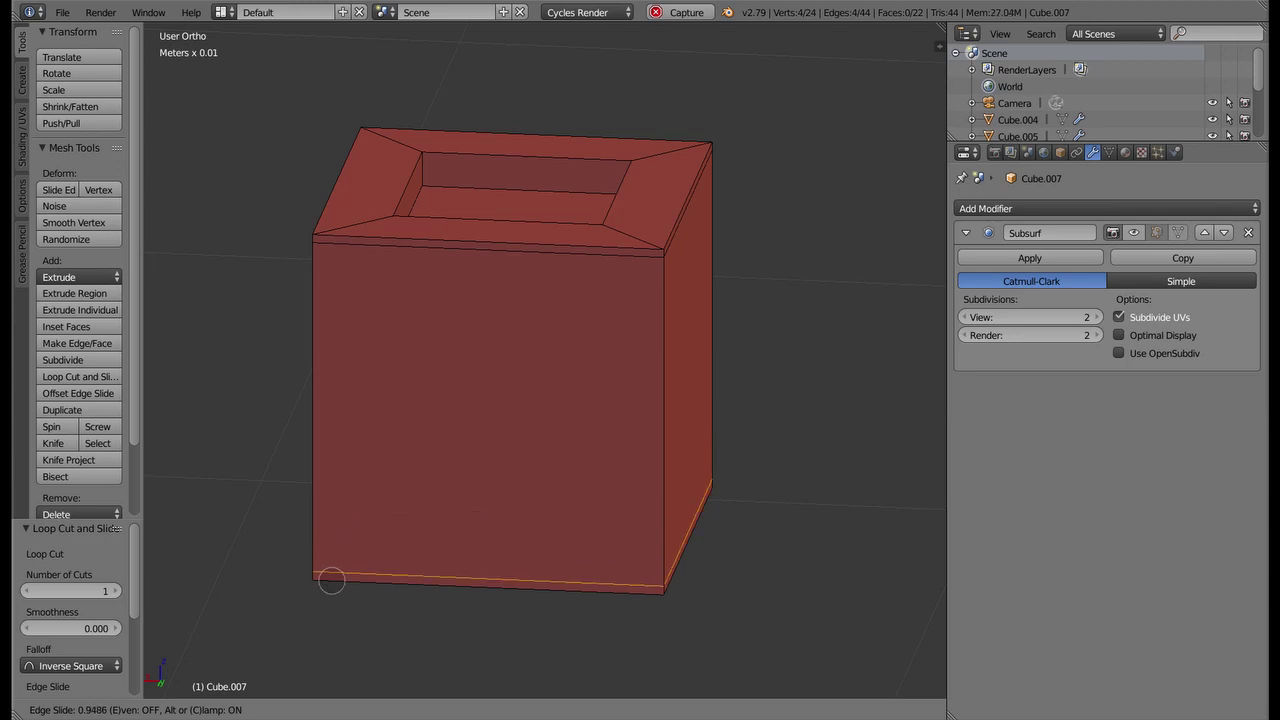
middle_click_drag(541, 314, 780, 291)
left_click(1134, 232)
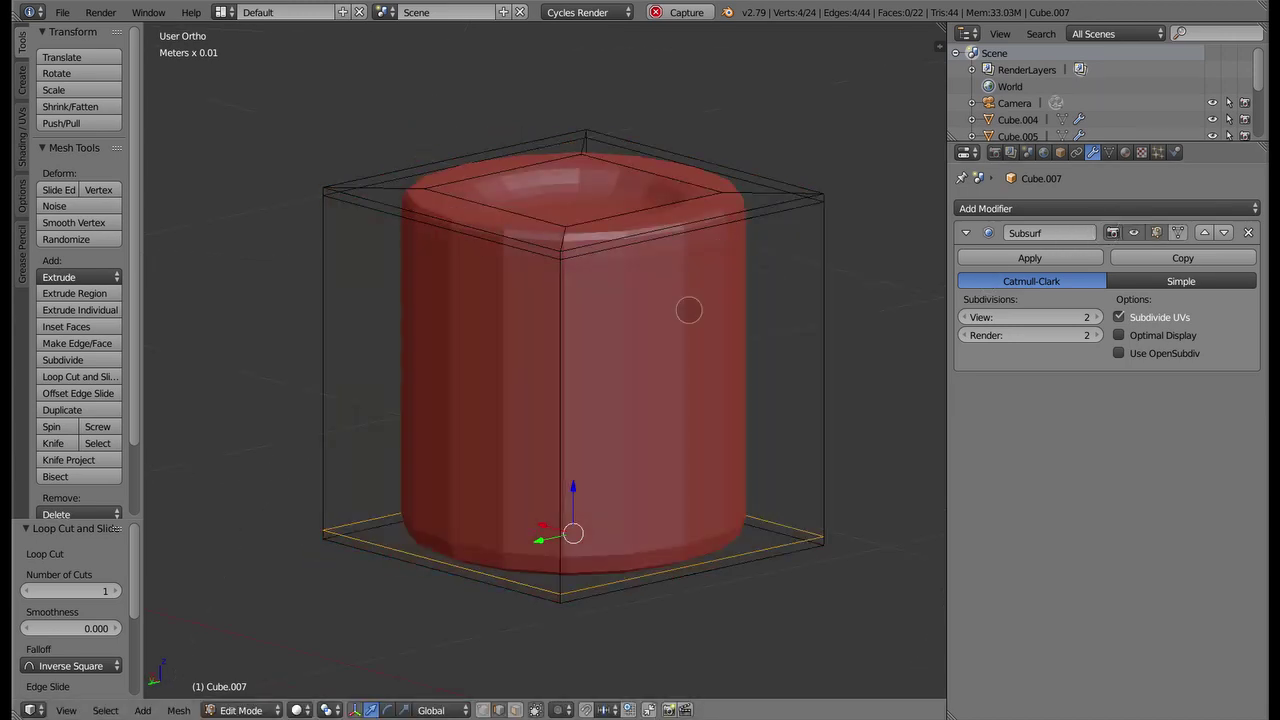
mouse_move(689, 310)
middle_mouse_down()
mouse_move(391, 309)
mouse_move(446, 303)
middle_mouse_up()
key("Tab")
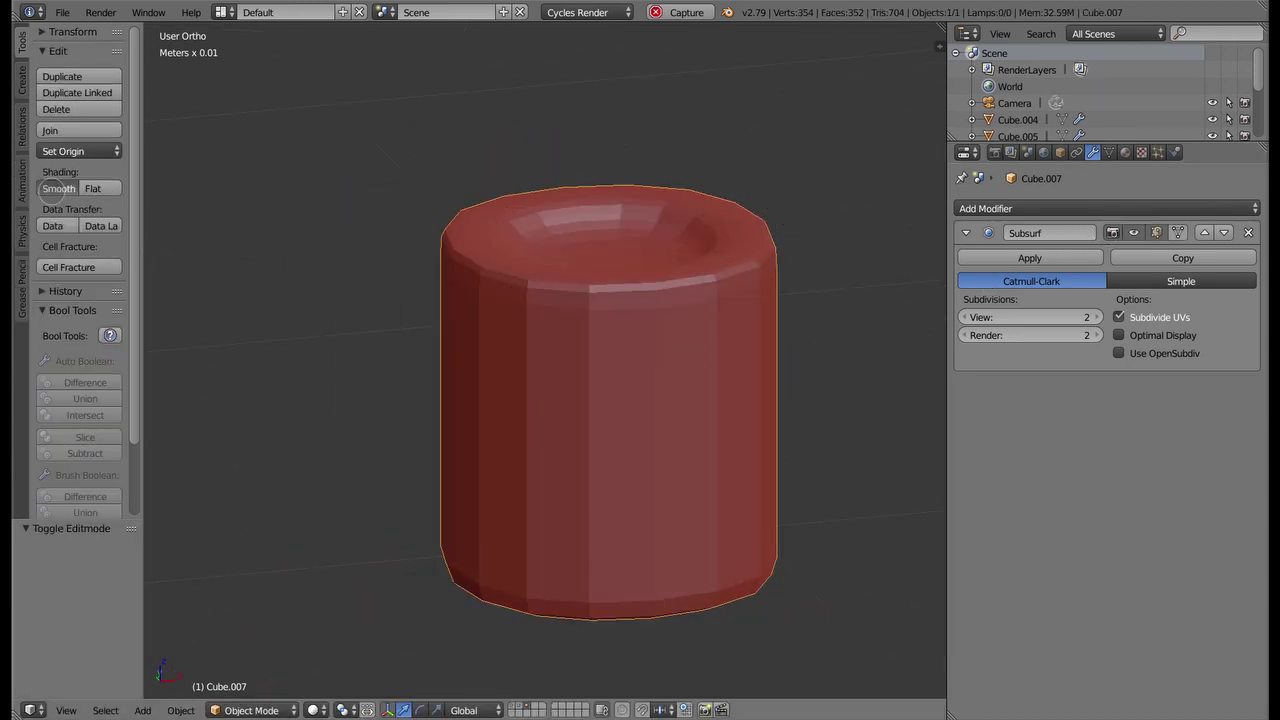
left_click(49, 188)
key("Tab")
mouse_move(594, 280)
middle_mouse_down()
mouse_move(614, 300)
mouse_move(449, 351)
mouse_move(532, 289)
mouse_move(709, 291)
mouse_move(177, 291)
mouse_move(266, 337)
mouse_move(260, 355)
middle_mouse_up()
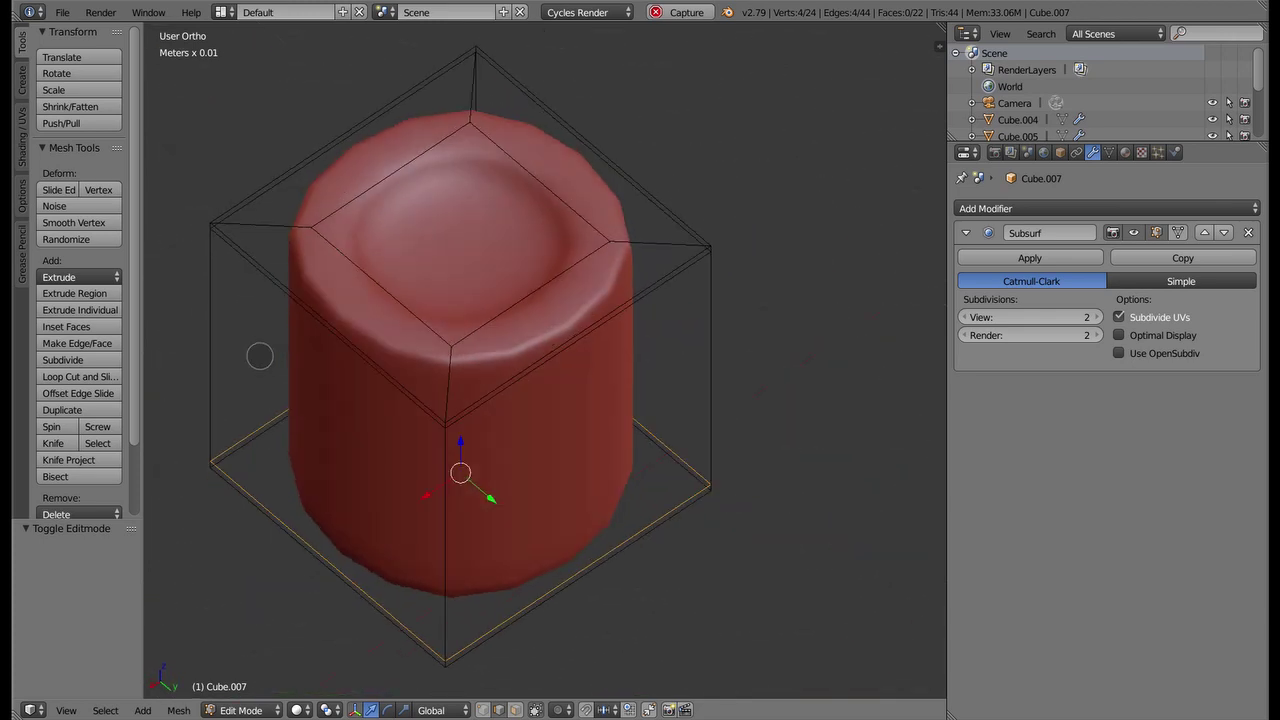
Add another support loop around the top rim and slide it into place
left_click(1134, 232)
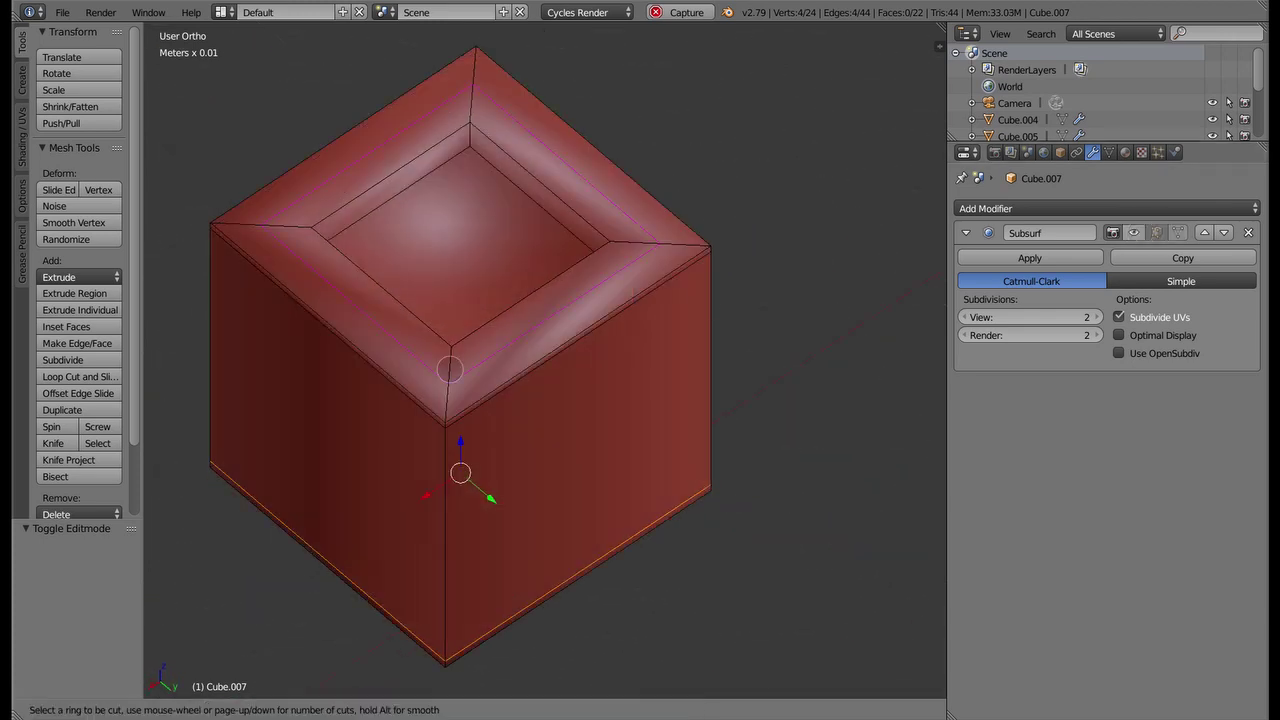
left_click(450, 369)
left_click(443, 377)
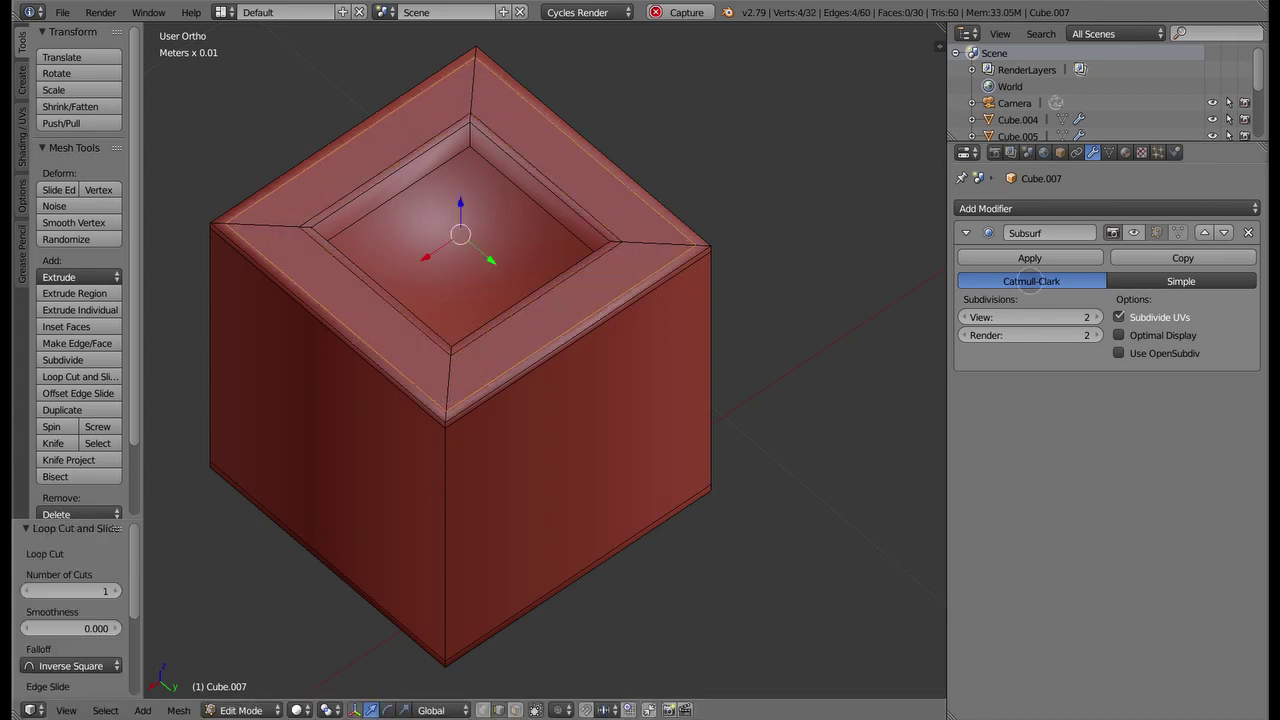
left_click(1134, 232)
mouse_move(729, 314)
middle_mouse_down()
mouse_move(700, 337)
mouse_move(543, 337)
middle_mouse_up()
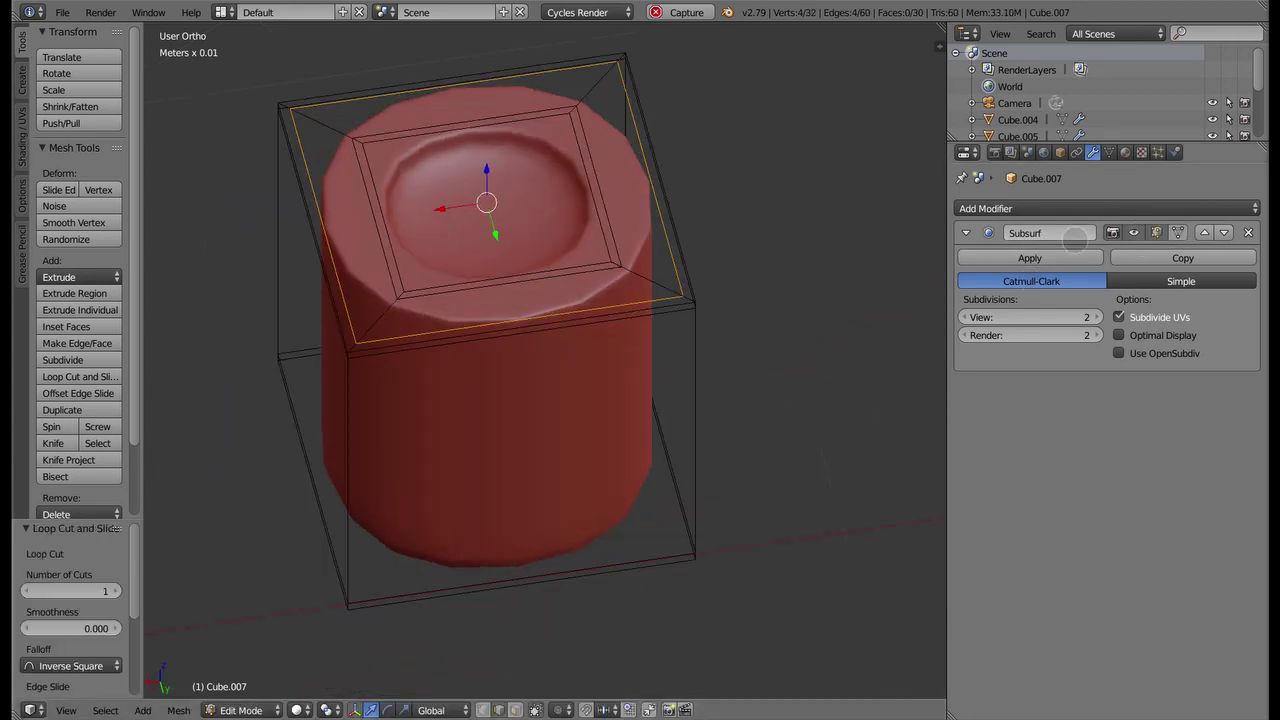
Cut vertical support loops near the left and right edges with Ctrl+R
left_click(1157, 232)
mouse_move(771, 300)
middle_mouse_down()
mouse_move(609, 294)
mouse_move(500, 191)
middle_mouse_up()
key("ctrl+r")
left_click(500, 191)
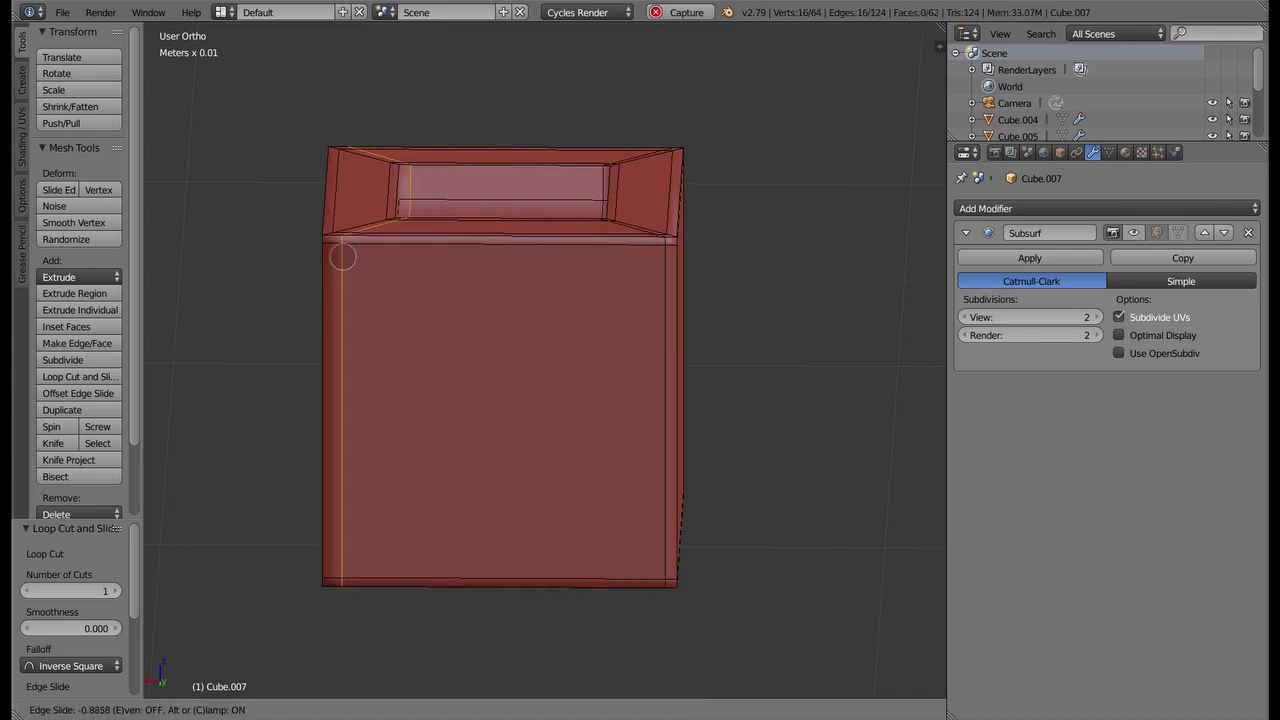
middle_click_drag(335, 258, 560, 280)
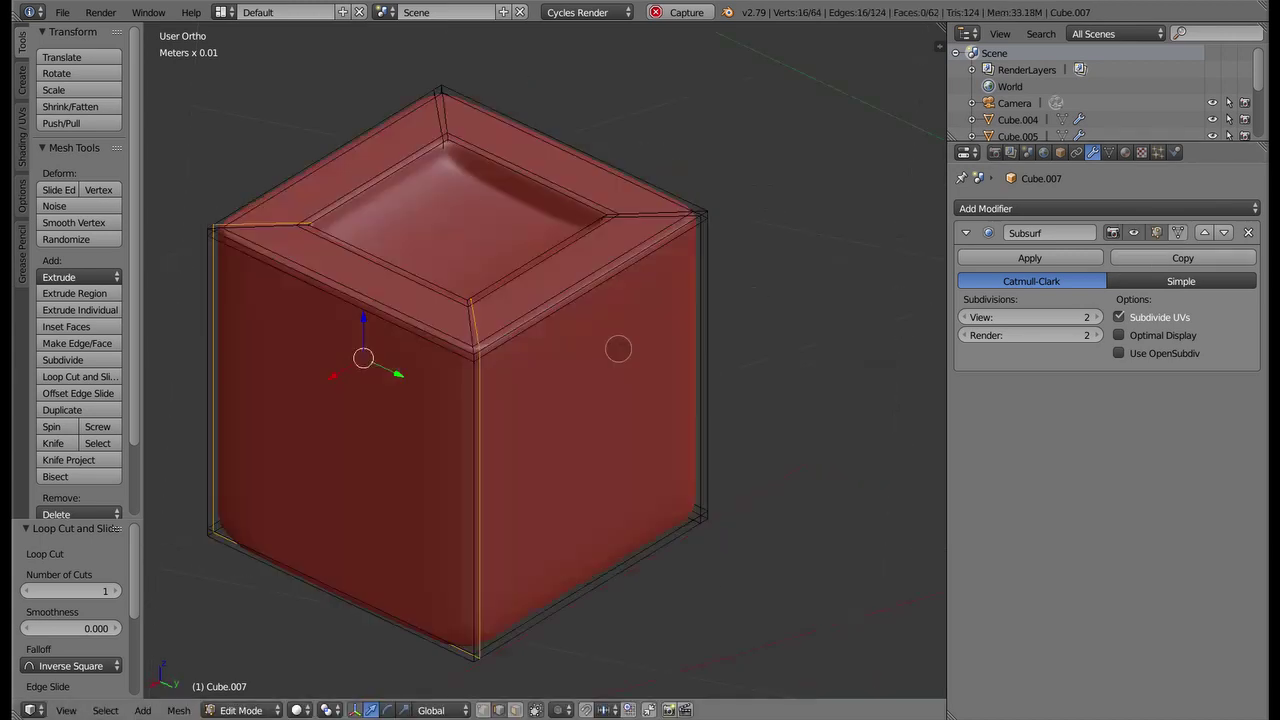
mouse_move(219, 295)
middle_mouse_down()
mouse_move(644, 335)
mouse_move(521, 350)
middle_mouse_up()
left_click(474, 352)
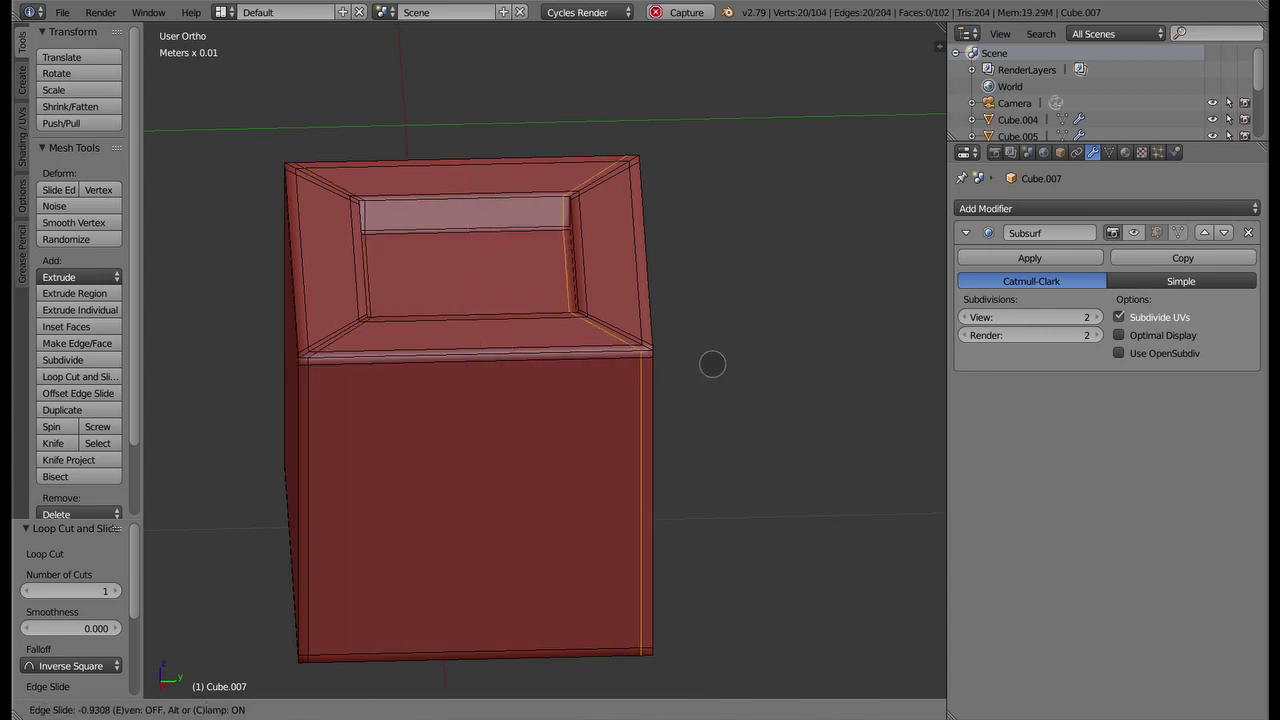
mouse_move(609, 372)
middle_mouse_down()
mouse_move(560, 457)
mouse_move(572, 393)
middle_mouse_up()
scroll(560, 465, "up", 2)
scroll(560, 468, "down", 2)
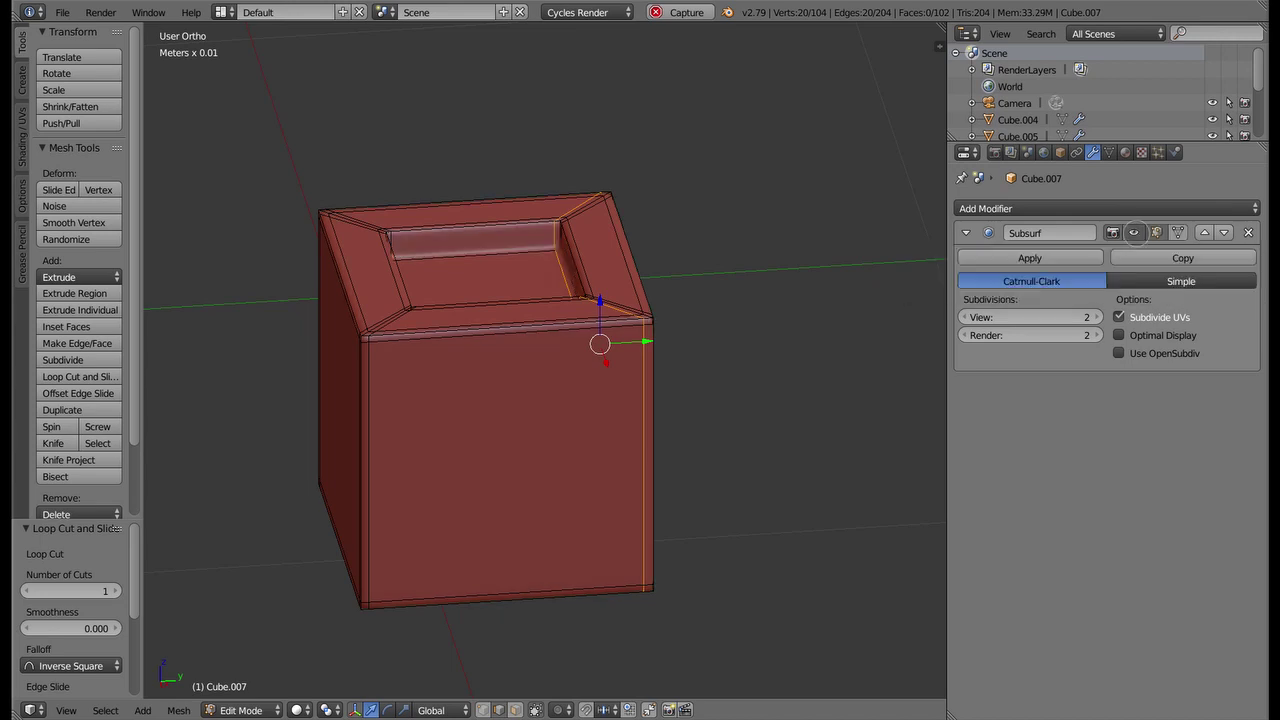
mouse_move(683, 414)
middle_mouse_down()
mouse_move(320, 430)
mouse_move(343, 366)
mouse_move(709, 429)
middle_mouse_up()
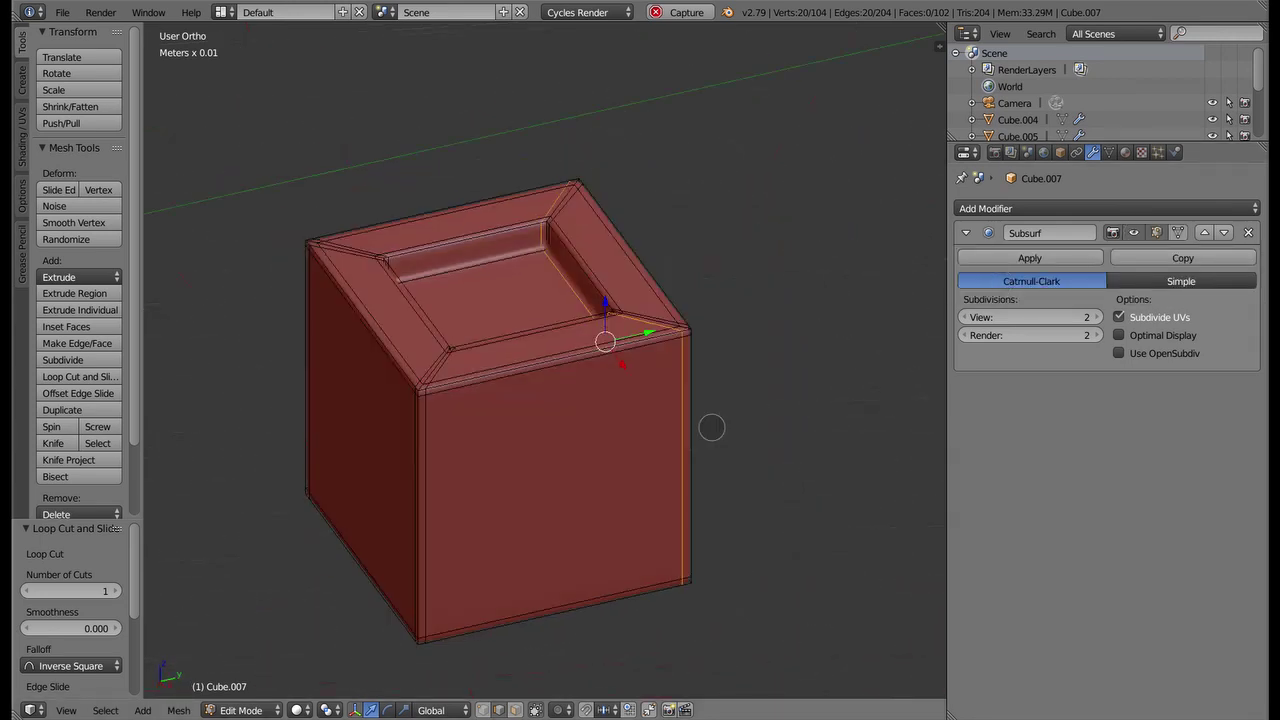
scroll(709, 429, "up", 4)
Add a support loop inside the recess walls and one more to tighten an outer edge
left_click(1156, 232)
middle_click_drag(500, 400, 560, 380)
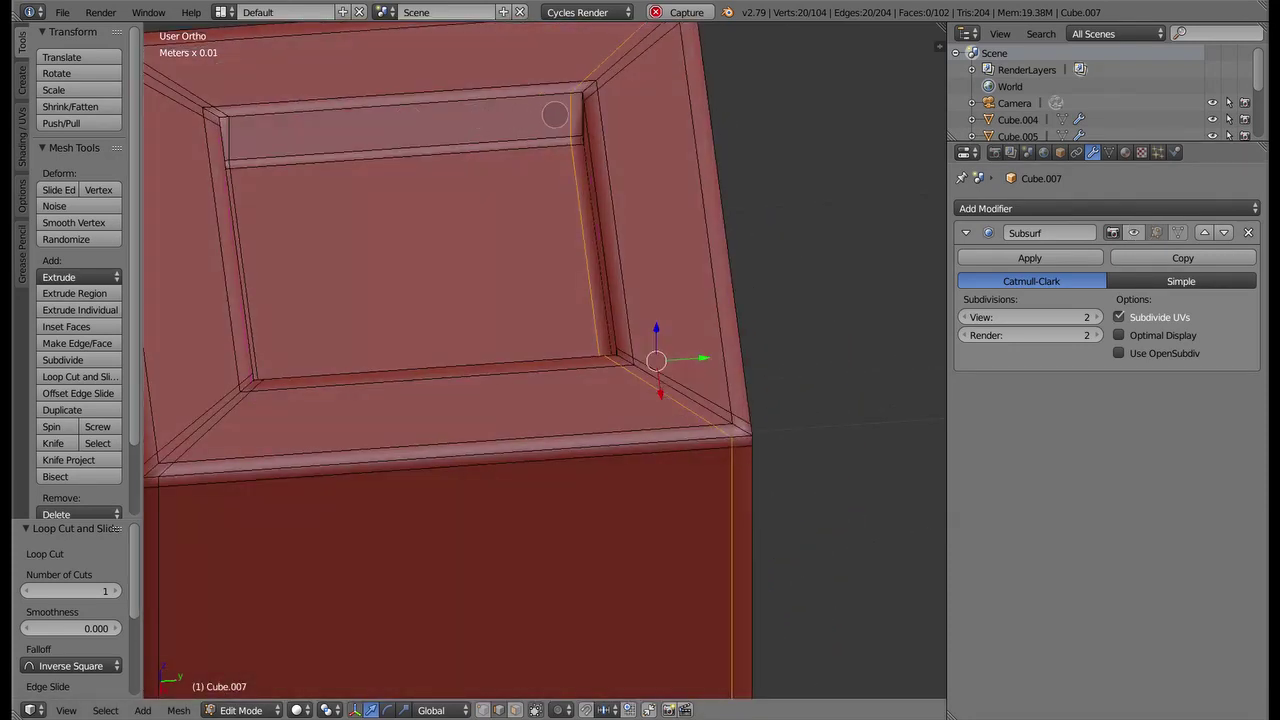
left_click(555, 115)
middle_click_drag(556, 103, 486, 91)
key("ctrl+r")
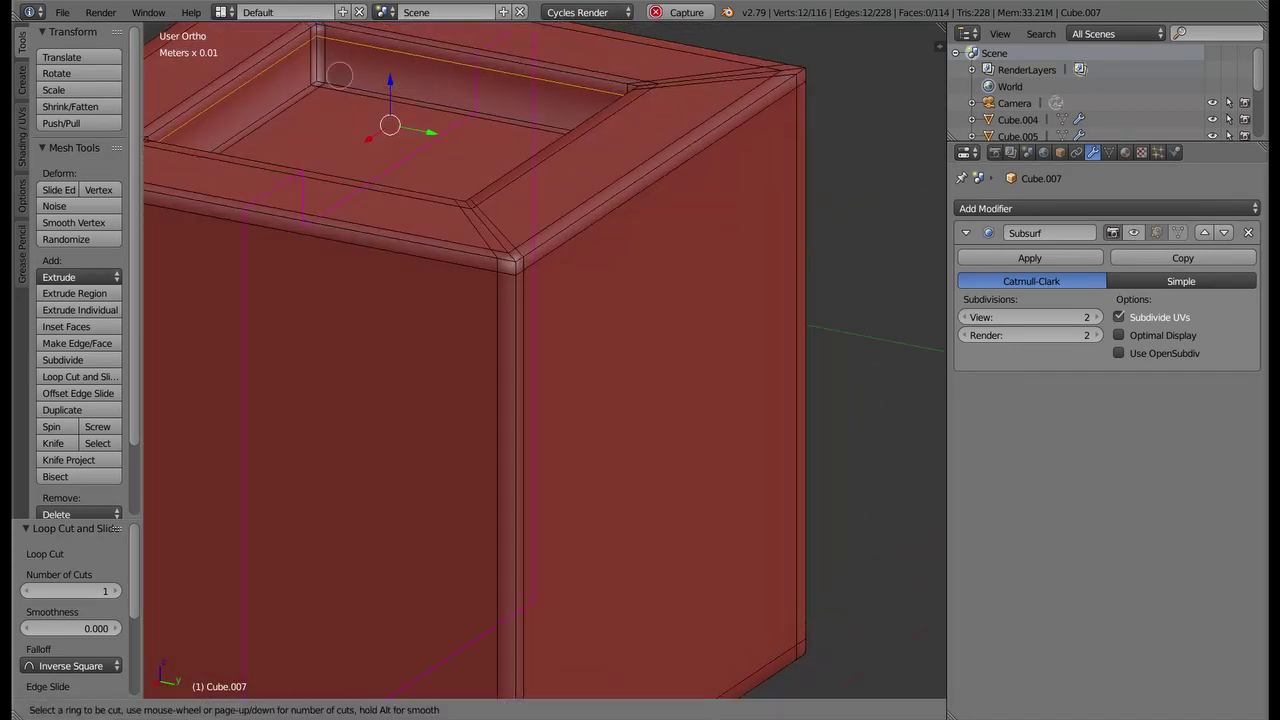
left_click(325, 79)
scroll(334, 96, "down", 4)
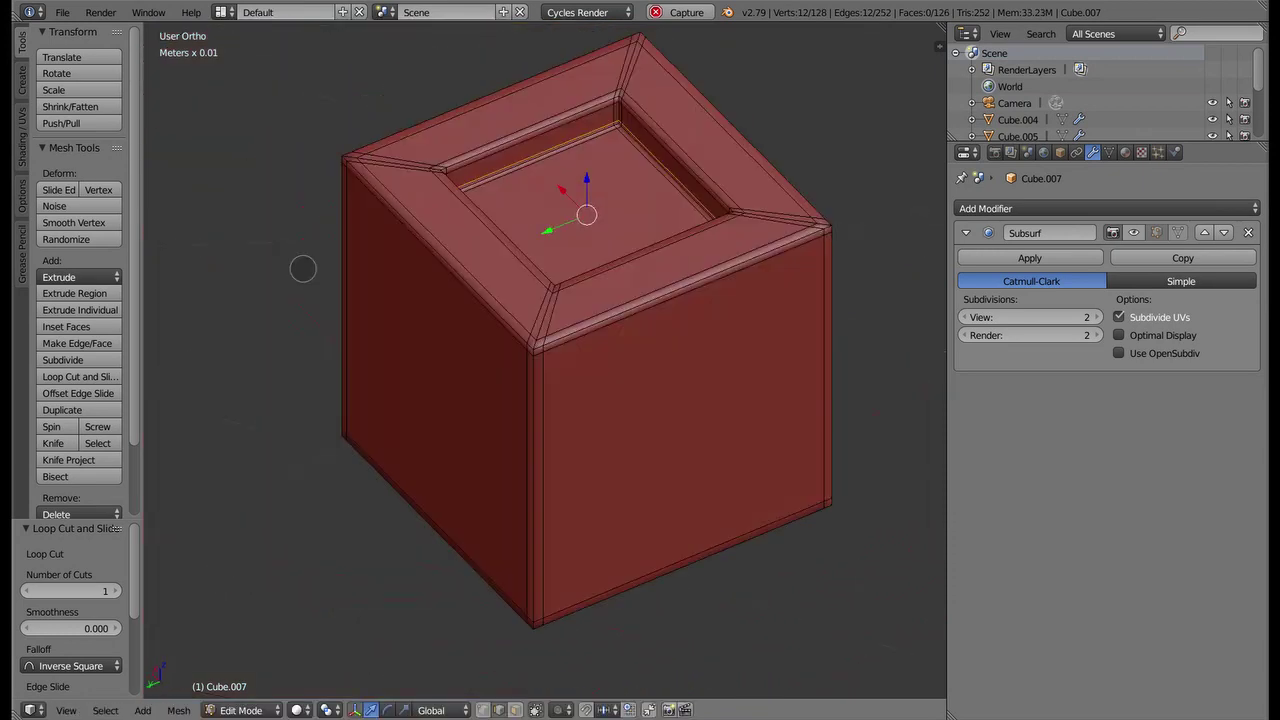
middle_click_drag(300, 271, 408, 280)
Check the smoothed cube in Object Mode, then return to Edit Mode
key("Tab")
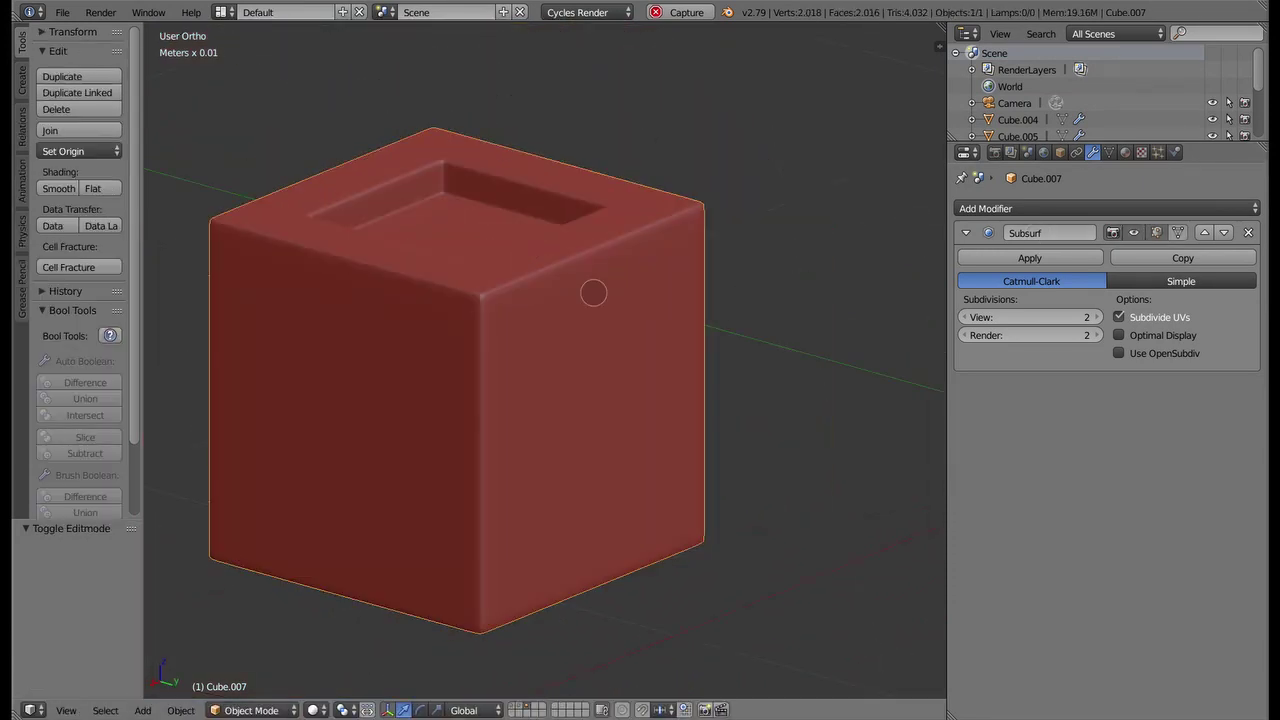
mouse_move(594, 291)
middle_mouse_down()
mouse_move(766, 240)
mouse_move(354, 257)
mouse_move(875, 249)
mouse_move(640, 289)
mouse_move(634, 394)
mouse_move(637, 294)
middle_mouse_up()
key("Tab")
scroll(642, 311, "up", 3)
scroll(642, 311, "up", 2)
Select a top-corner edge and orbit around the rim, corner and recess loops
right_click(697, 217)
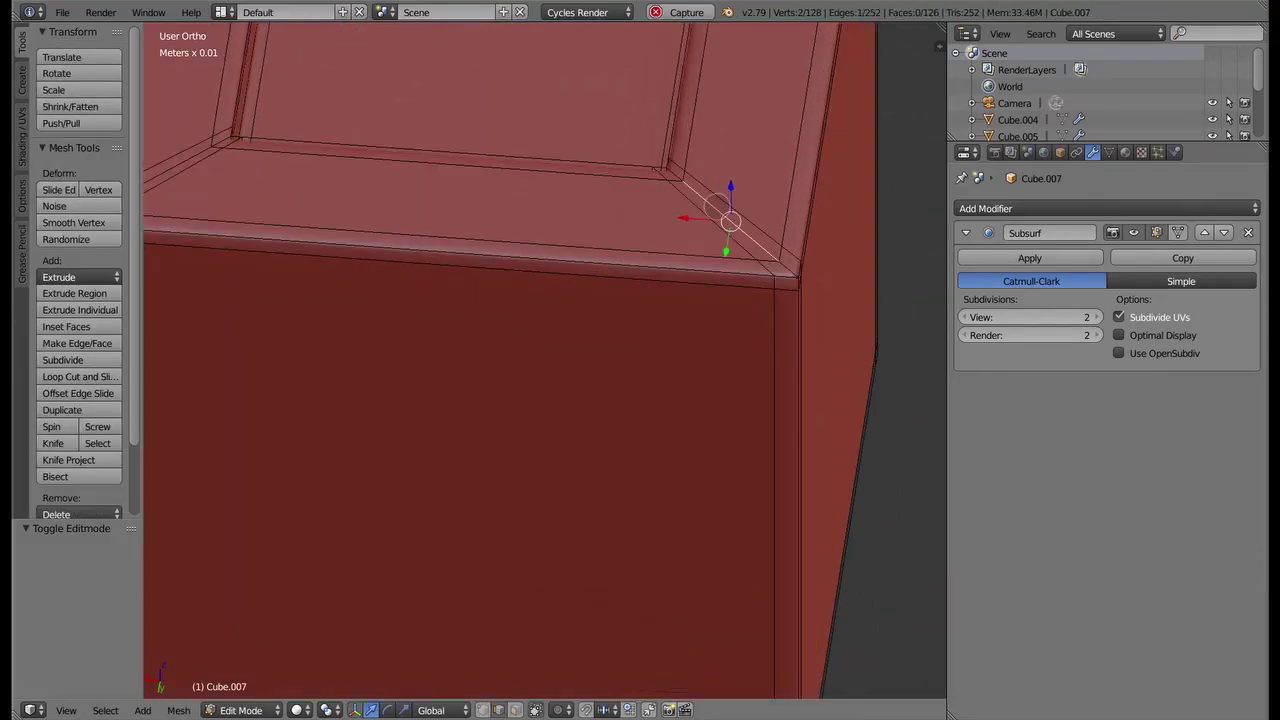
mouse_move(732, 207)
middle_mouse_down()
mouse_move(723, 320)
mouse_move(666, 217)
middle_mouse_up()
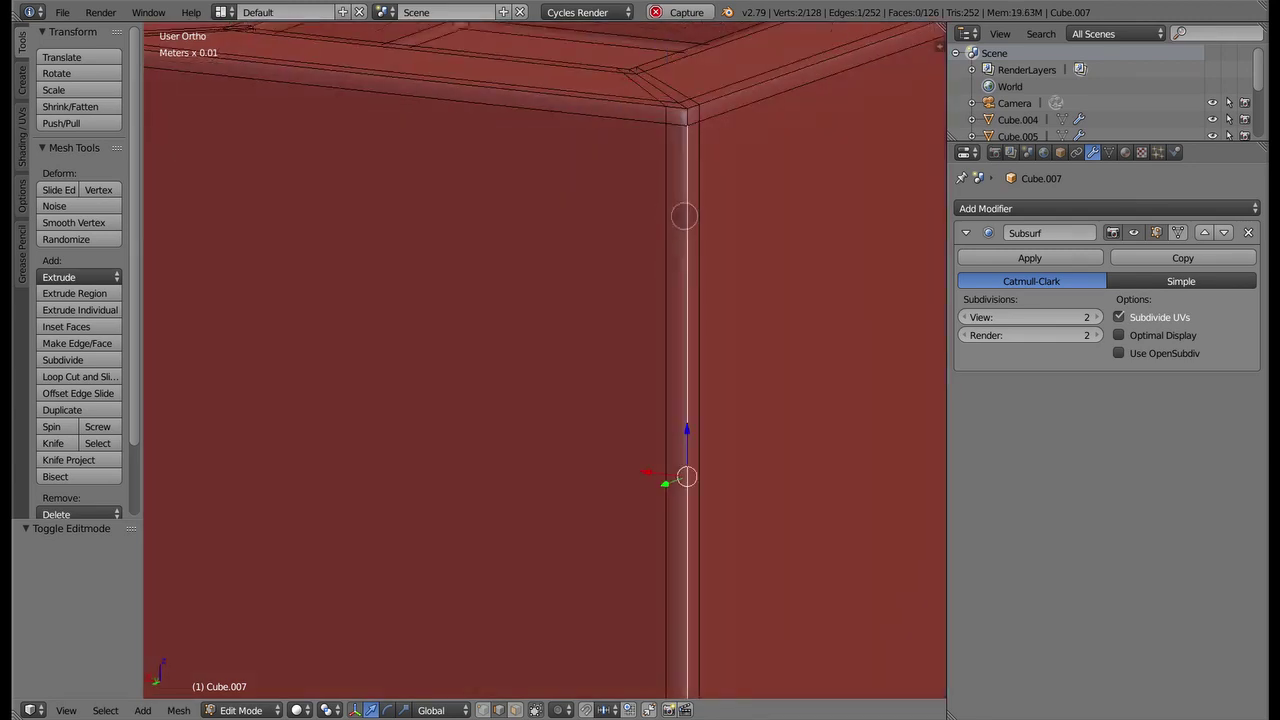
mouse_move(735, 191)
middle_mouse_down()
mouse_move(592, 260)
mouse_move(386, 181)
middle_mouse_up()
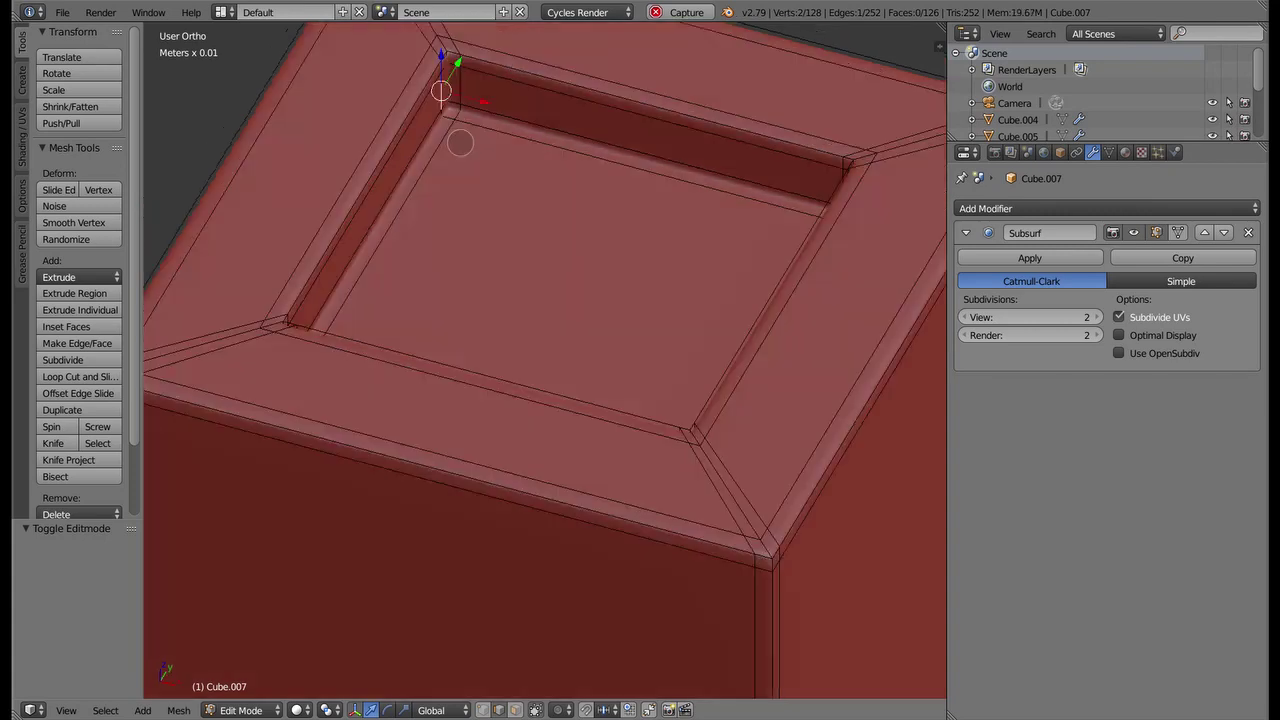
middle_click_drag(386, 181, 552, 159)
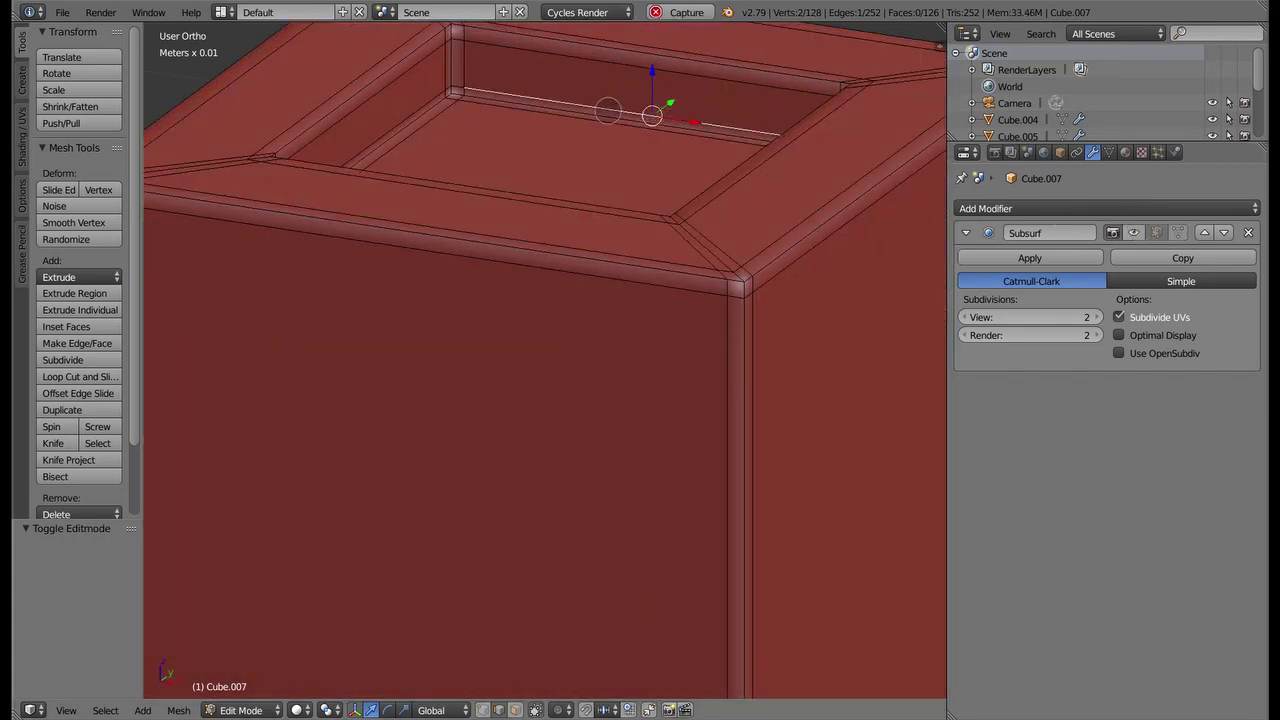
mouse_move(552, 159)
middle_mouse_down()
mouse_move(490, 180)
mouse_move(545, 140)
middle_mouse_up()
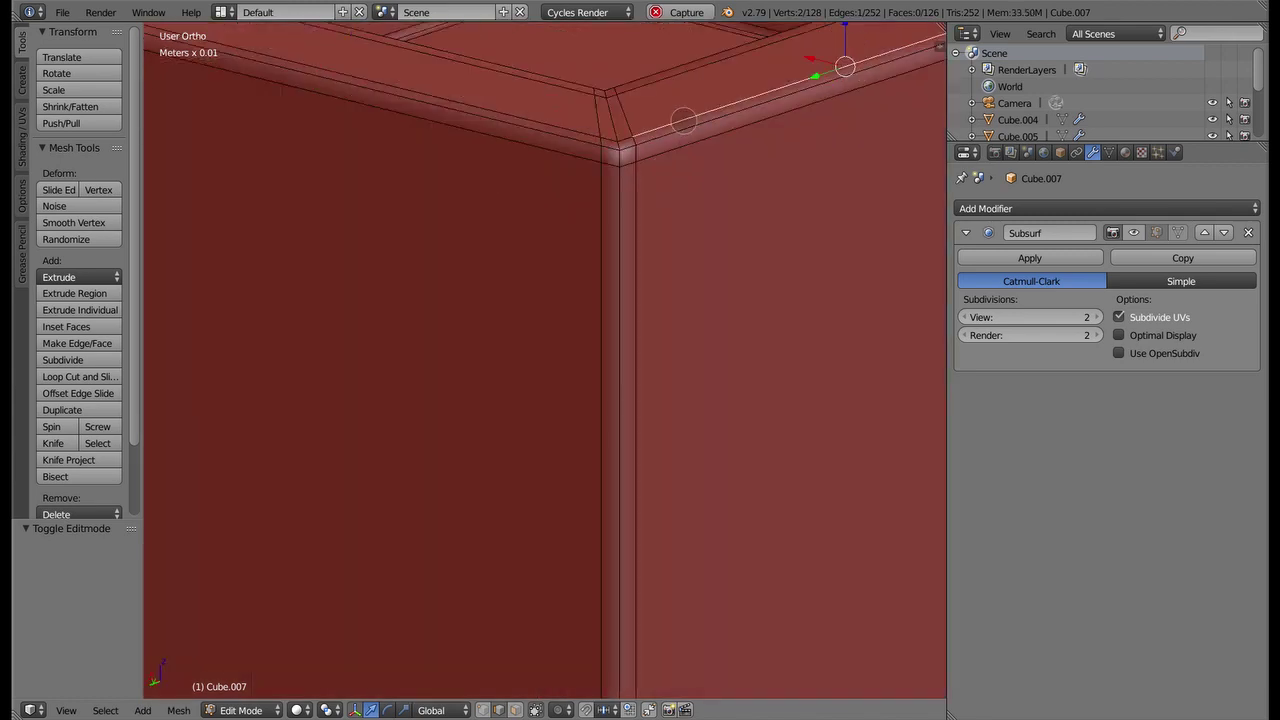
scroll(648, 222, "down", 3)
middle_click_drag(648, 222, 560, 174)
scroll(695, 295, "up", 2)
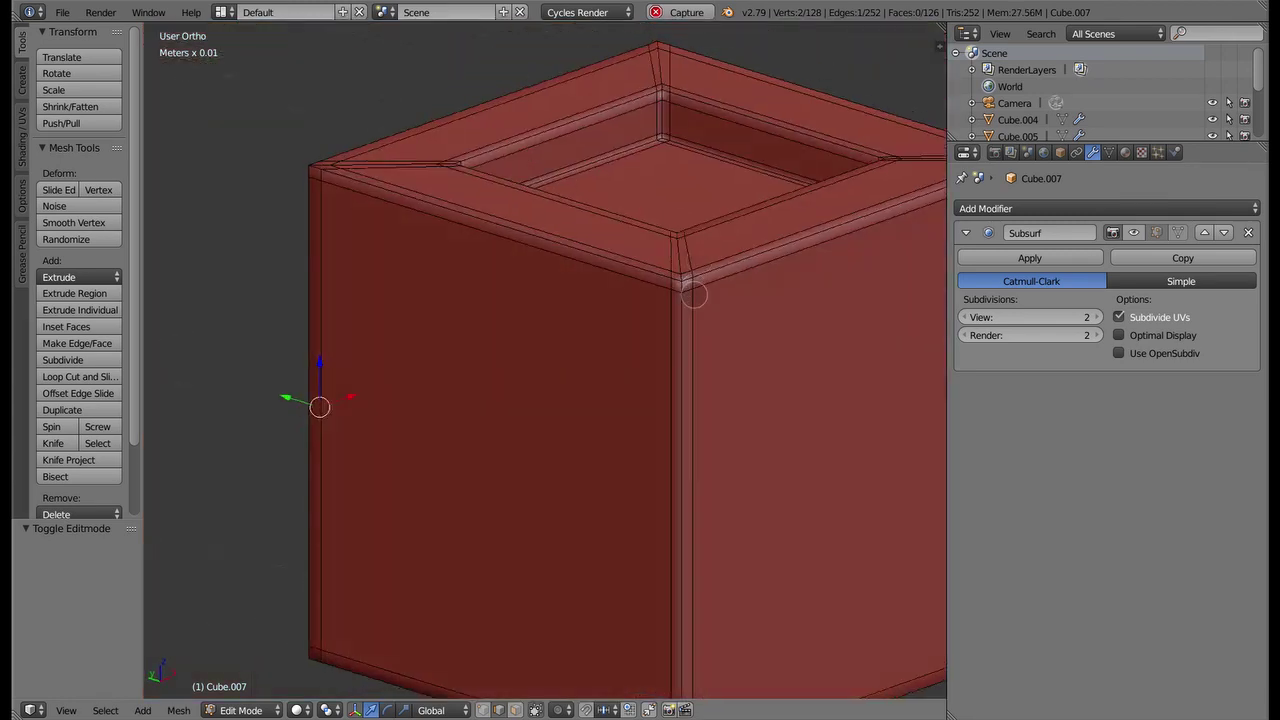
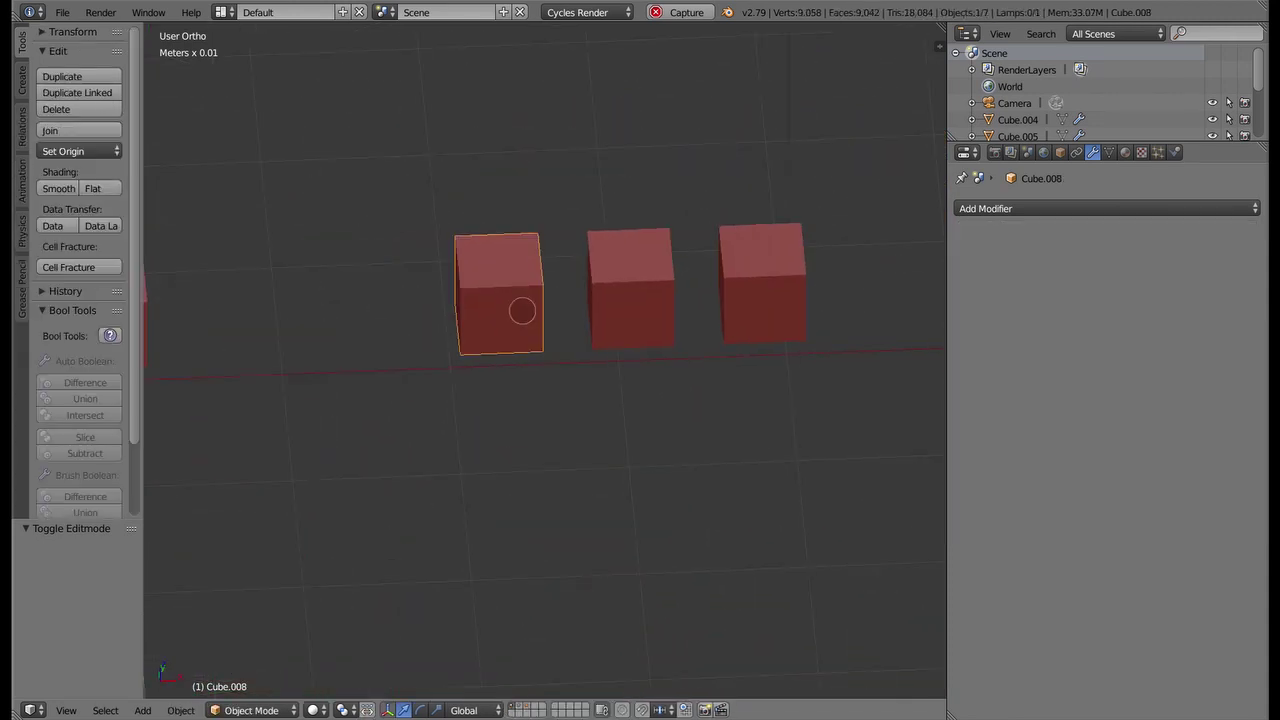
Move Cube.008 to layer 4 and show only that layer
scroll(522, 311, "up", 4)
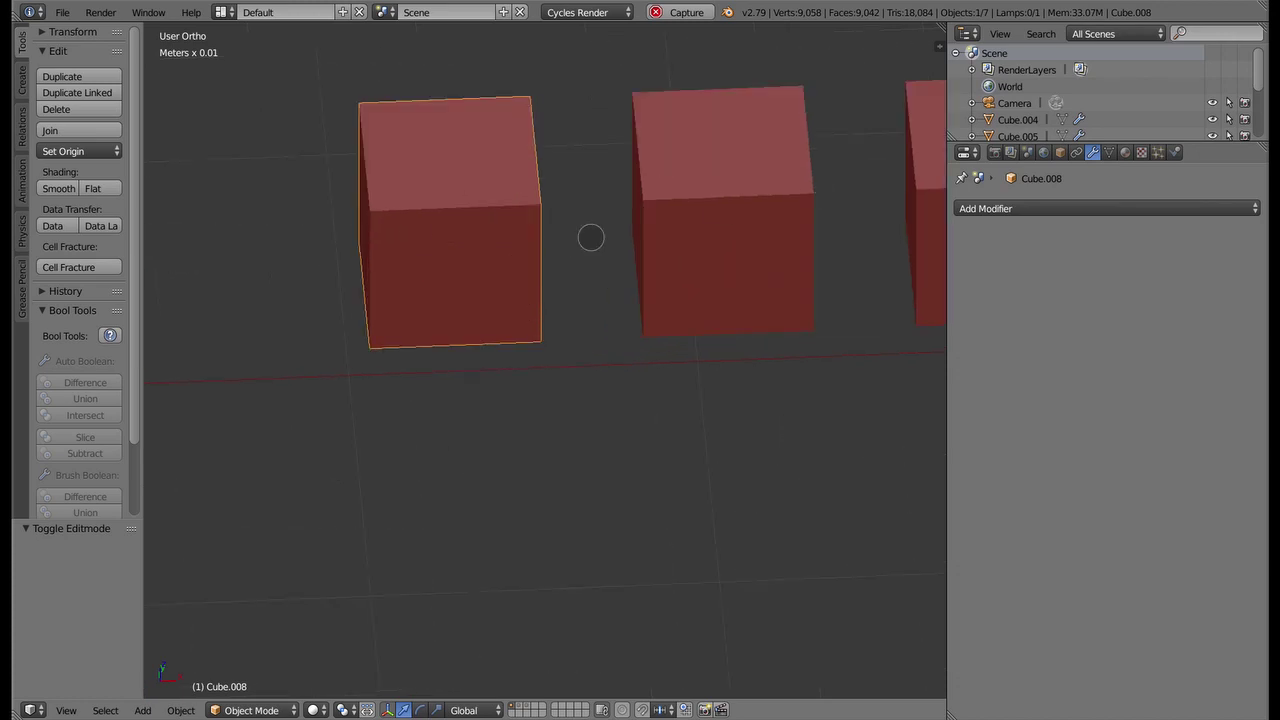
key("m")
key("4")
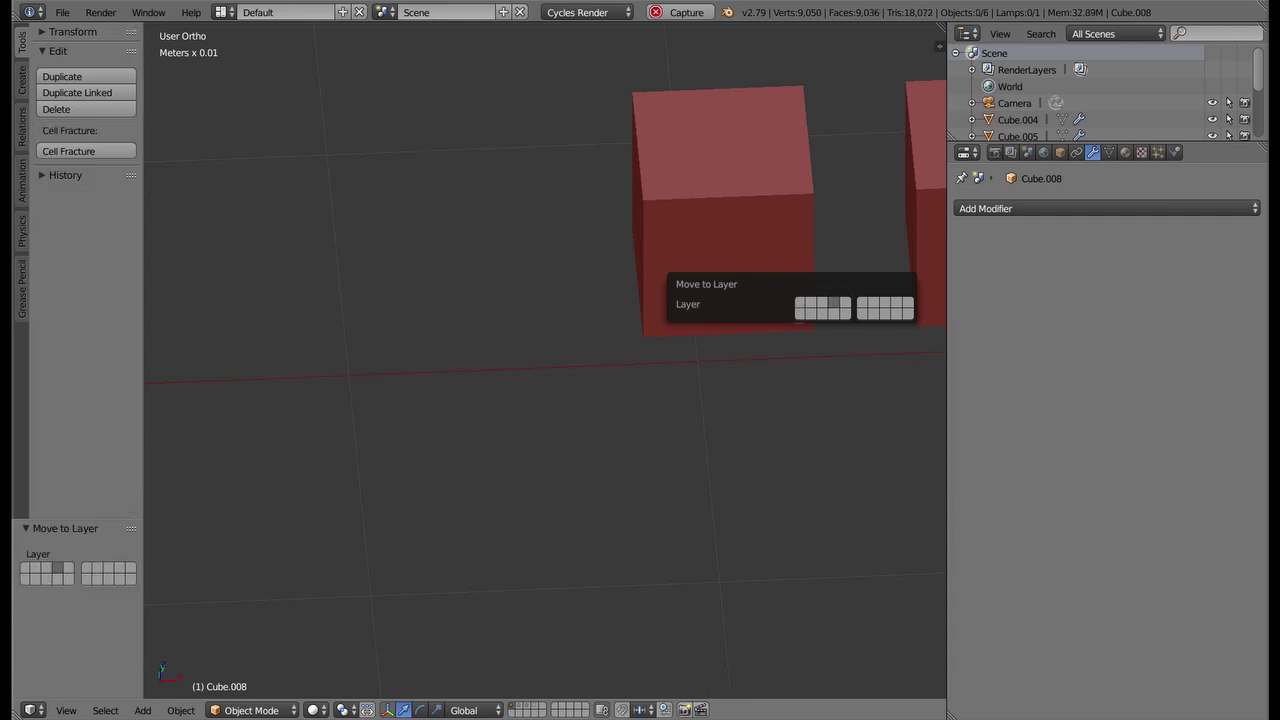
key("4")
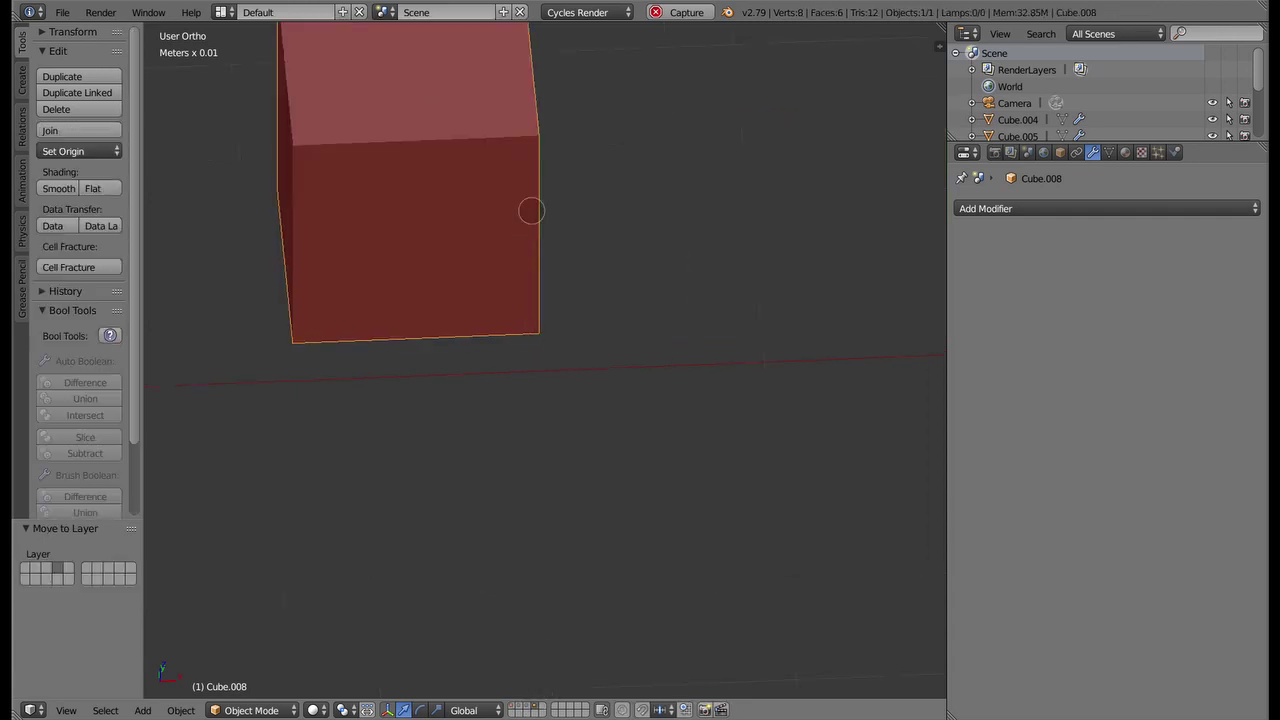
Add a Subdivision Surface modifier to the cube at level 2
left_click(1090, 209)
left_click(950, 480)
key("ctrl+2")
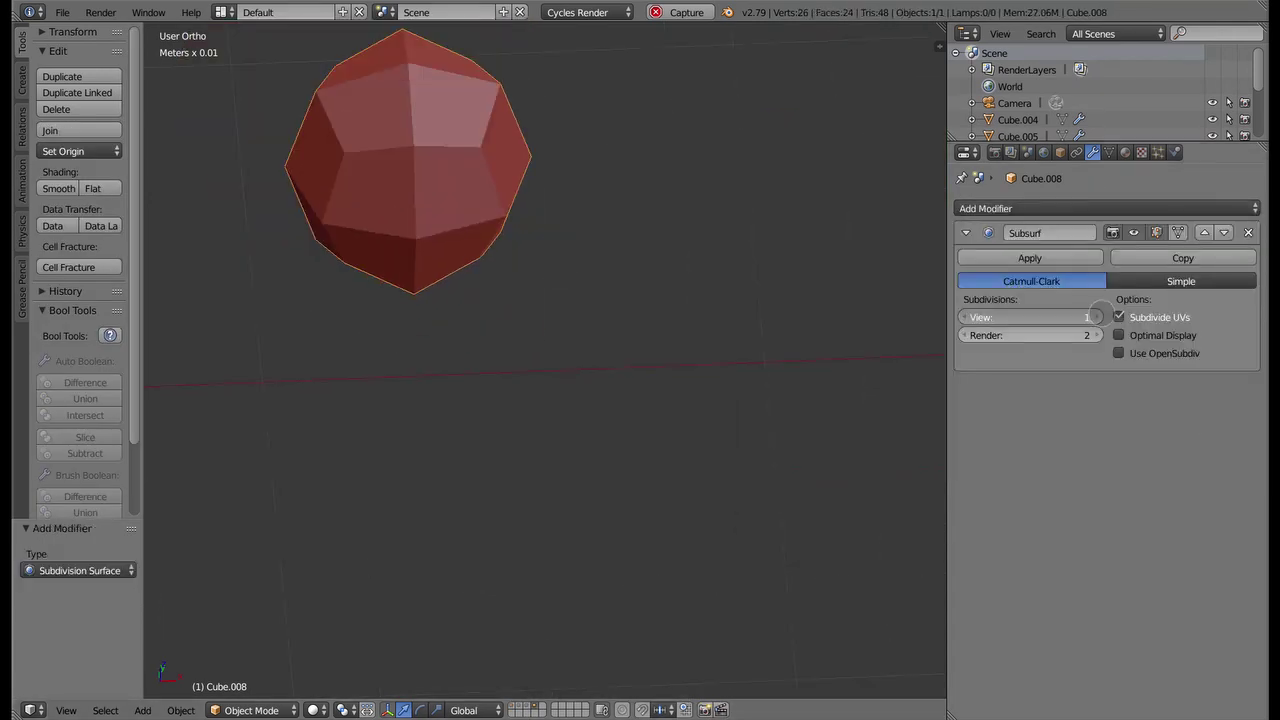
In Edit Mode, add a loop cut around the cube's middle
key("ctrl+KP_6")
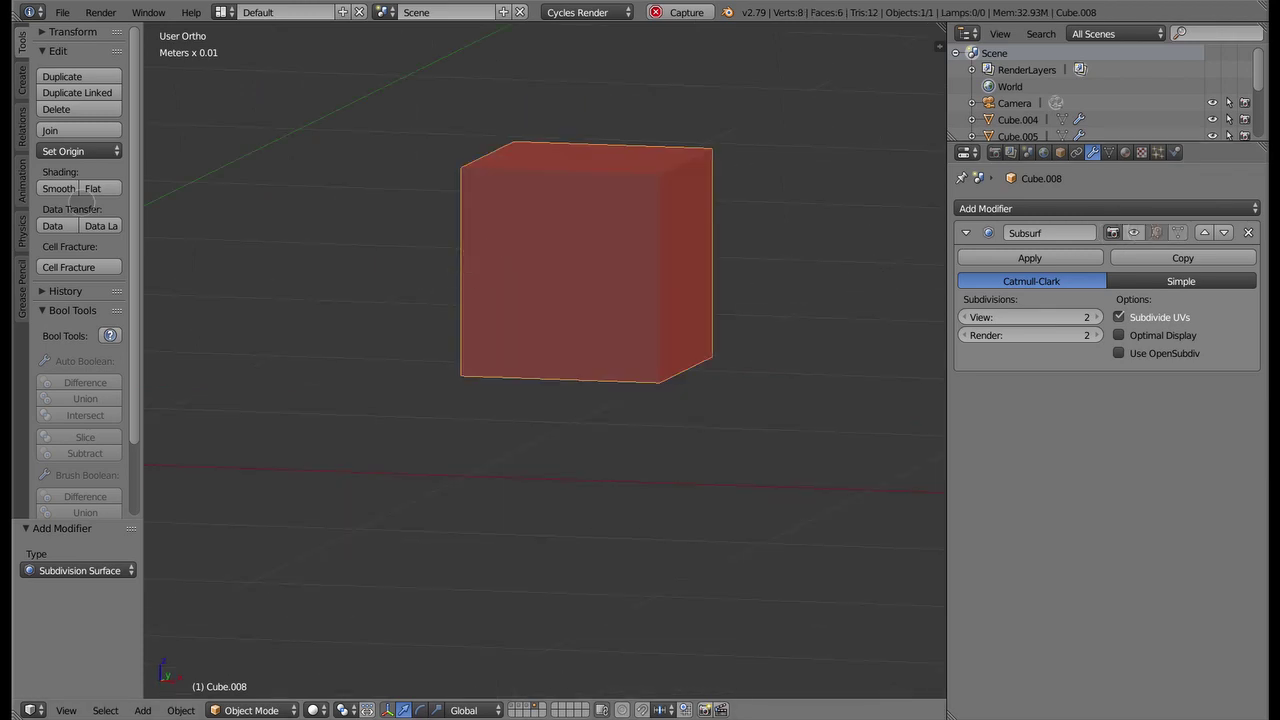
key("Tab")
left_click(466, 271)
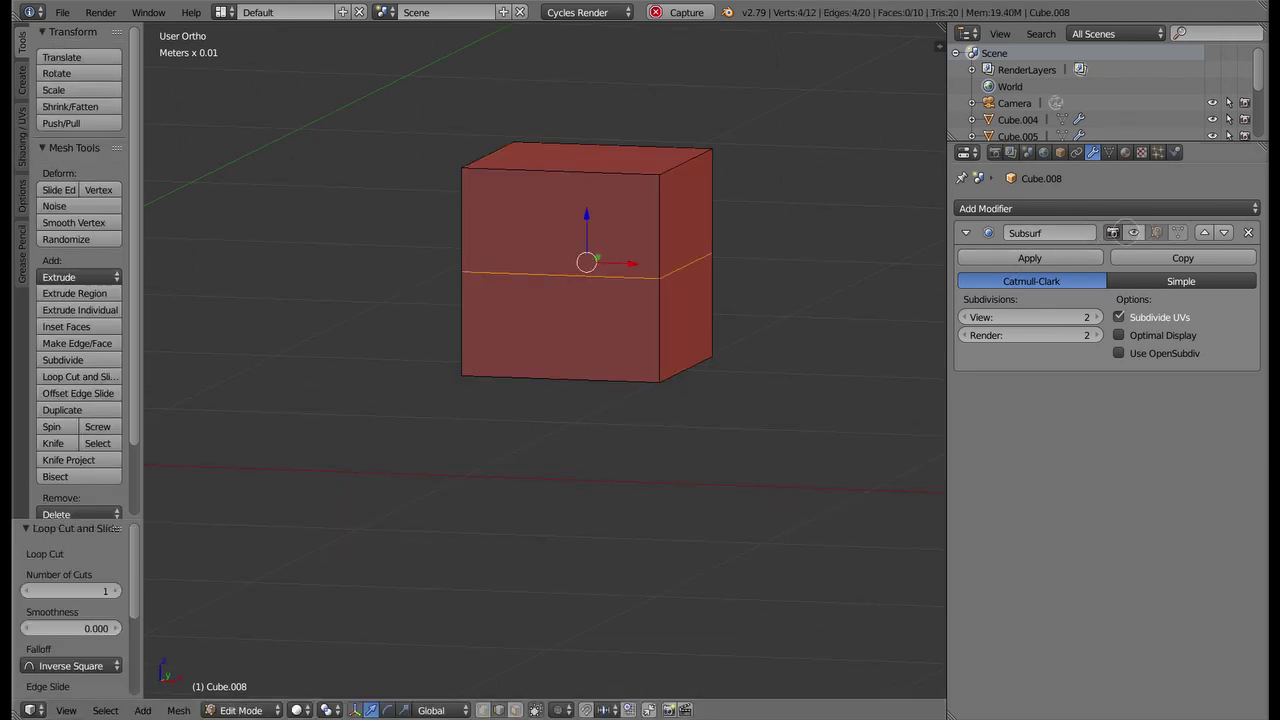
Show the smoothing while editing and slide the middle loop up near the top
left_click(1157, 232)
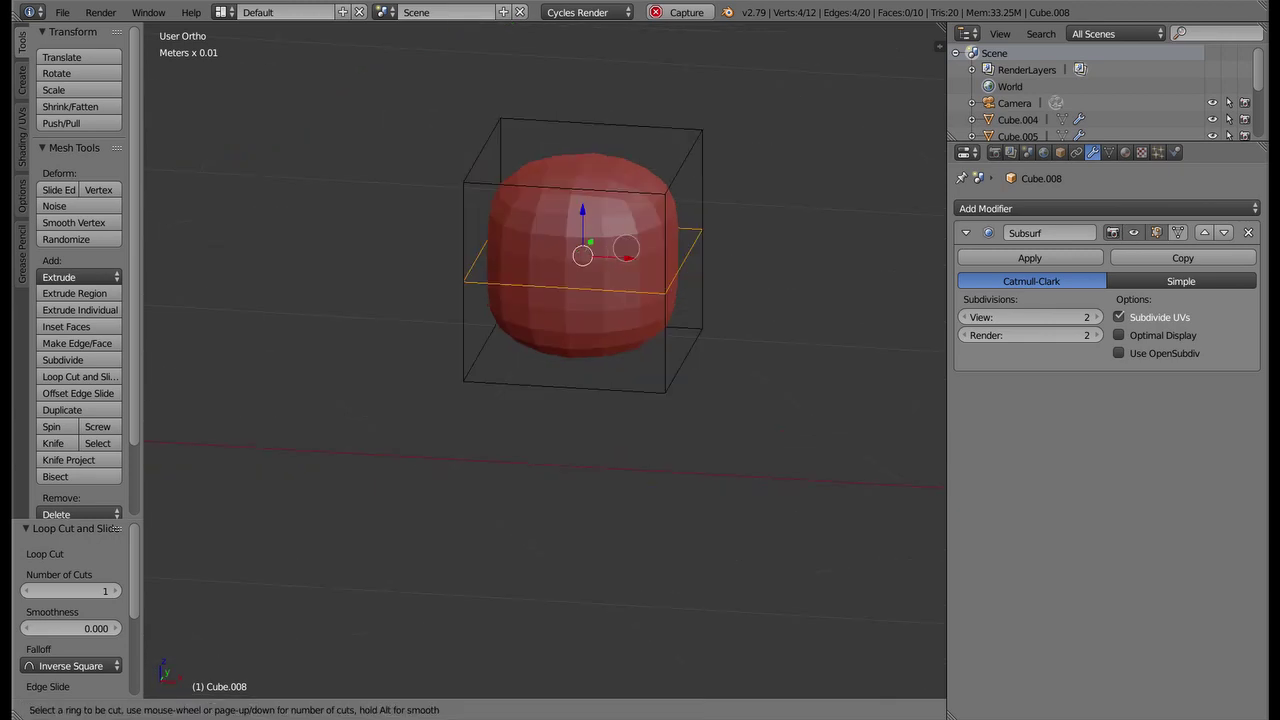
left_click(666, 236)
left_click(675, 190)
middle_click_drag(675, 190, 488, 223)
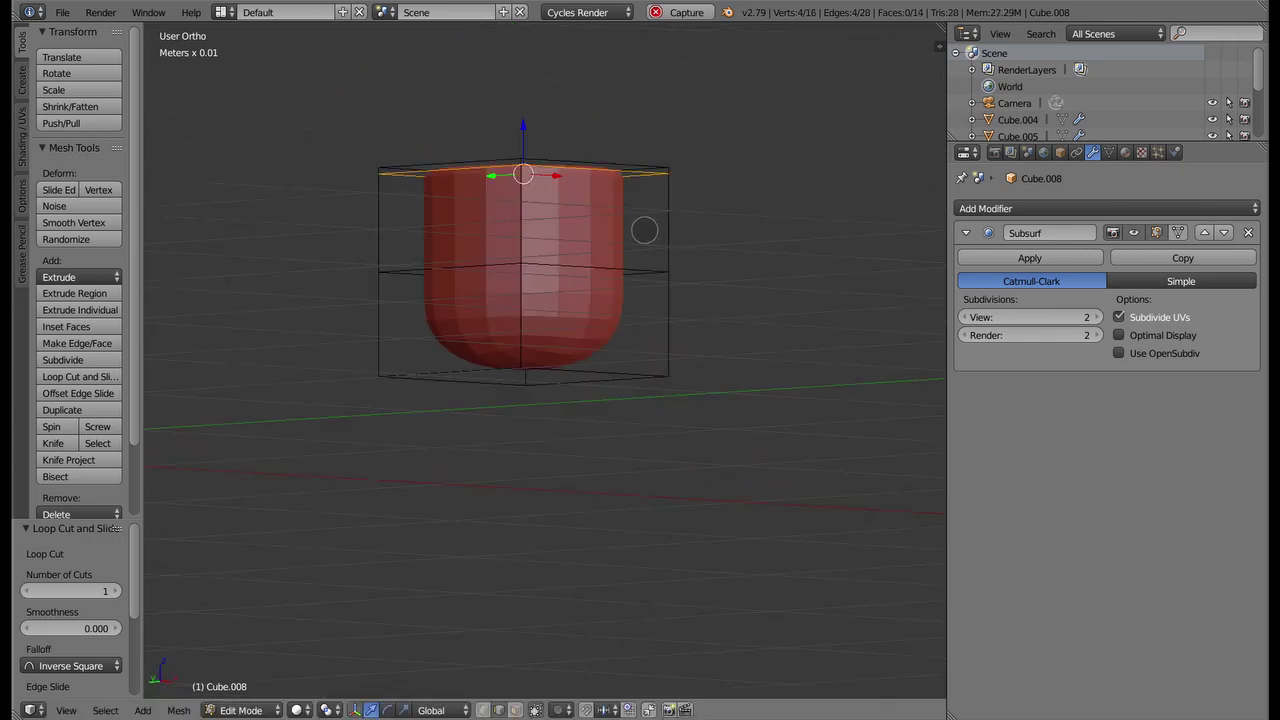
Select the cup's top face and inset it to form a rim
key("Tab")
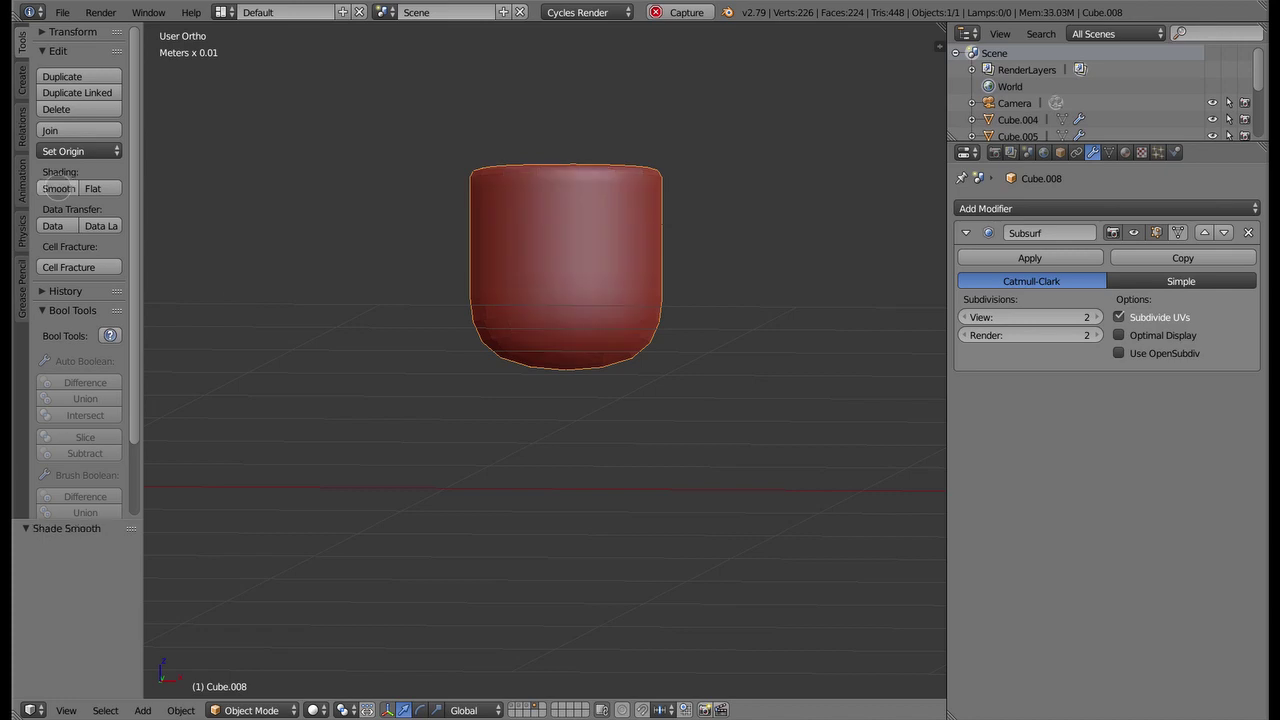
middle_click_drag(477, 223, 409, 320)
key("Tab")
scroll(594, 280, "up", 3)
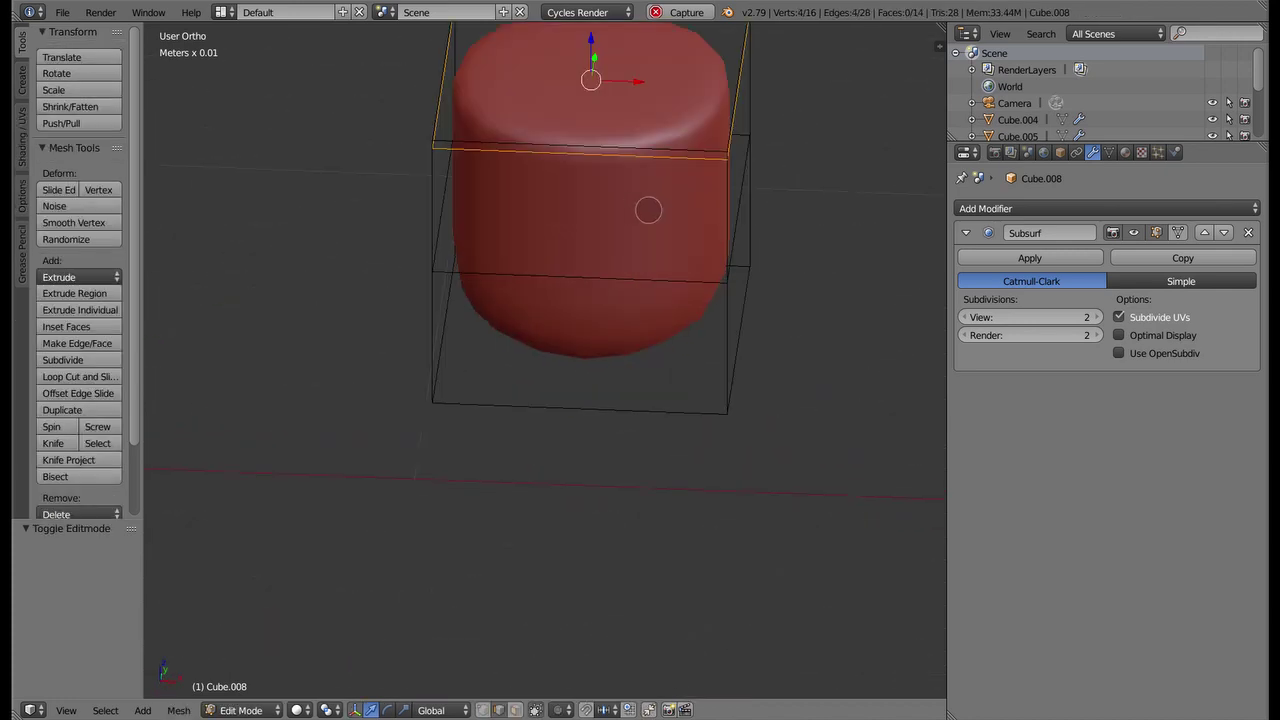
mouse_move(648, 209)
middle_mouse_down()
mouse_move(608, 374)
mouse_move(621, 333)
middle_mouse_up()
right_click(592, 368)
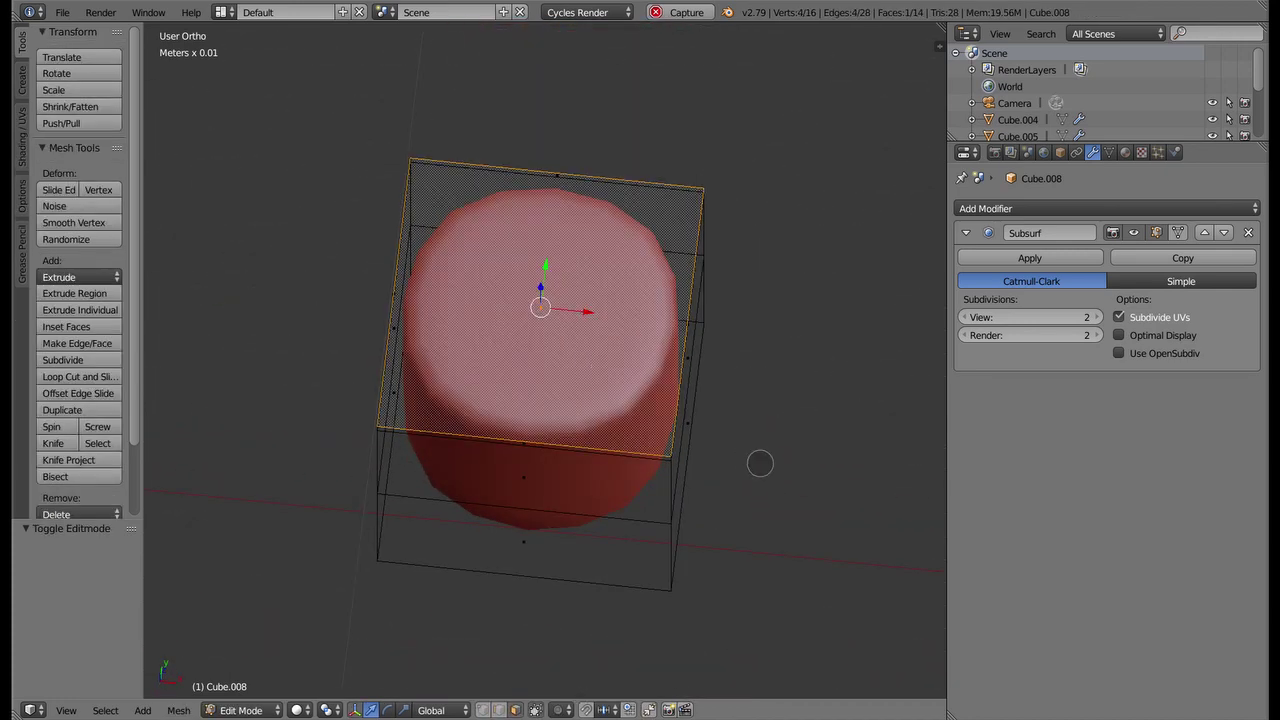
key("i")
left_click(722, 405)
Extrude the inset face down 0.819 mm to hollow out the cup
mouse_move(720, 400)
middle_mouse_down()
mouse_move(603, 303)
mouse_move(559, 344)
middle_mouse_up()
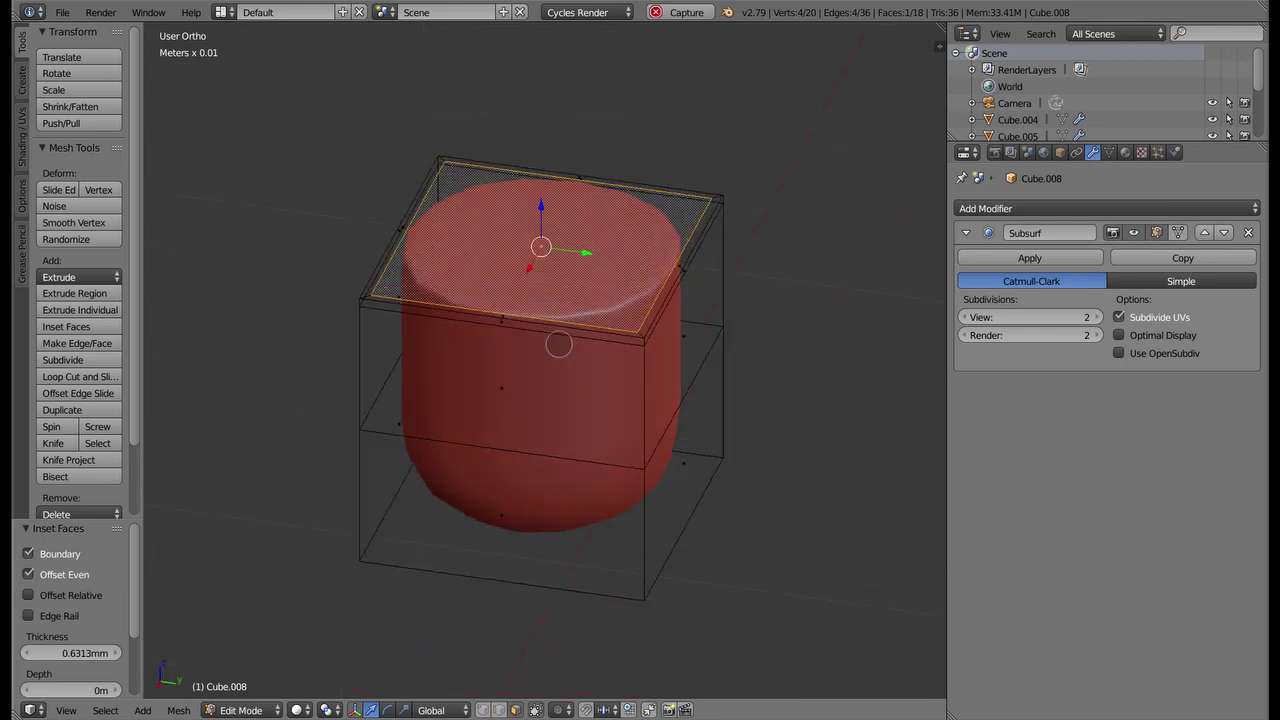
key("e")
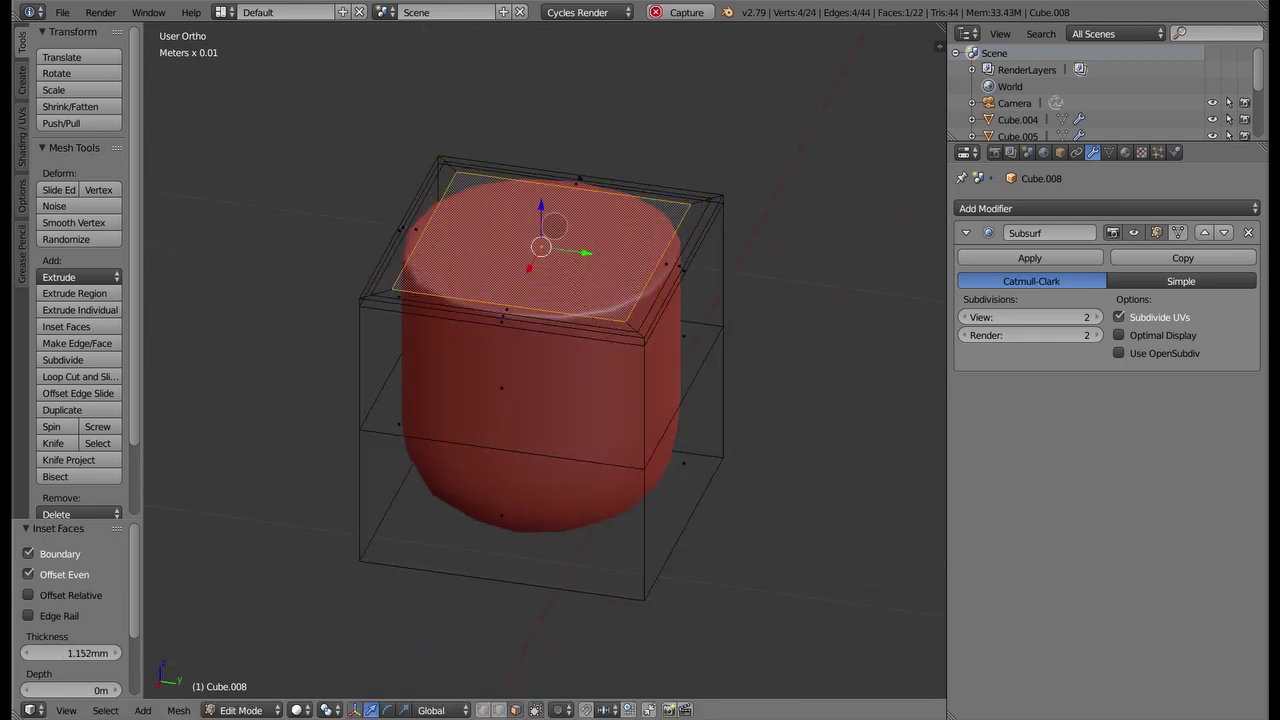
left_click(568, 284)
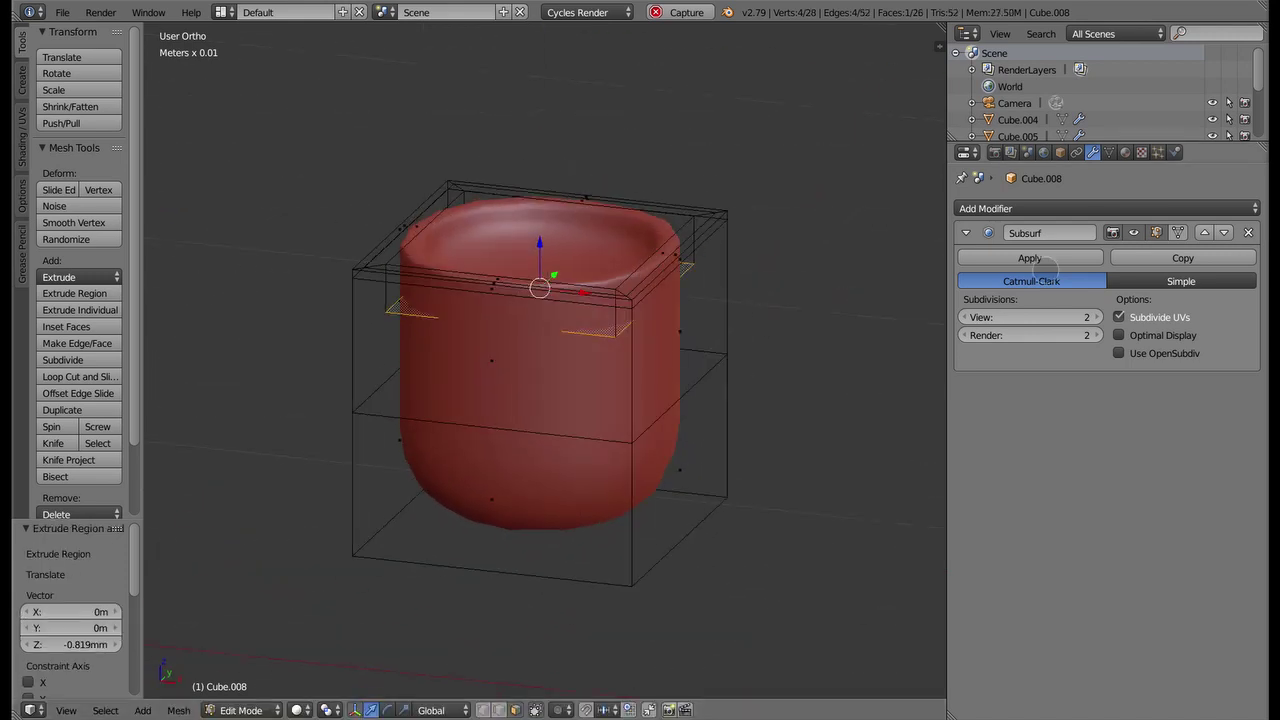
Hide the edit-mode smoothing and start a loop cut on the inner wall
left_click(1156, 232)
mouse_move(914, 353)
middle_mouse_down()
mouse_move(560, 460)
mouse_move(402, 436)
middle_mouse_up()
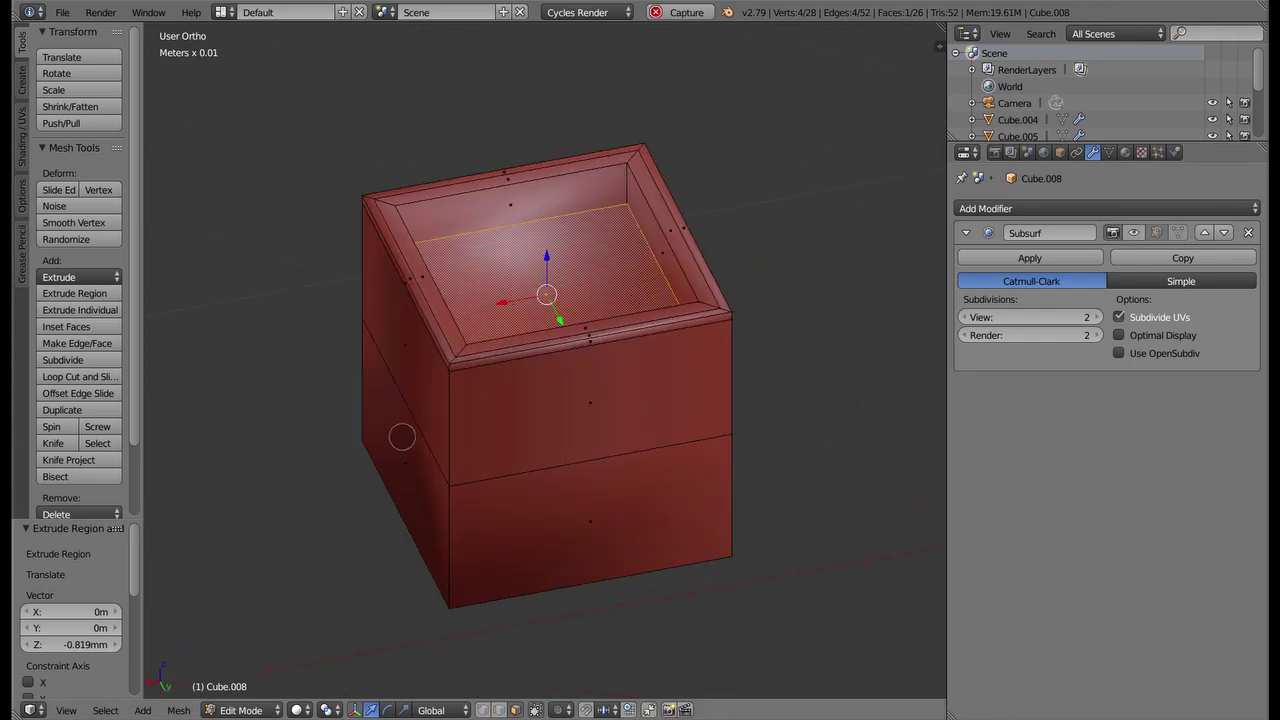
left_click(619, 193)
Confirm the inner-wall loop cut and begin a second loop cut inside the cup
left_click(619, 207)
key("ctrl+r")
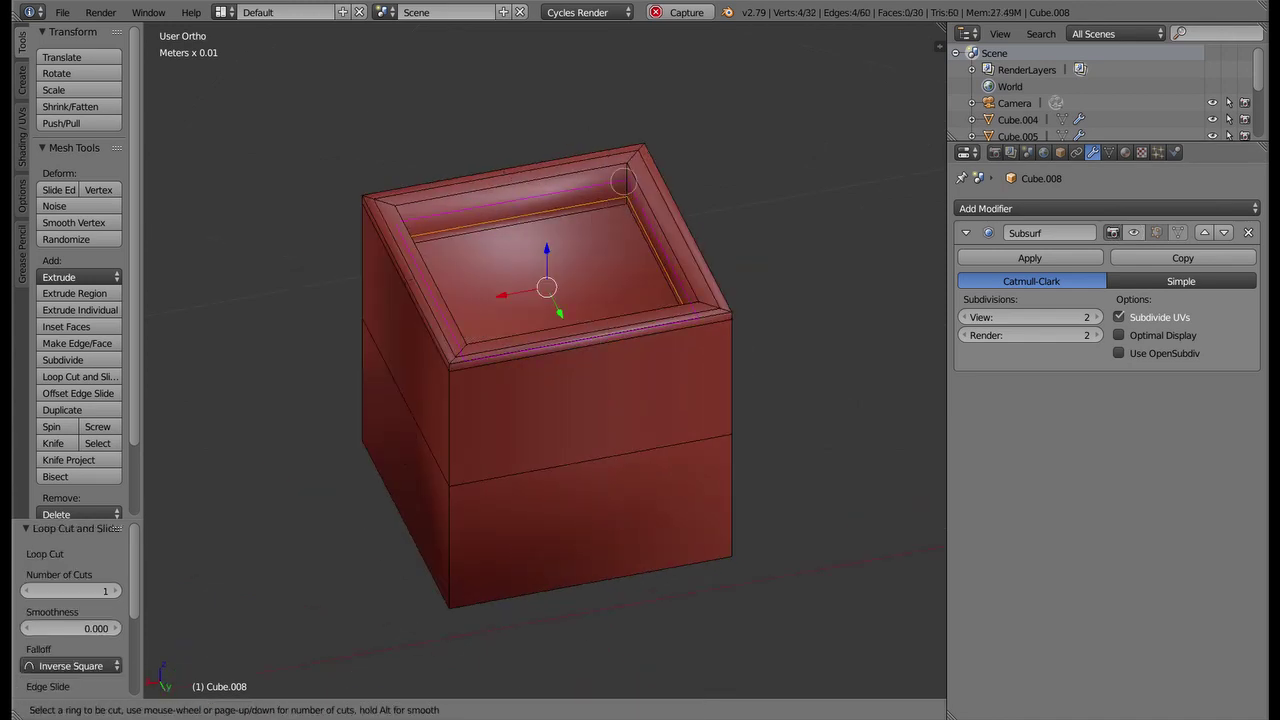
mouse_move(625, 172)
middle_mouse_down()
mouse_move(519, 230)
mouse_move(606, 197)
middle_mouse_up()
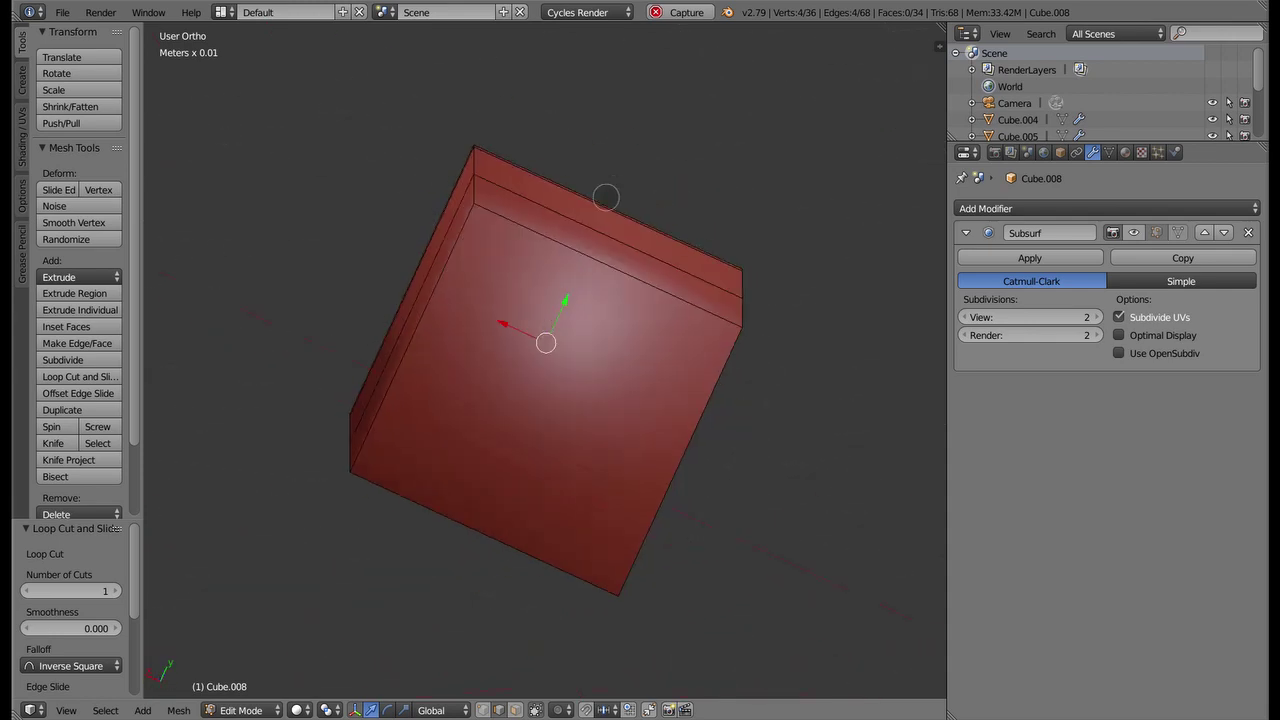
middle_click_drag(568, 245, 470, 427)
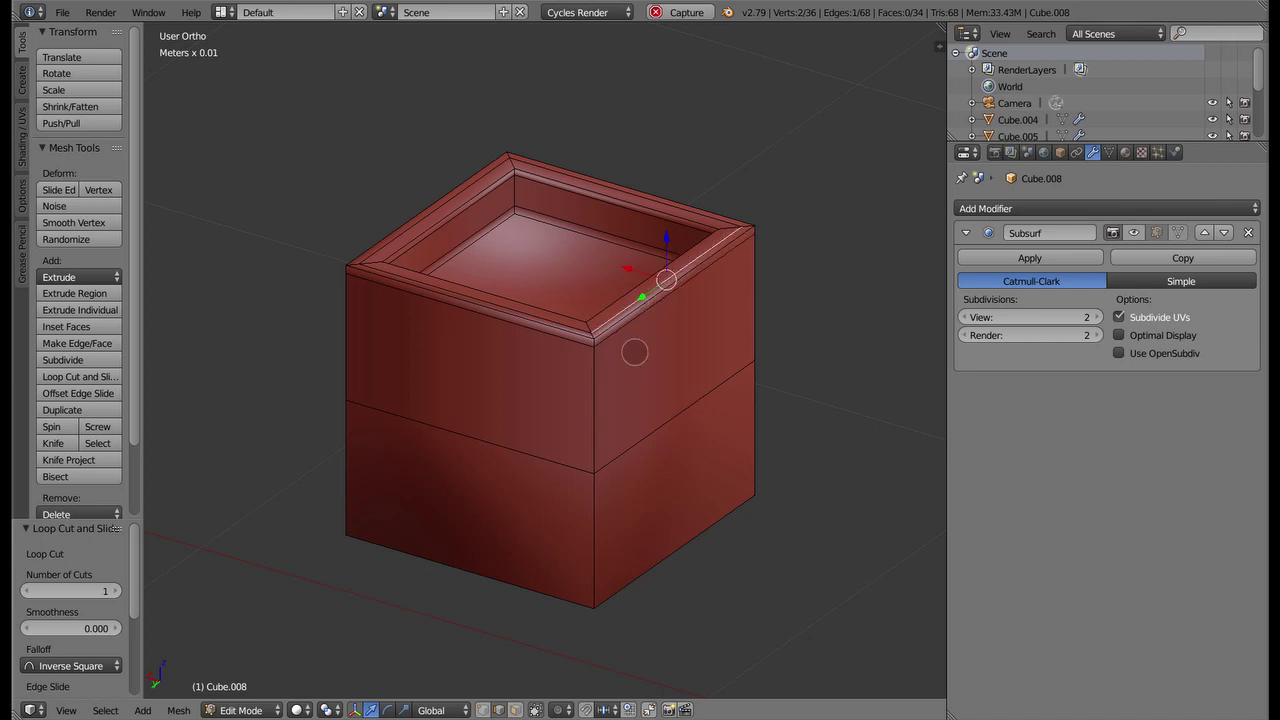
mouse_move(634, 352)
middle_mouse_down()
mouse_move(609, 344)
mouse_move(606, 403)
middle_mouse_up()
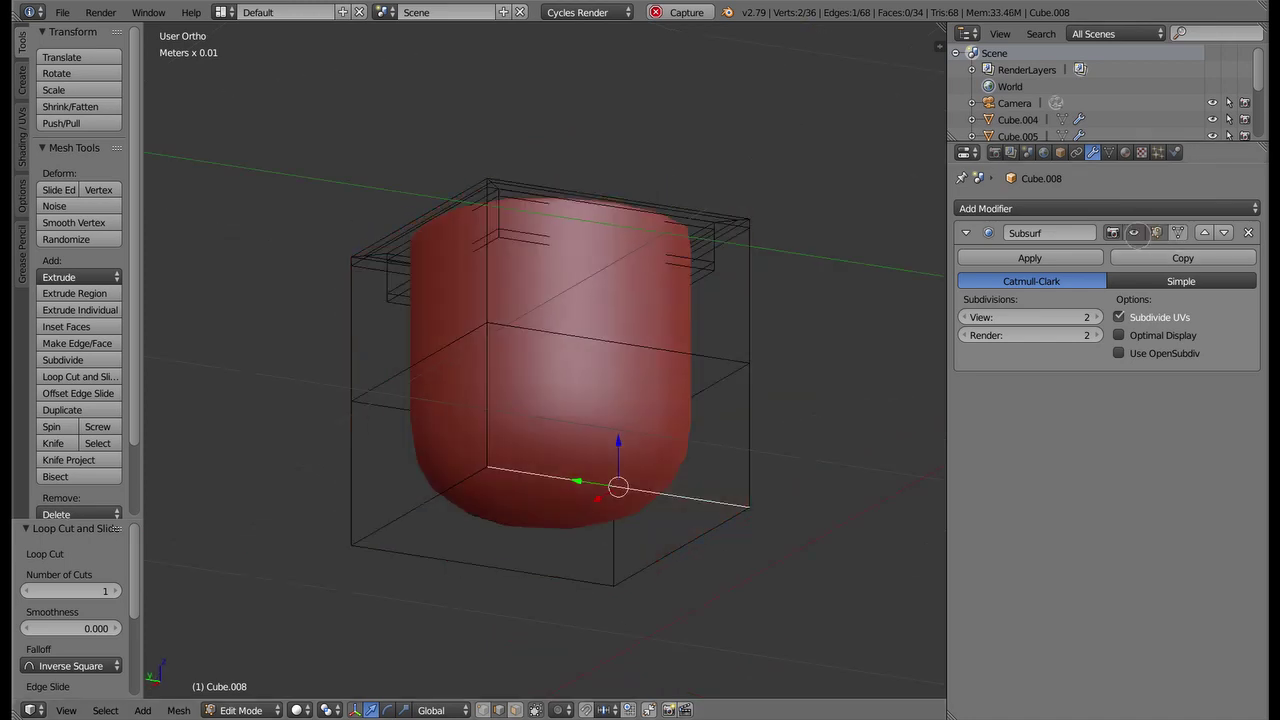
Look into the open cup and turn off the smoothed edit-mode preview
middle_click_drag(830, 428, 752, 491)
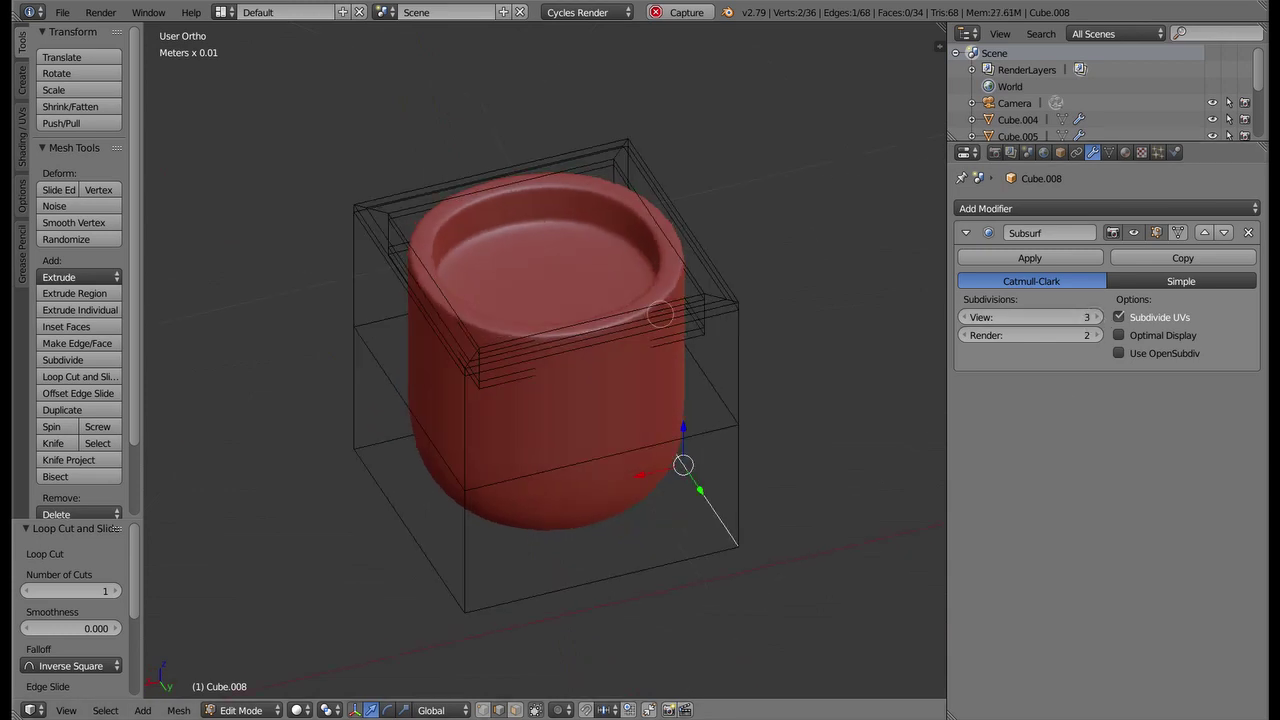
mouse_move(660, 400)
middle_mouse_down()
mouse_move(660, 470)
mouse_move(660, 420)
mouse_move(680, 405)
middle_mouse_up()
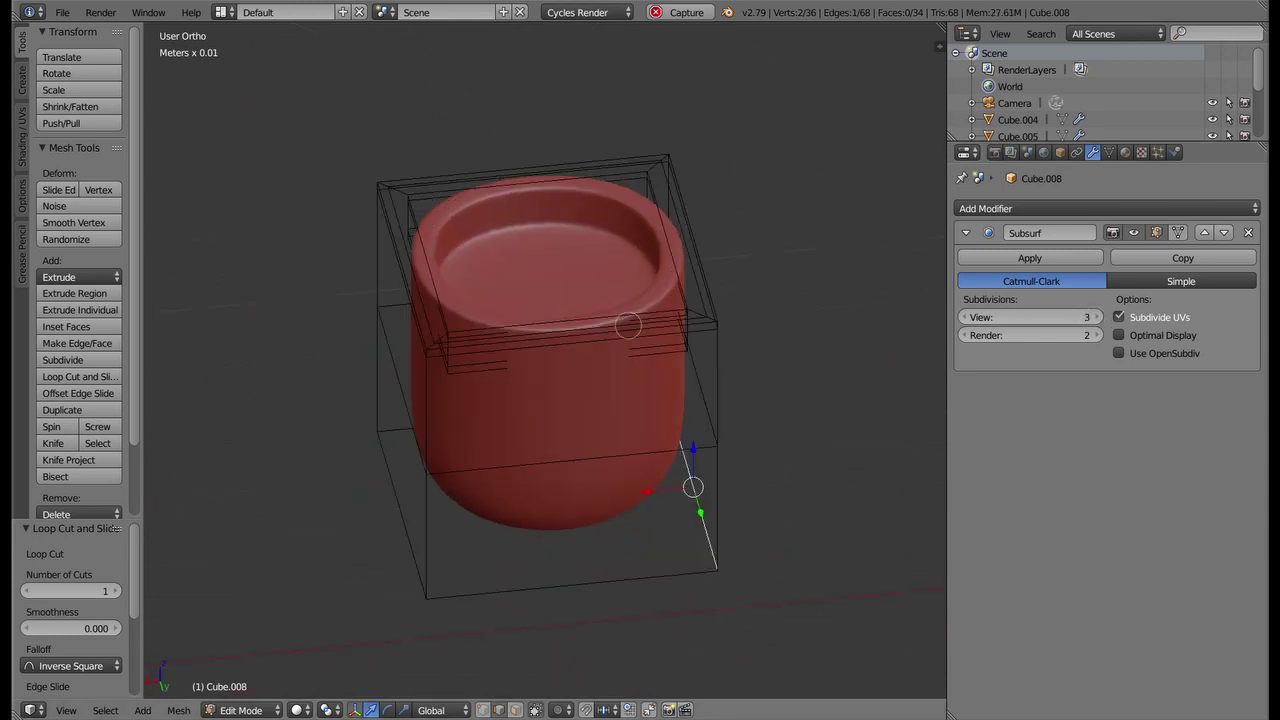
middle_click_drag(628, 325, 743, 316)
left_click(1157, 232)
mouse_move(594, 215)
middle_mouse_down()
mouse_move(471, 222)
mouse_move(521, 155)
middle_mouse_up()
scroll(490, 224, "up", 2)
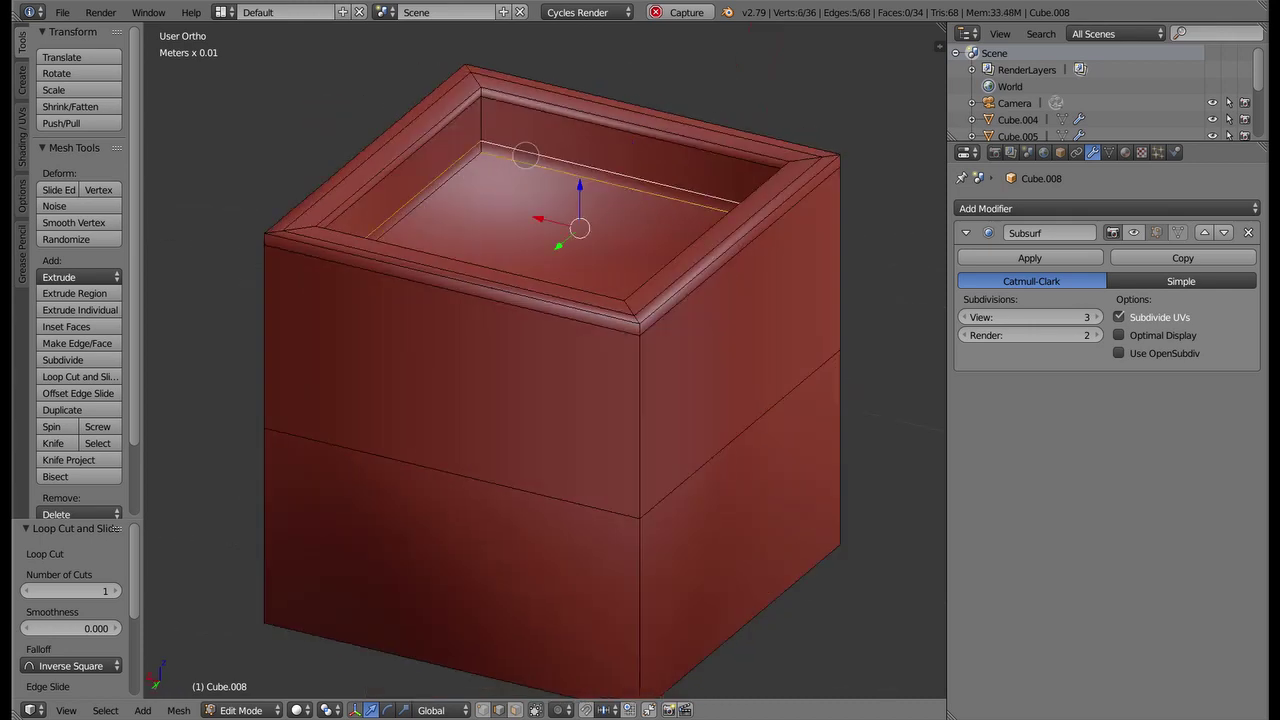
Dissolve the edge loop near the cup's inner floor
key("x")
left_click(530, 157)
key("x")
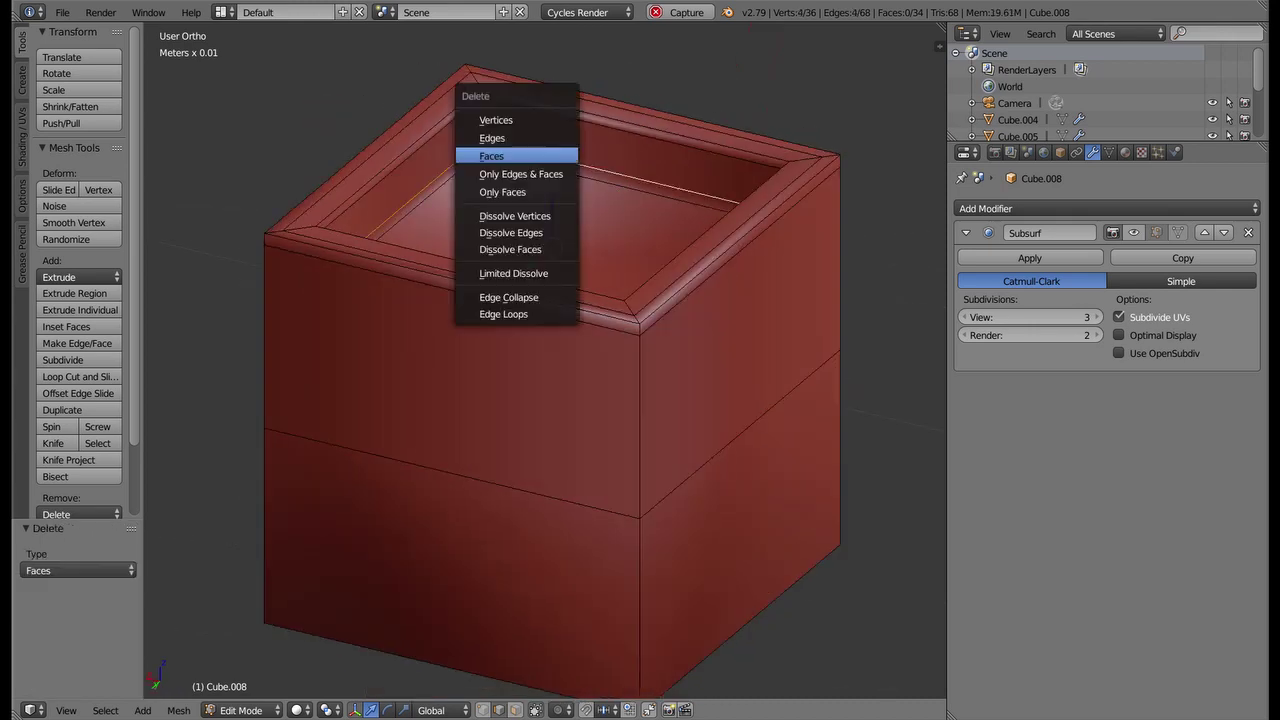
right_click(554, 158, "alt")
key("x")
left_click(560, 230)
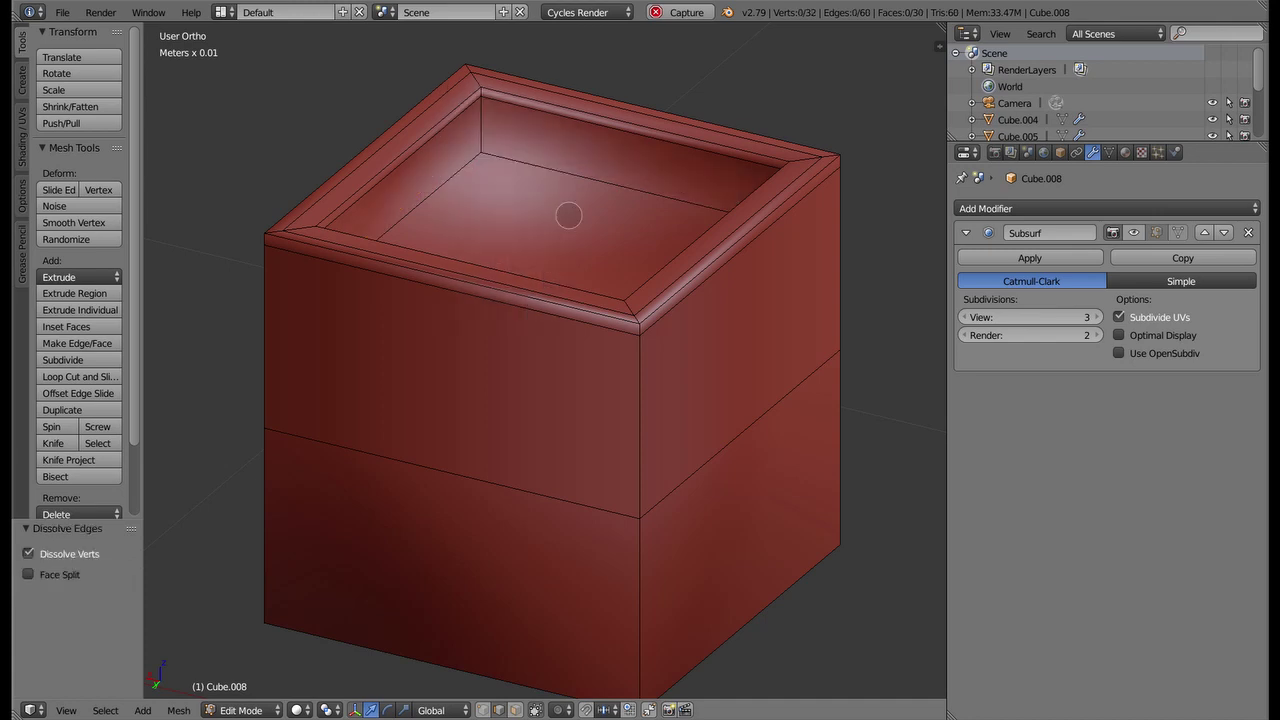
Check the cup from the side and top with the smoothed edit preview on
middle_click_drag(568, 215, 466, 147)
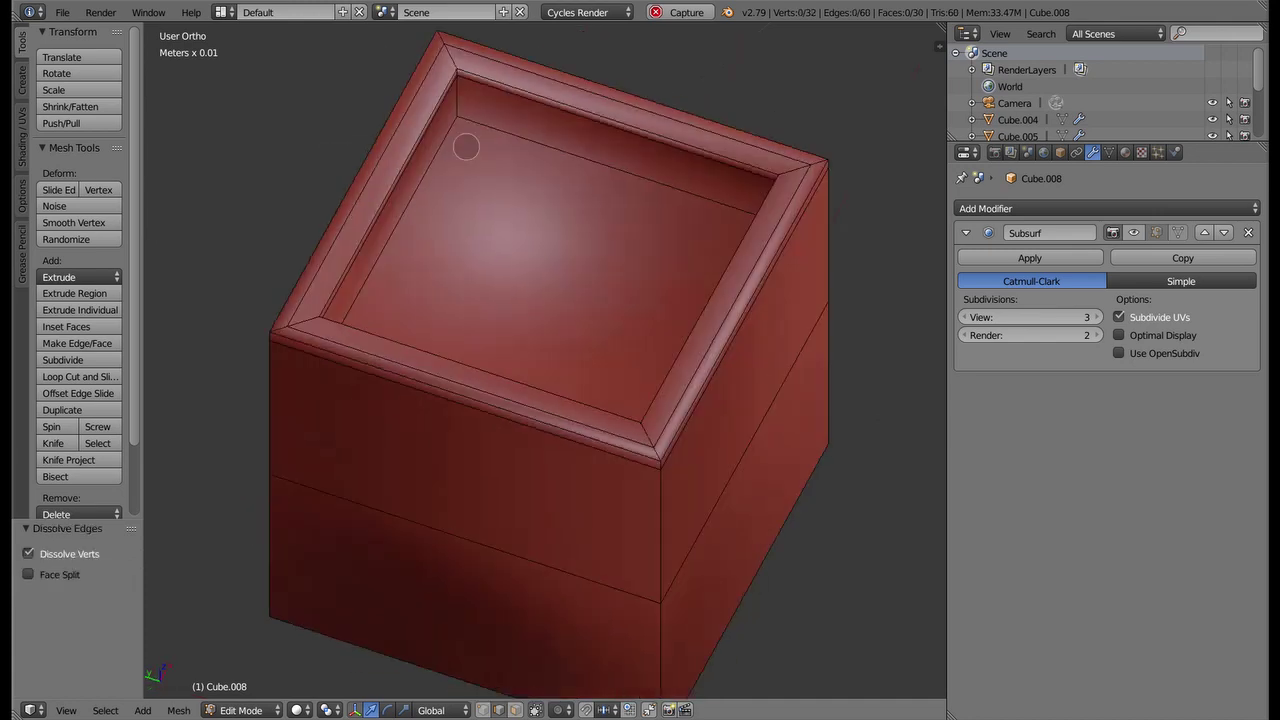
left_click(1156, 232)
middle_click_drag(677, 237, 426, 178)
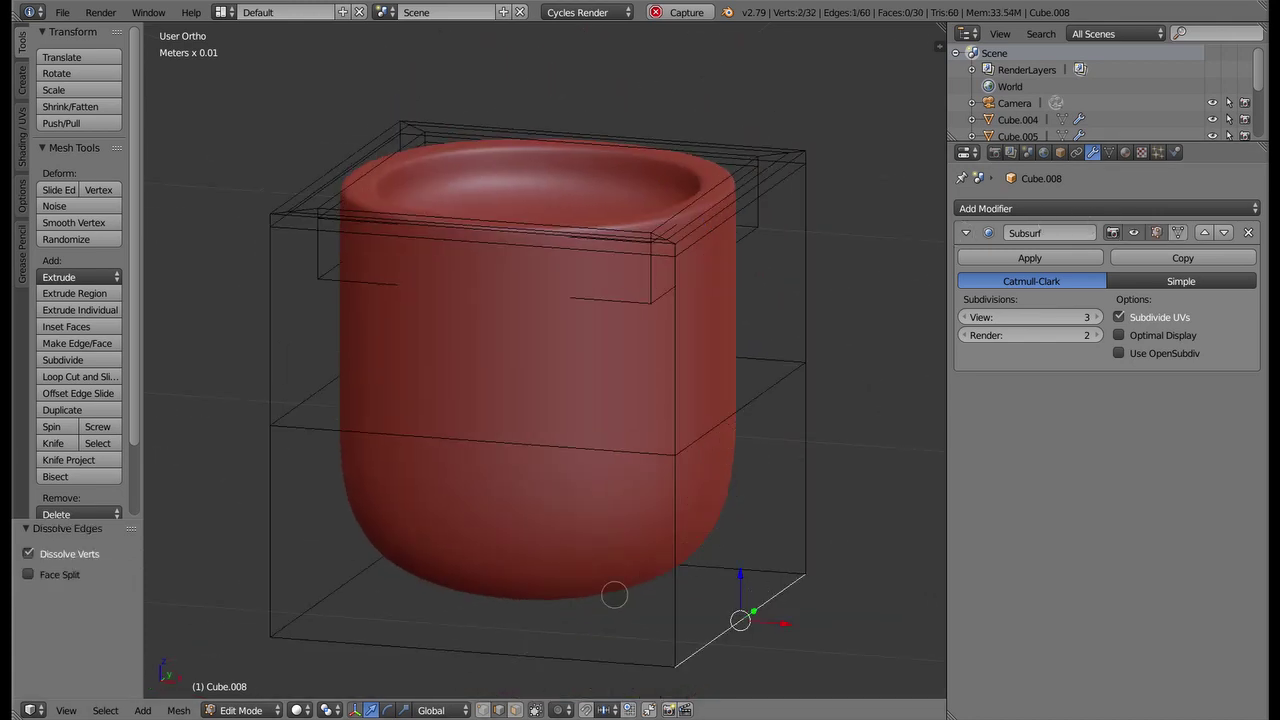
middle_click_drag(680, 356, 607, 148)
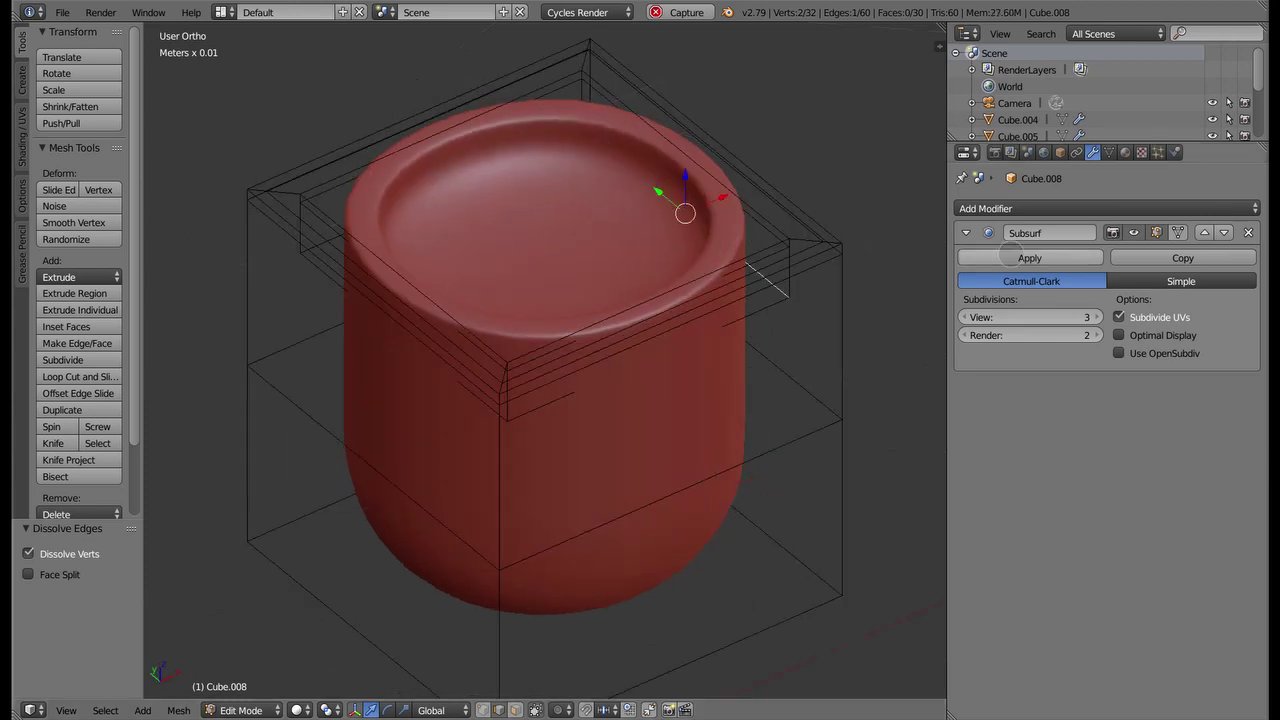
left_click(1156, 232)
left_click(1156, 232)
Zoom out and return the cup to Object Mode
mouse_move(640, 351)
middle_mouse_down()
mouse_move(448, 308)
mouse_move(254, 366)
mouse_move(447, 446)
middle_mouse_up()
scroll(650, 402, "down", 3)
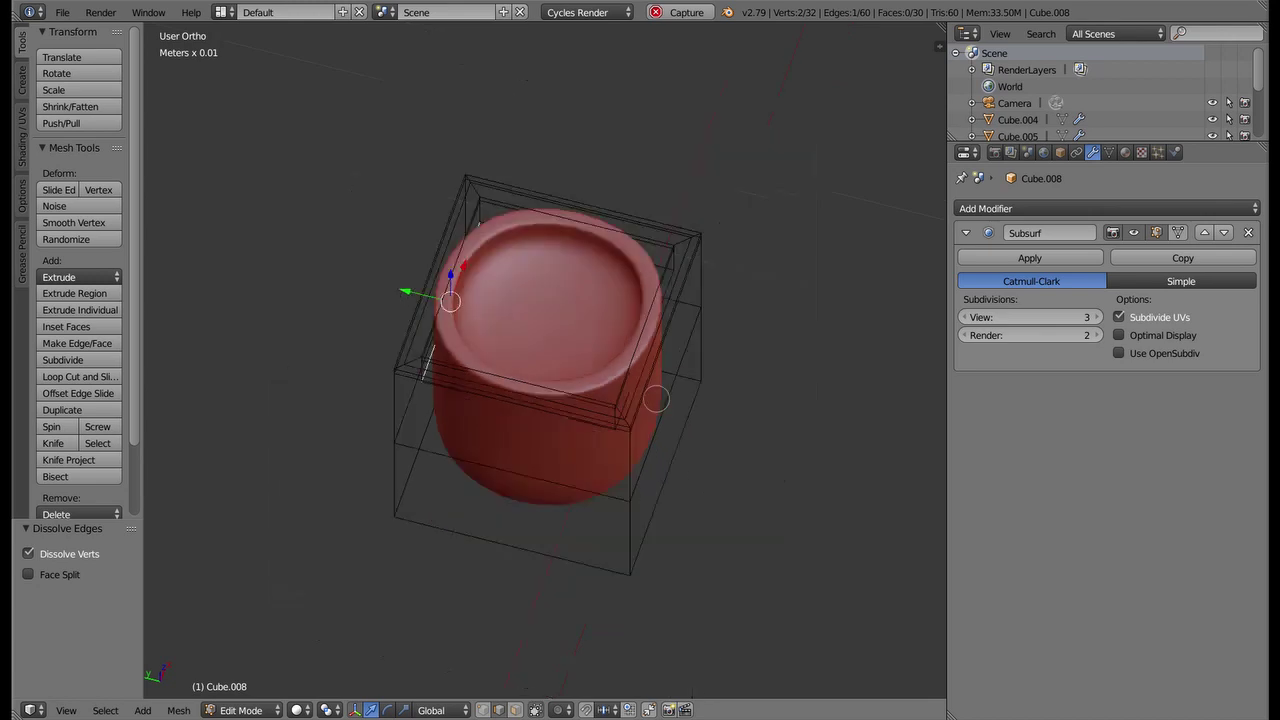
scroll(650, 402, "down", 1)
key("Tab")
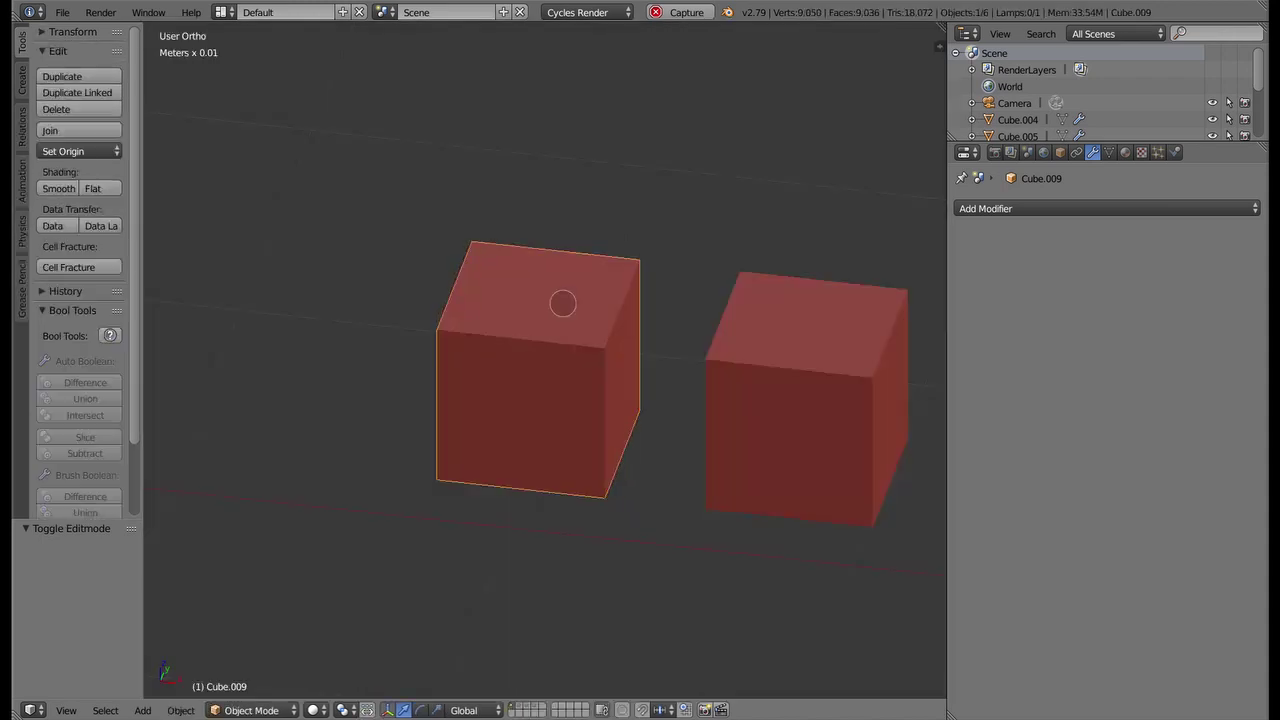
Send the other cube to another layer and enter Edit Mode on the remaining cube
key("m")
left_click(741, 481)
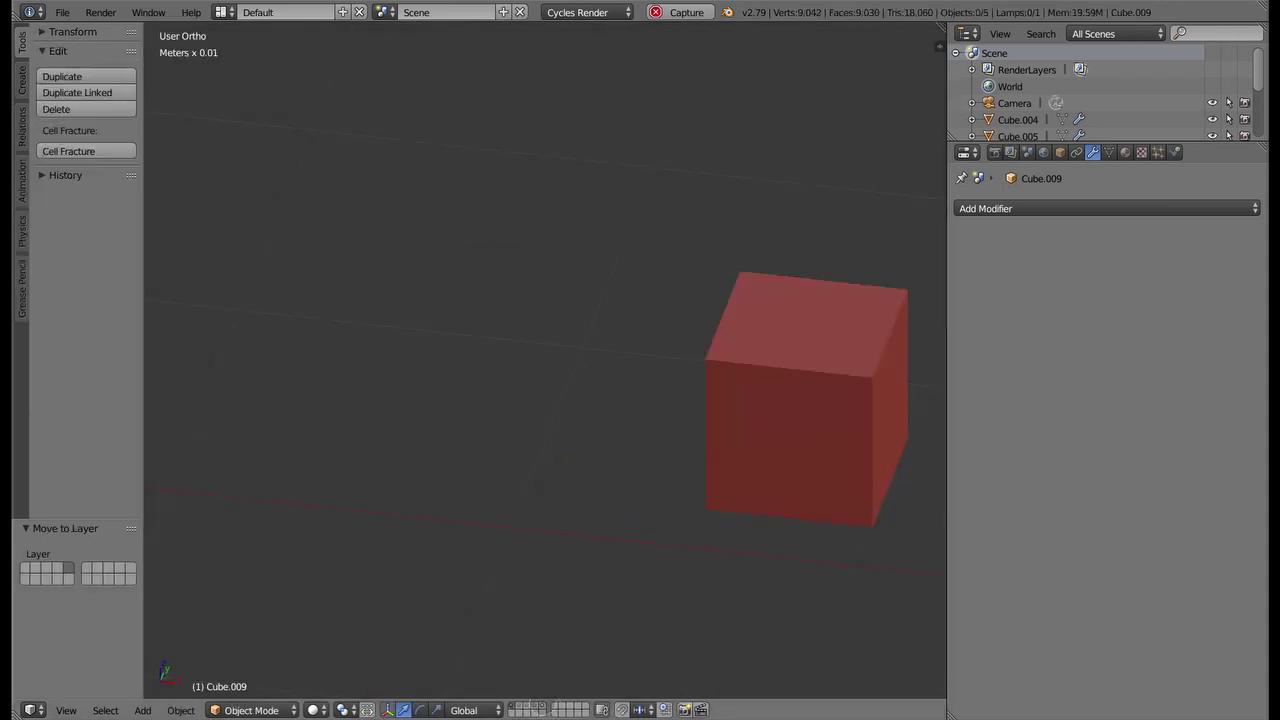
key("Tab")
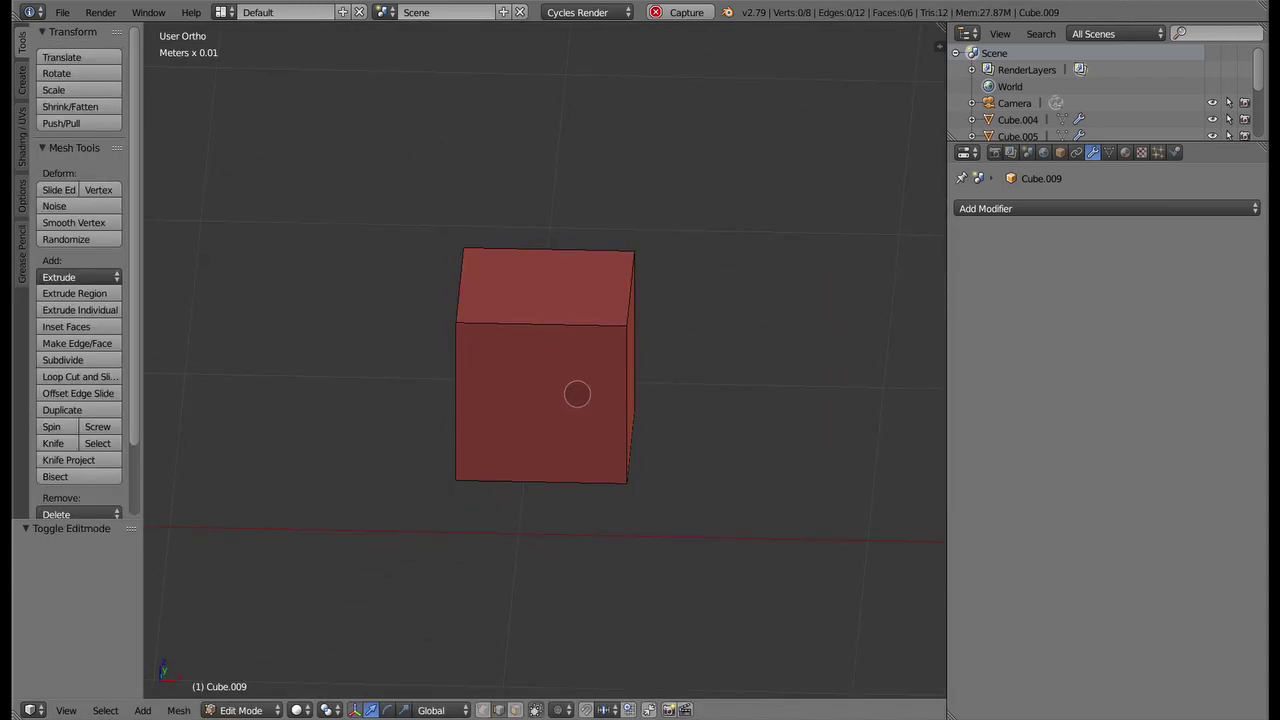
key("a")
Lower the cube's top face to flatten it into a thin slab
right_click(566, 287)
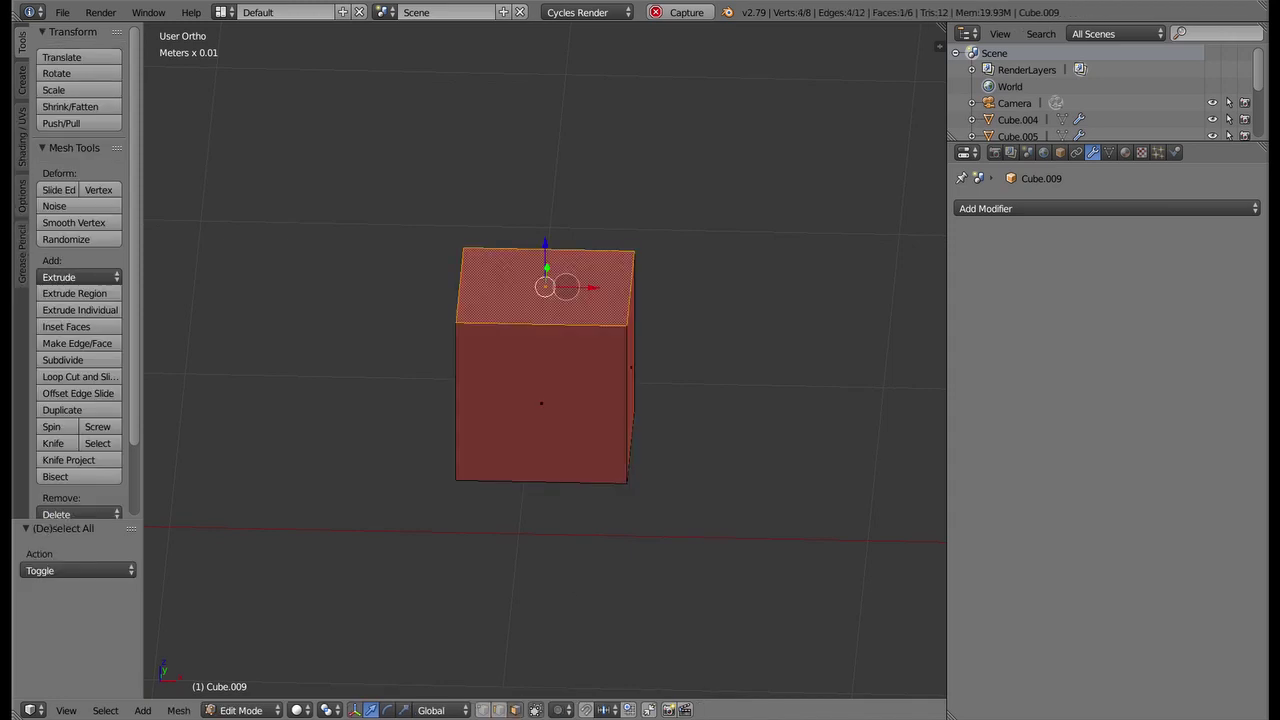
middle_click_drag(548, 250, 571, 251)
left_click_drag(571, 251, 577, 388)
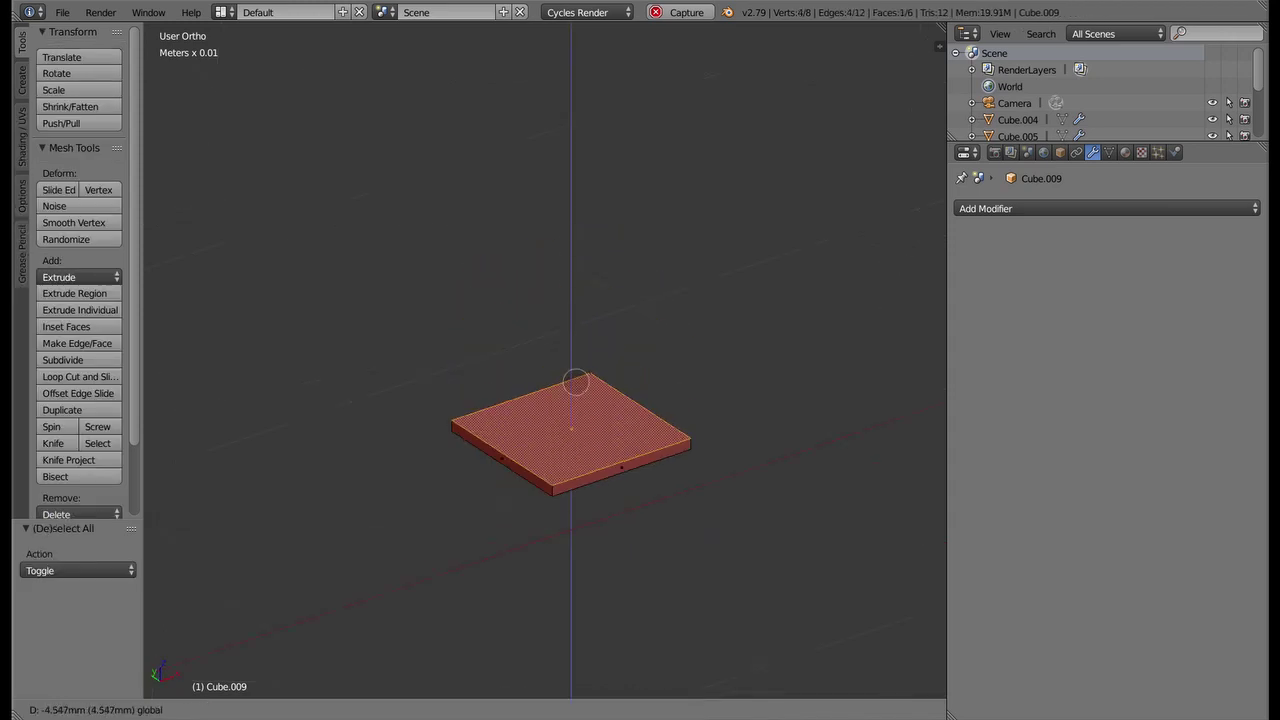
mouse_move(577, 388)
middle_mouse_down()
mouse_move(614, 446)
mouse_move(646, 191)
mouse_move(554, 341)
middle_mouse_up()
scroll(637, 443, "up", 1)
Cut a centred edge loop across the slab and raise it into a ridge
left_click(536, 348)
right_click(528, 360)
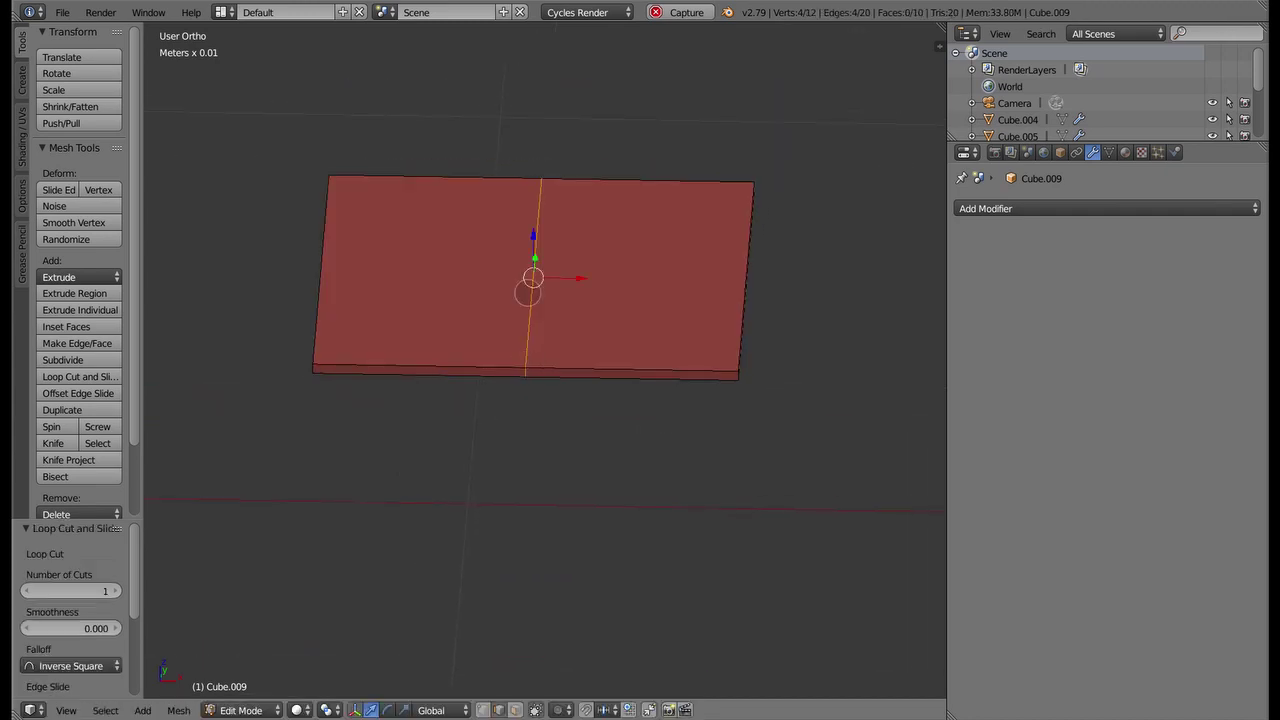
middle_click_drag(528, 293, 615, 254)
left_click_drag(527, 240, 523, 191)
mouse_move(523, 191)
middle_mouse_down()
mouse_move(700, 280)
mouse_move(380, 257)
mouse_move(913, 257)
mouse_move(540, 275)
mouse_move(671, 291)
mouse_move(671, 240)
mouse_move(543, 237)
mouse_move(378, 256)
mouse_move(191, 320)
middle_mouse_up()
Add a Subdivision Surface modifier to the slab
left_click(1060, 208)
left_click(950, 462)
key("Tab")
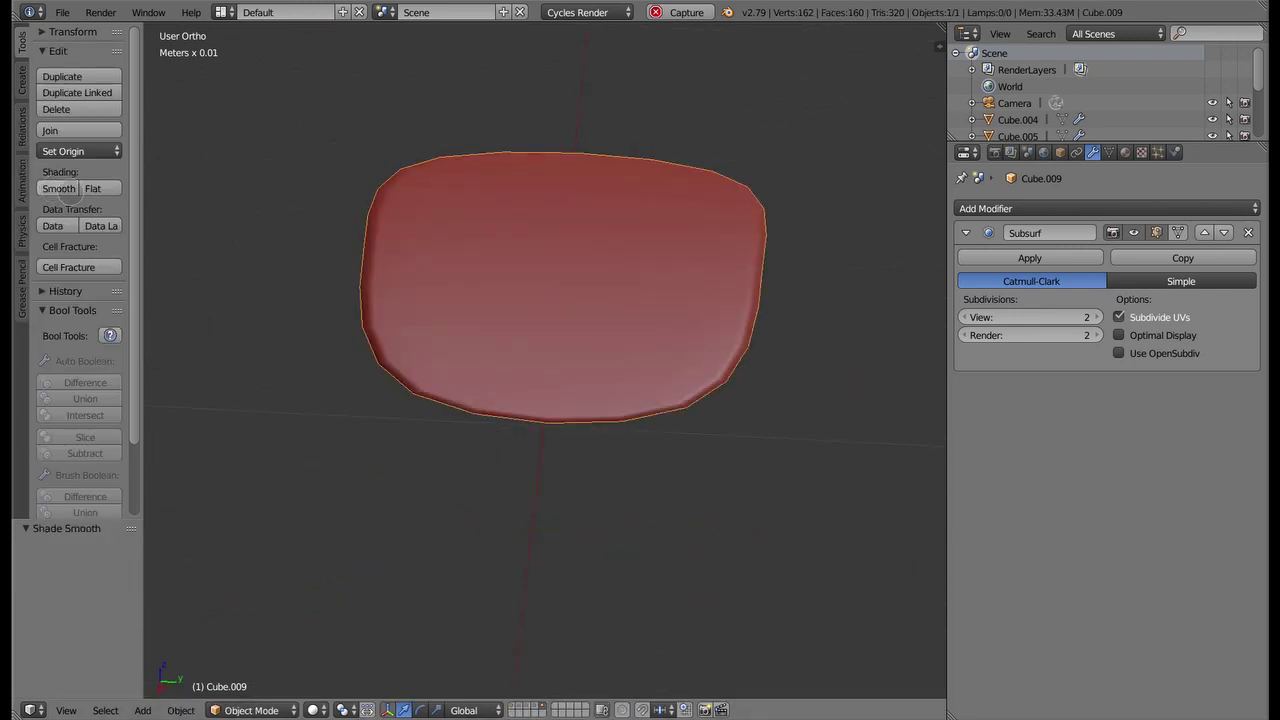
Raise the slab's viewport subdivision level to 3 and re-enter Edit Mode
mouse_move(500, 328)
middle_mouse_down()
mouse_move(663, 280)
mouse_move(403, 357)
mouse_move(430, 390)
mouse_move(791, 389)
mouse_move(597, 323)
mouse_move(406, 400)
mouse_move(600, 350)
middle_mouse_up()
key("ctrl+3")
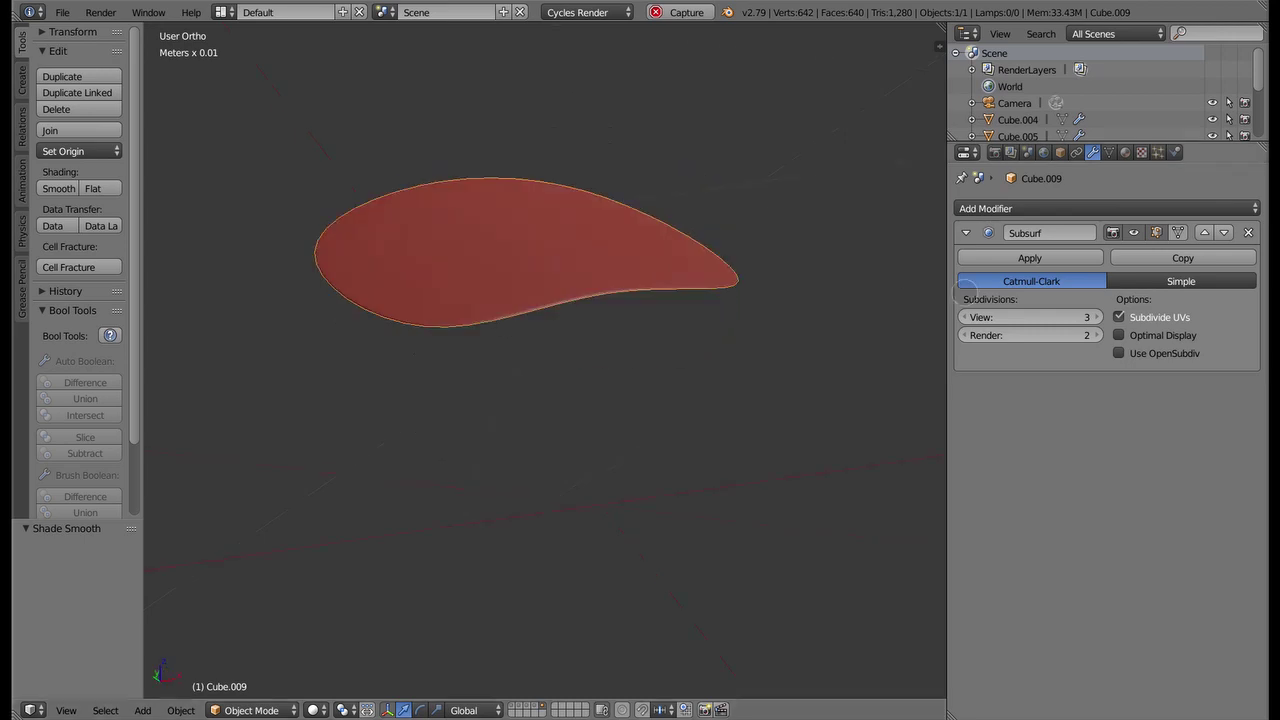
middle_click_drag(520, 400, 603, 374)
key("Tab")
mouse_move(623, 331)
middle_mouse_down()
mouse_move(717, 289)
mouse_move(736, 230)
mouse_move(640, 268)
mouse_move(600, 330)
mouse_move(654, 403)
mouse_move(754, 318)
mouse_move(703, 391)
mouse_move(679, 347)
middle_mouse_up()
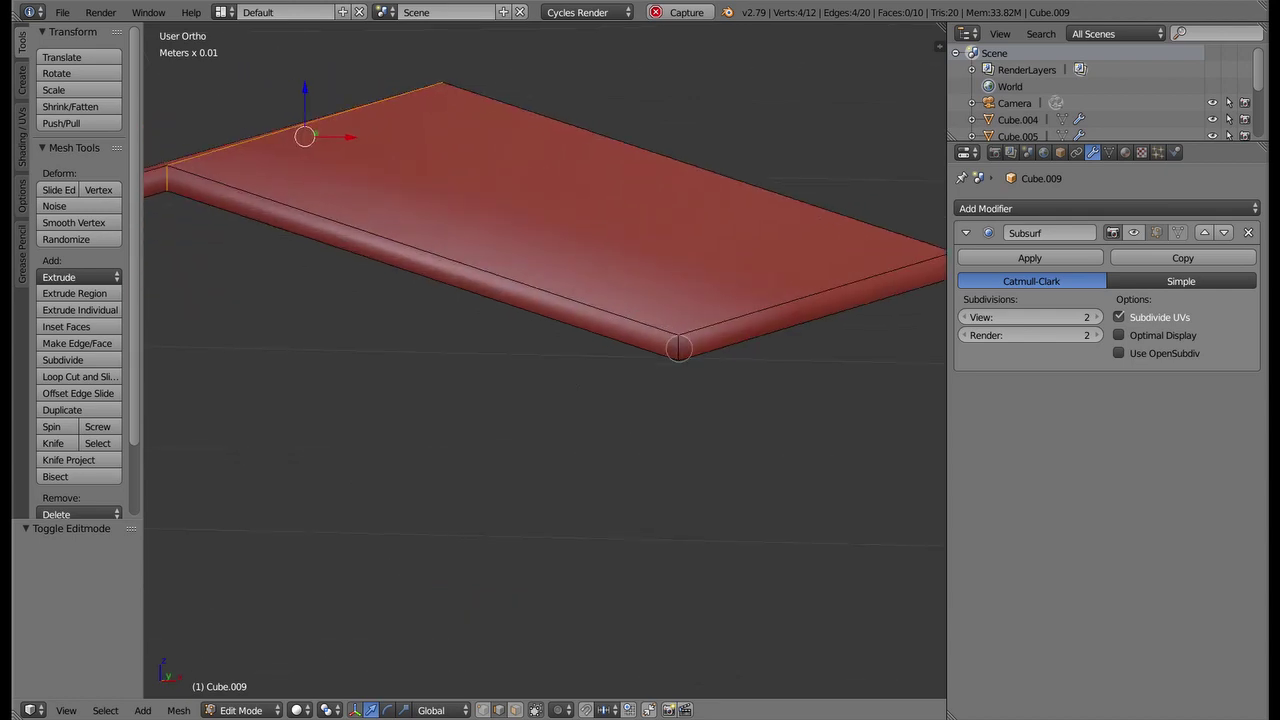
Add two loop cuts near the slab's edge and show the smoothed result
left_click(680, 342)
key("ctrl+r")
left_click(678, 357)
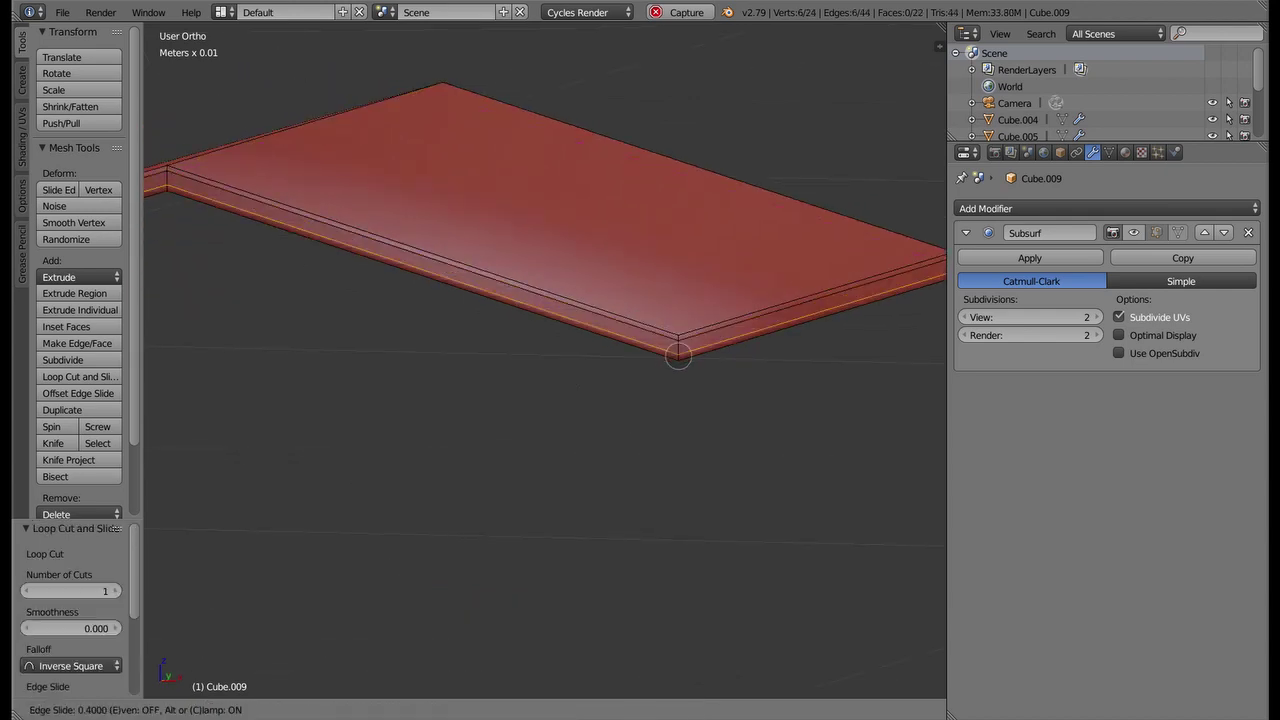
left_click(680, 357)
left_click(1157, 232)
Cut a new edge loop across the slab, then dissolve an unwanted loop
scroll(803, 314, "up", 2)
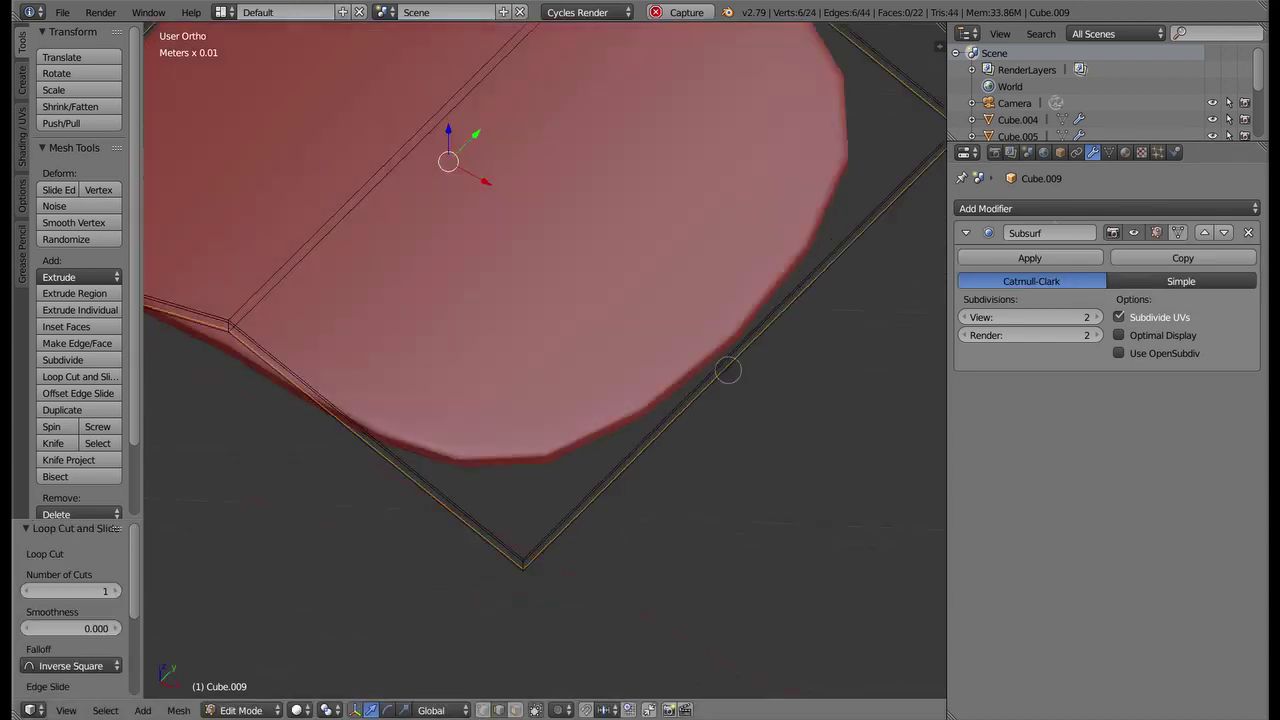
mouse_move(728, 371)
middle_mouse_down()
mouse_move(658, 298)
mouse_move(714, 334)
mouse_move(557, 366)
mouse_move(306, 366)
mouse_move(180, 311)
mouse_move(220, 413)
middle_mouse_up()
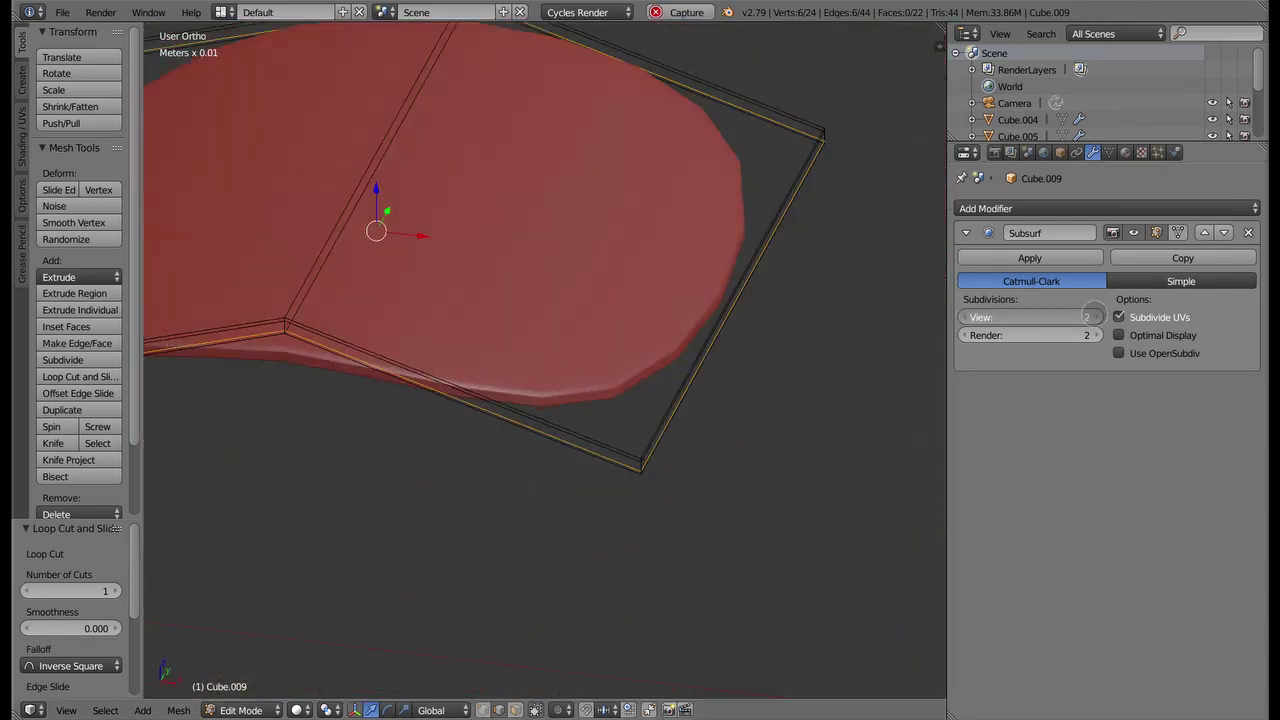
middle_click_drag(763, 341, 702, 356)
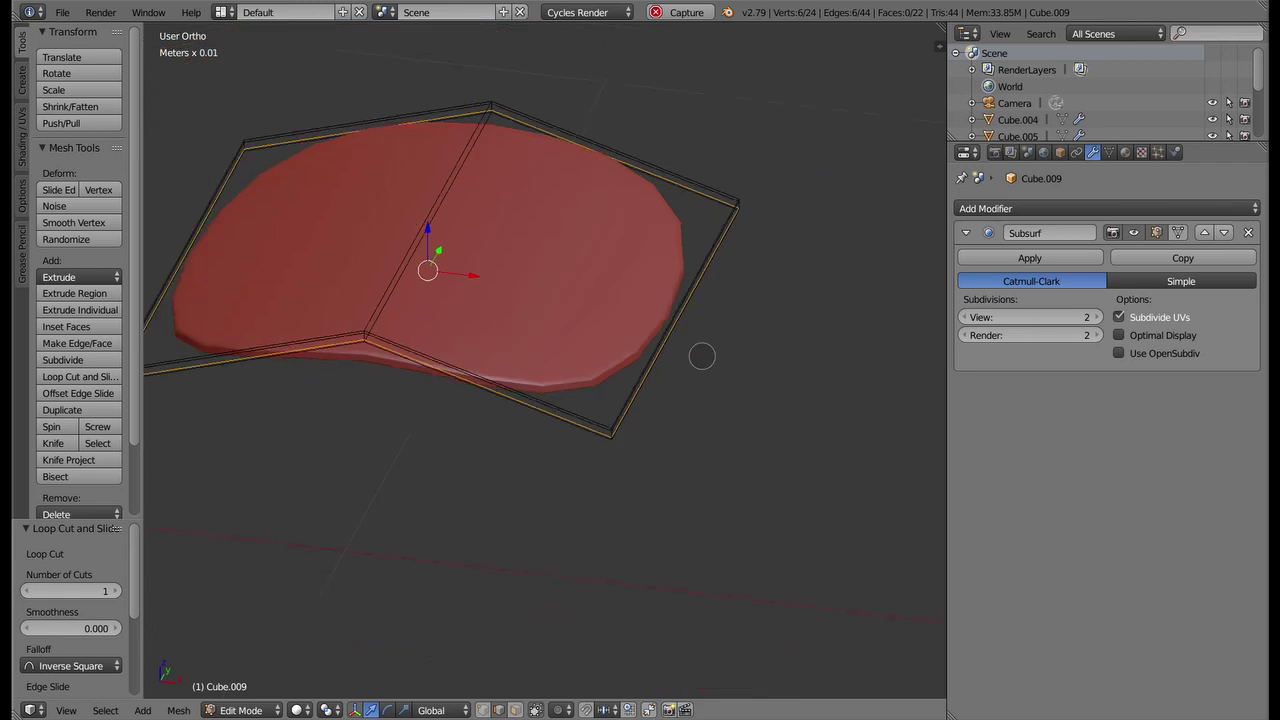
key("ctrl+r")
left_click(538, 254)
middle_click_drag(628, 274, 358, 335)
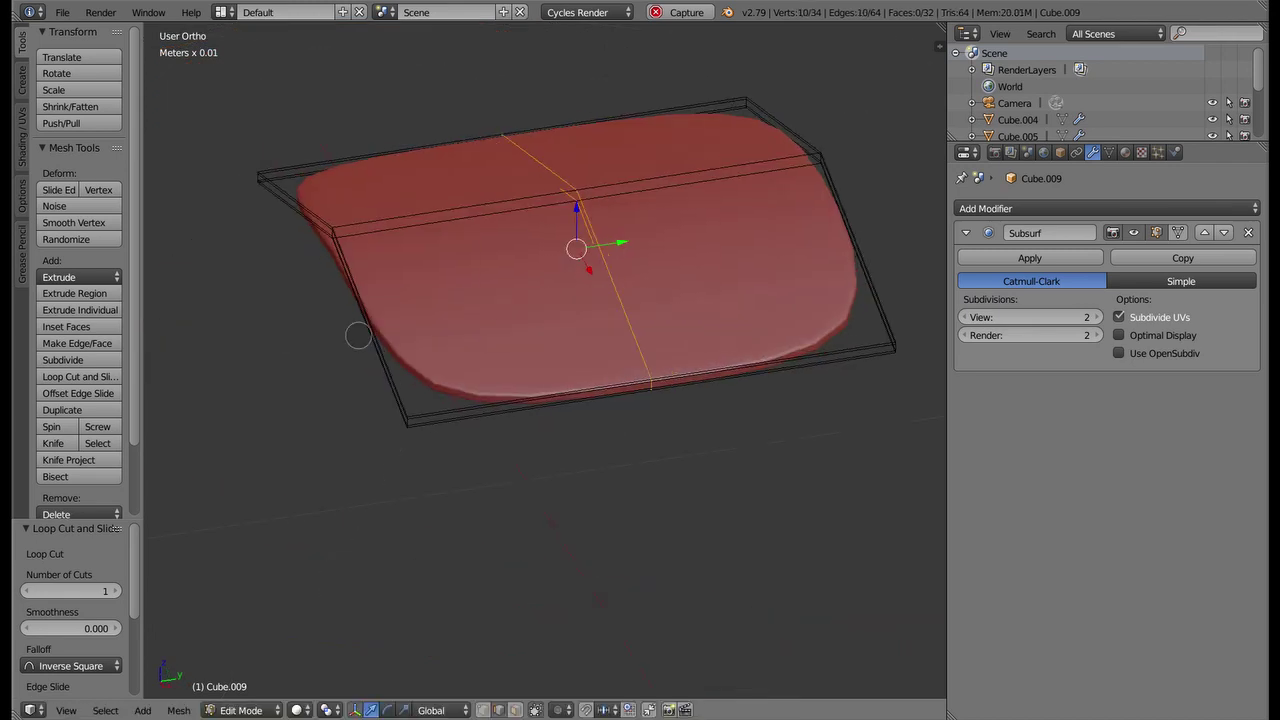
key("ctrl+x")
Add another loop cut and turn off the smoothed edit preview
mouse_move(654, 354)
middle_mouse_down()
mouse_move(691, 360)
mouse_move(595, 404)
middle_mouse_up()
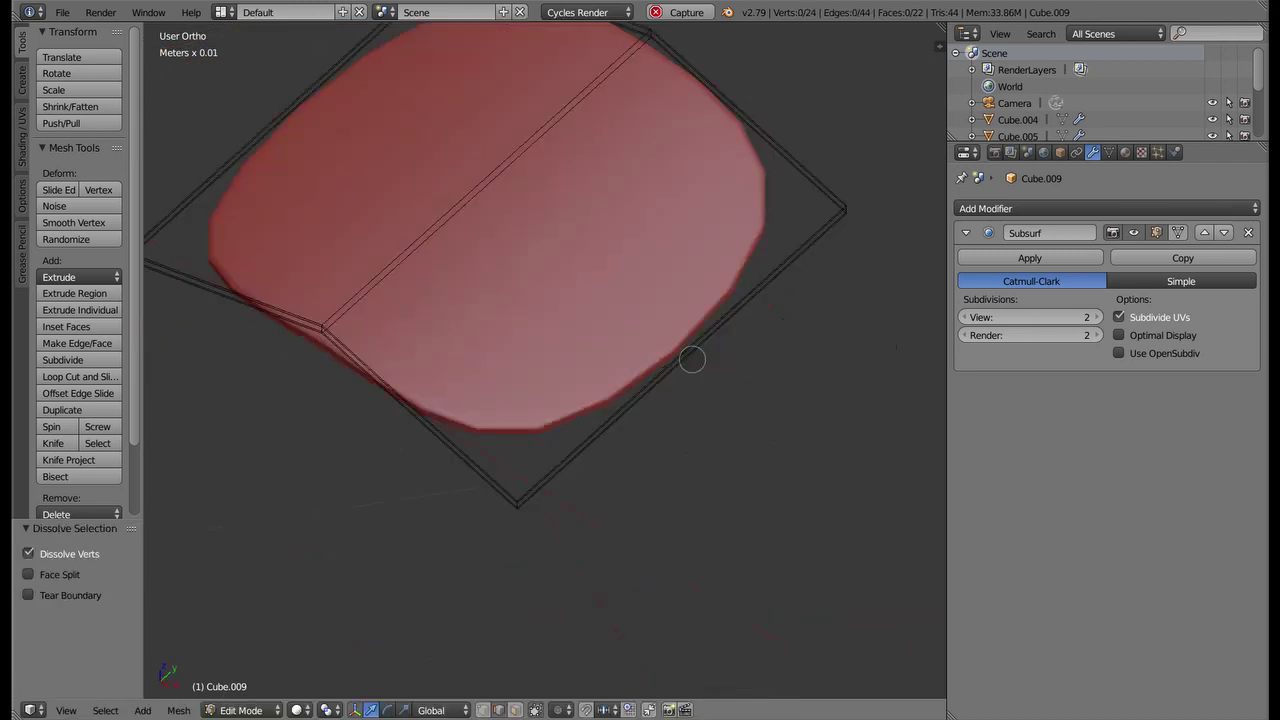
left_click(533, 162)
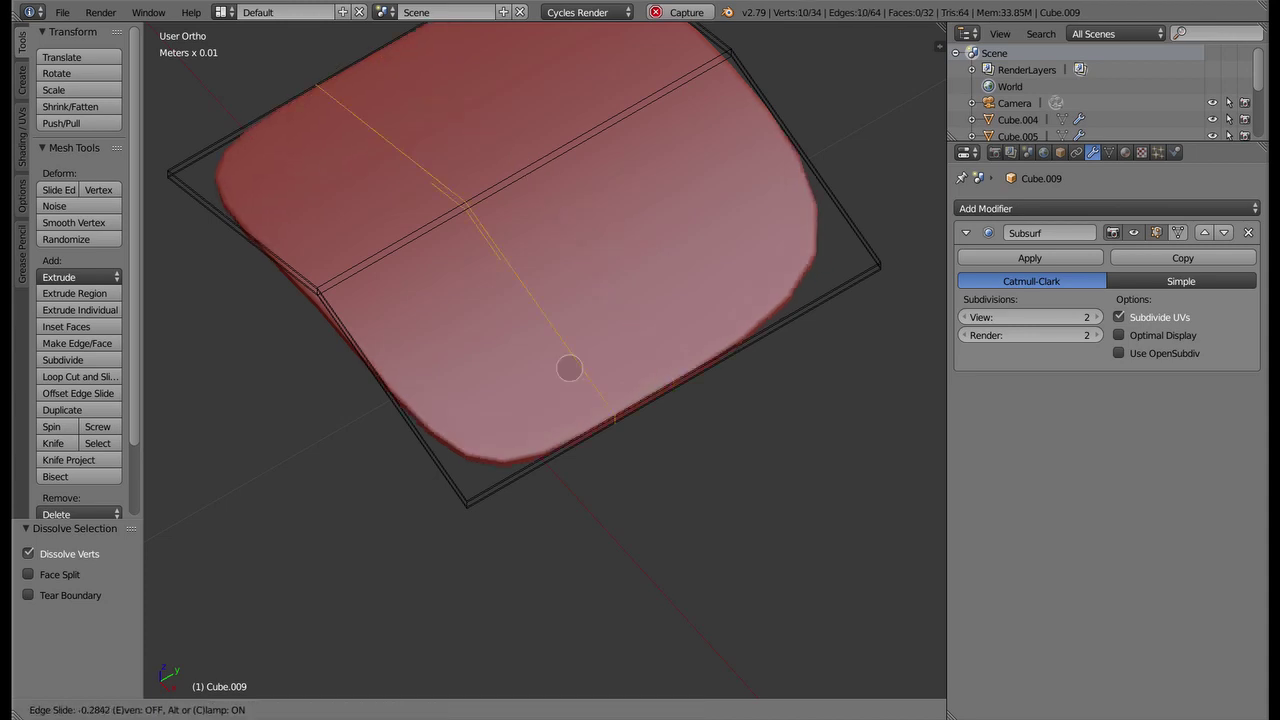
left_click(427, 451)
left_click(1134, 232)
mouse_move(763, 243)
middle_mouse_down()
mouse_move(740, 480)
mouse_move(623, 388)
mouse_move(534, 386)
mouse_move(384, 427)
mouse_move(626, 483)
middle_mouse_up()
Add loop cuts across the slab and across the right panel
key("ctrl+r")
left_click(720, 510)
left_click(757, 480)
scroll(534, 388, "up", 3)
scroll(646, 491, "up", 2)
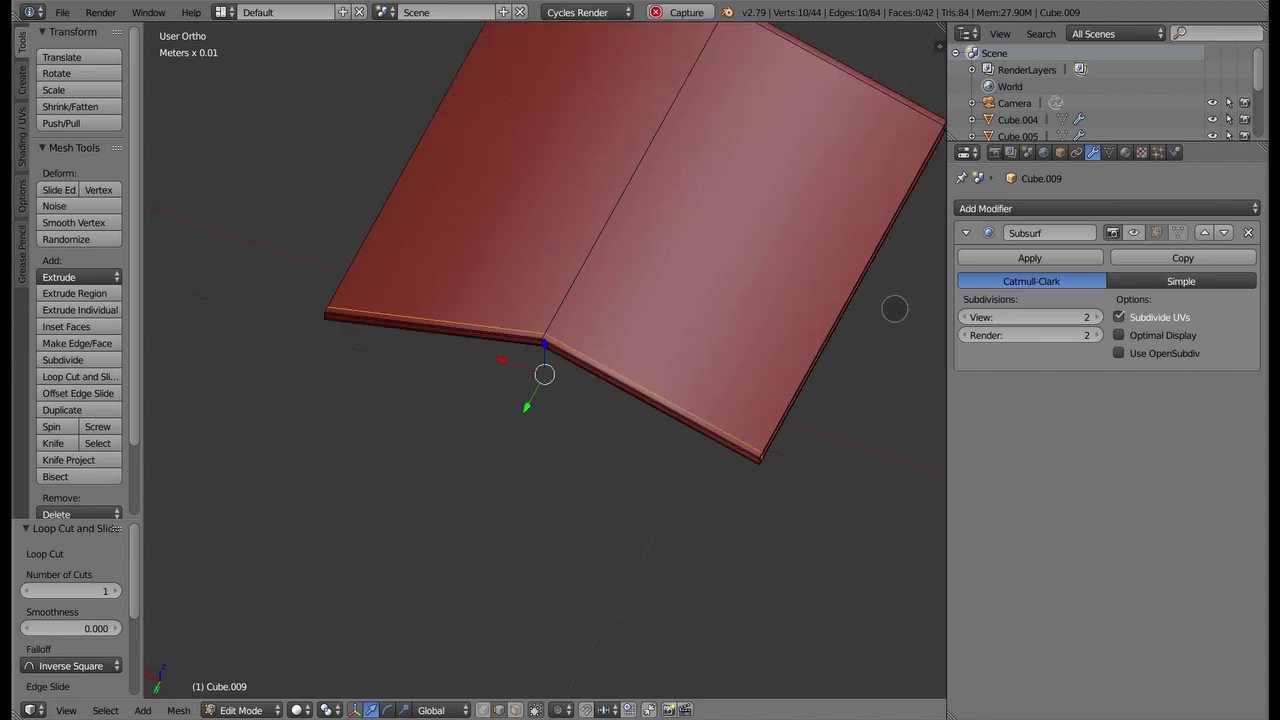
middle_click_drag(894, 308, 768, 366, "shift")
left_click(606, 348)
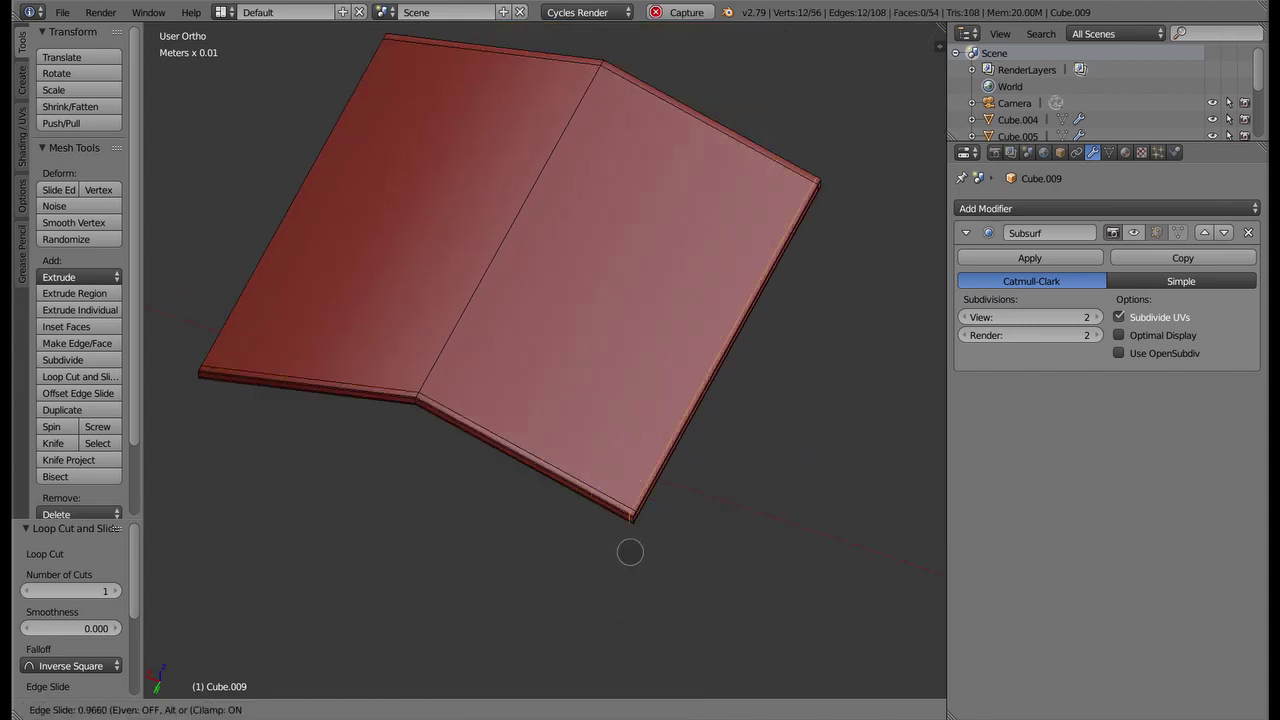
left_click(625, 545)
Add a loop cut near the slab's left edge and zoom in on its corner
key("ctrl+r")
left_click(300, 250)
left_click(929, 380)
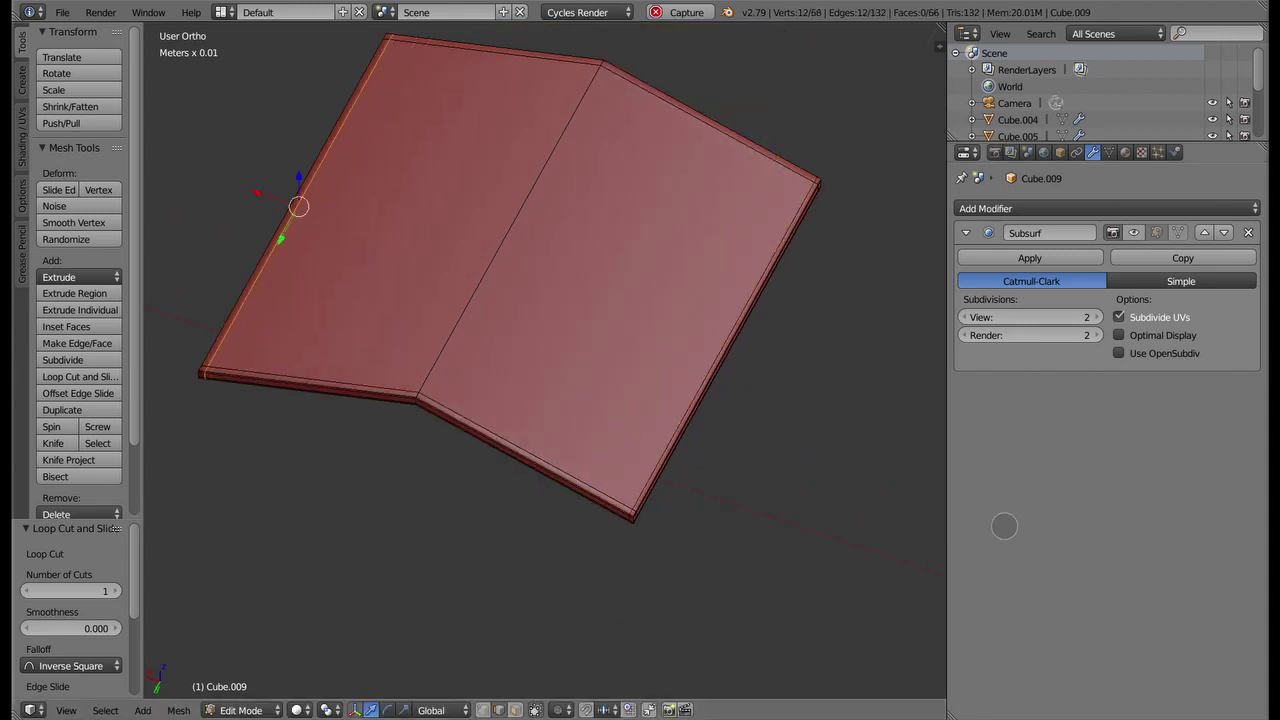
mouse_move(860, 470)
middle_mouse_down()
mouse_move(720, 423)
mouse_move(686, 256)
mouse_move(478, 315)
mouse_move(521, 359)
middle_mouse_up()
scroll(711, 434, "up", 2)
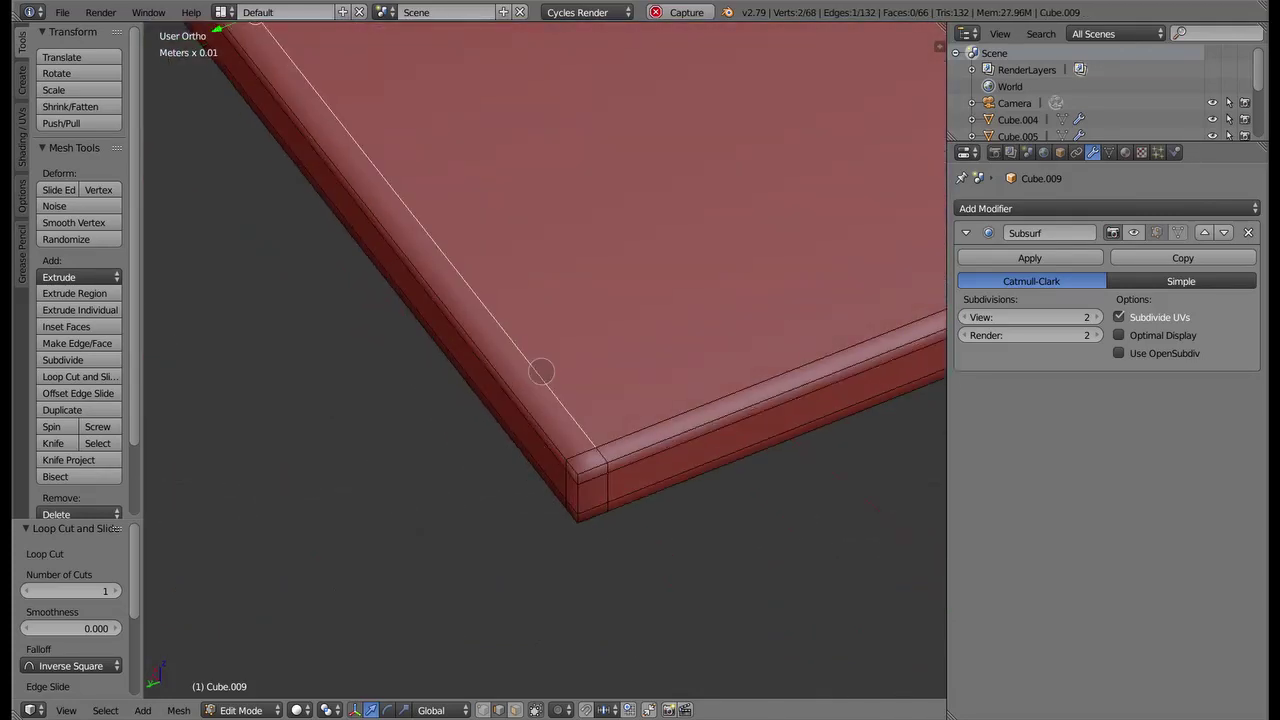
Slide the support loop toward the rim at factor 0.396, then zoom back out
left_click(147, 515)
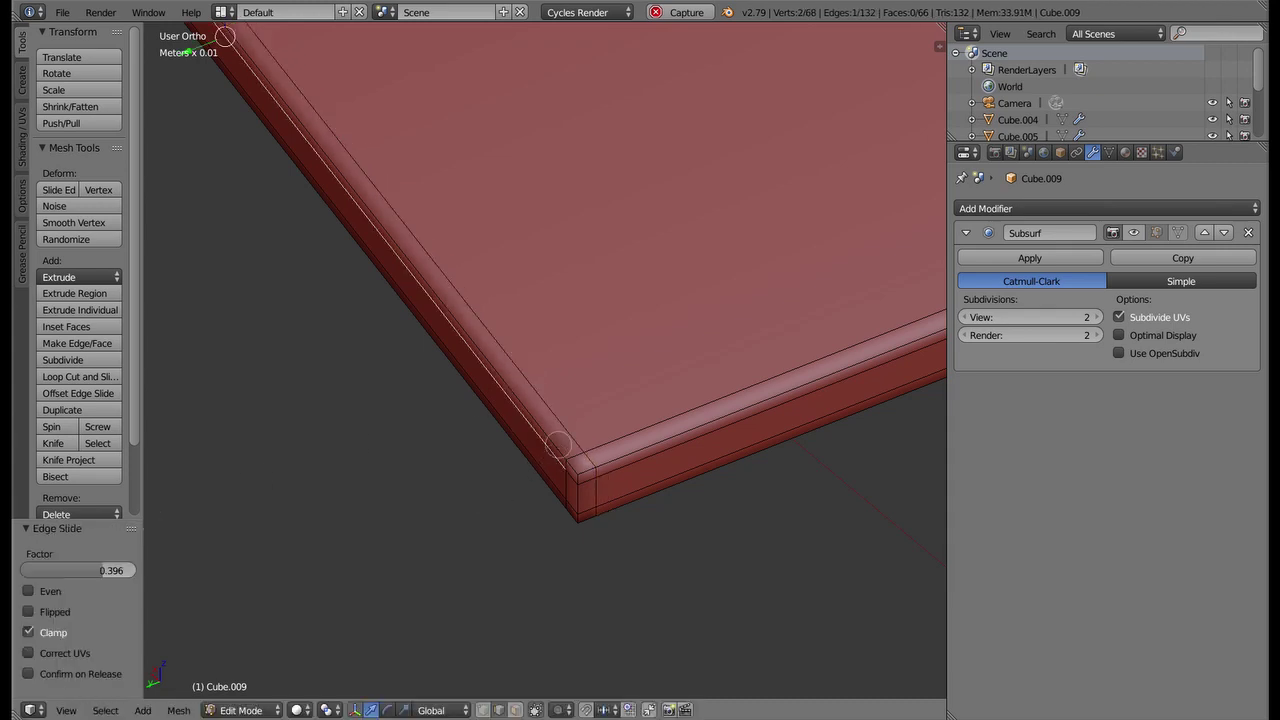
scroll(545, 370, "down", 4)
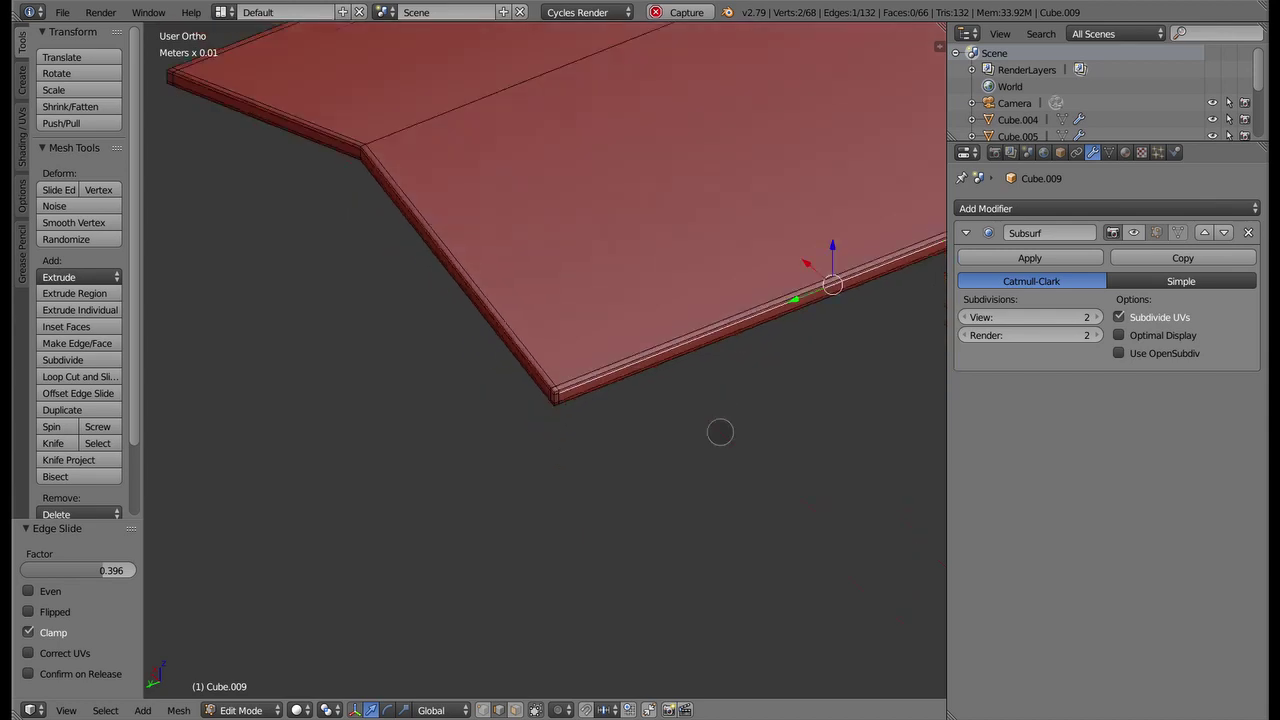
scroll(545, 370, "down", 3)
mouse_move(547, 358)
middle_mouse_down()
mouse_move(626, 297)
mouse_move(891, 294)
mouse_move(925, 240)
mouse_move(908, 323)
mouse_move(672, 408)
mouse_move(591, 389)
middle_mouse_up()
Move the centre ridge edge loop vertically along Z
right_click(515, 325, "alt")
middle_click_drag(515, 325, 543, 243)
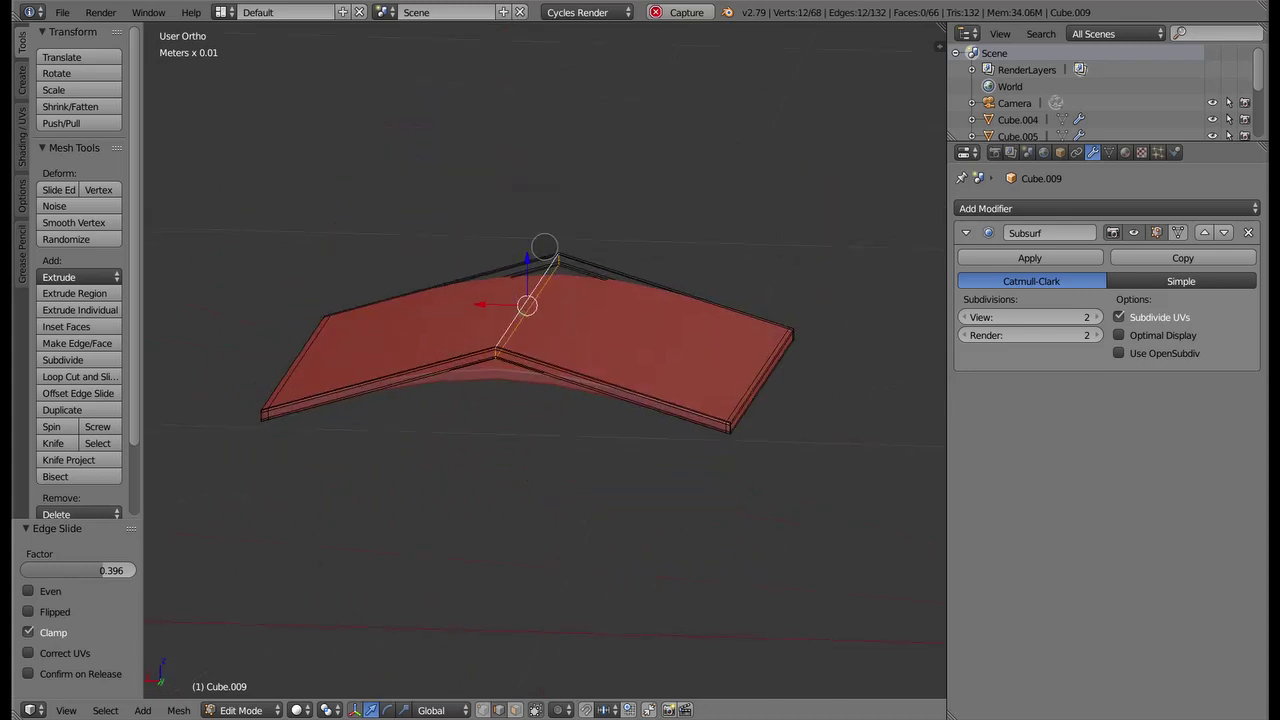
key("g")
key("z")
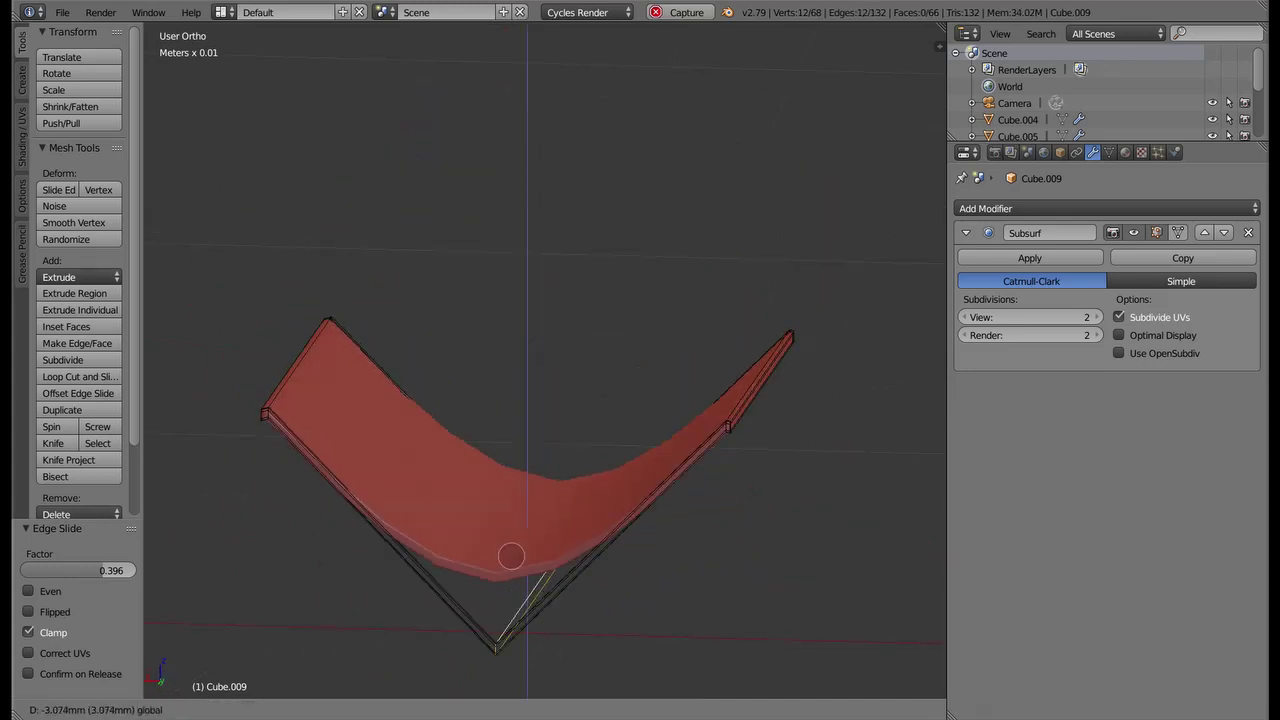
left_click(508, 257)
middle_click_drag(557, 229, 648, 339)
Add loop cuts across the right panel and near the sheet's left end
key("ctrl+r")
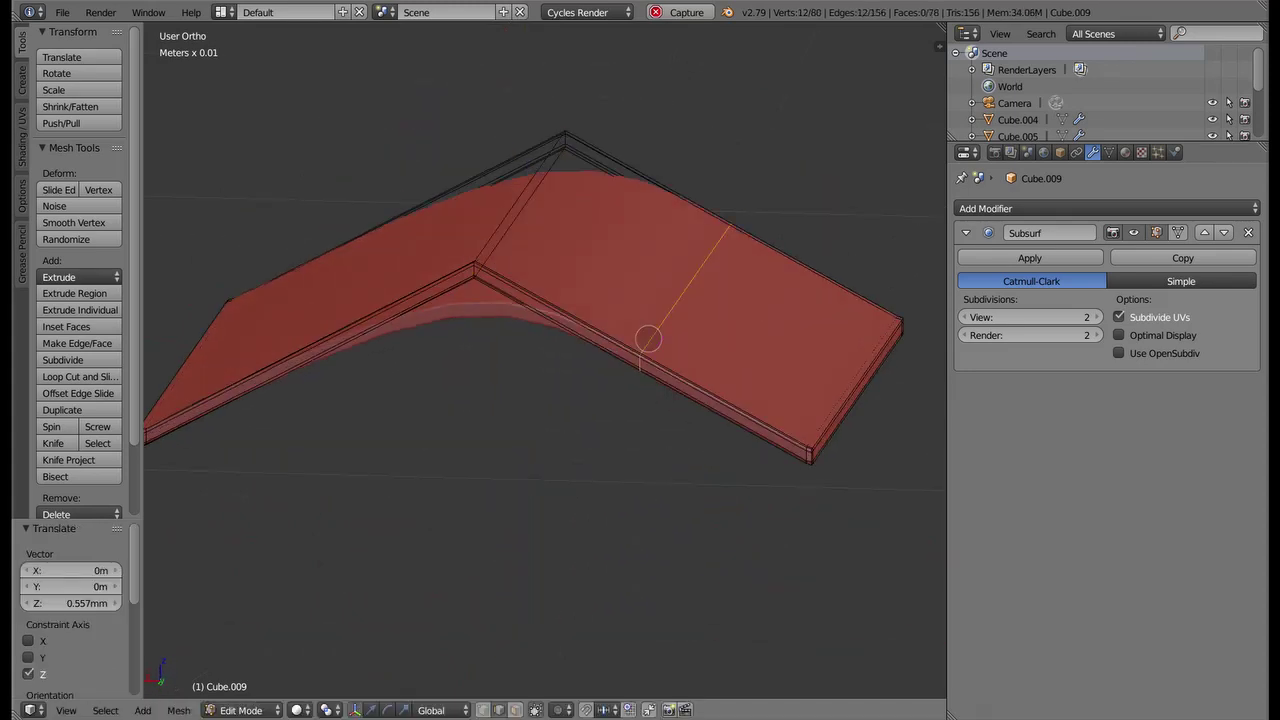
left_click(650, 338)
left_click(683, 357)
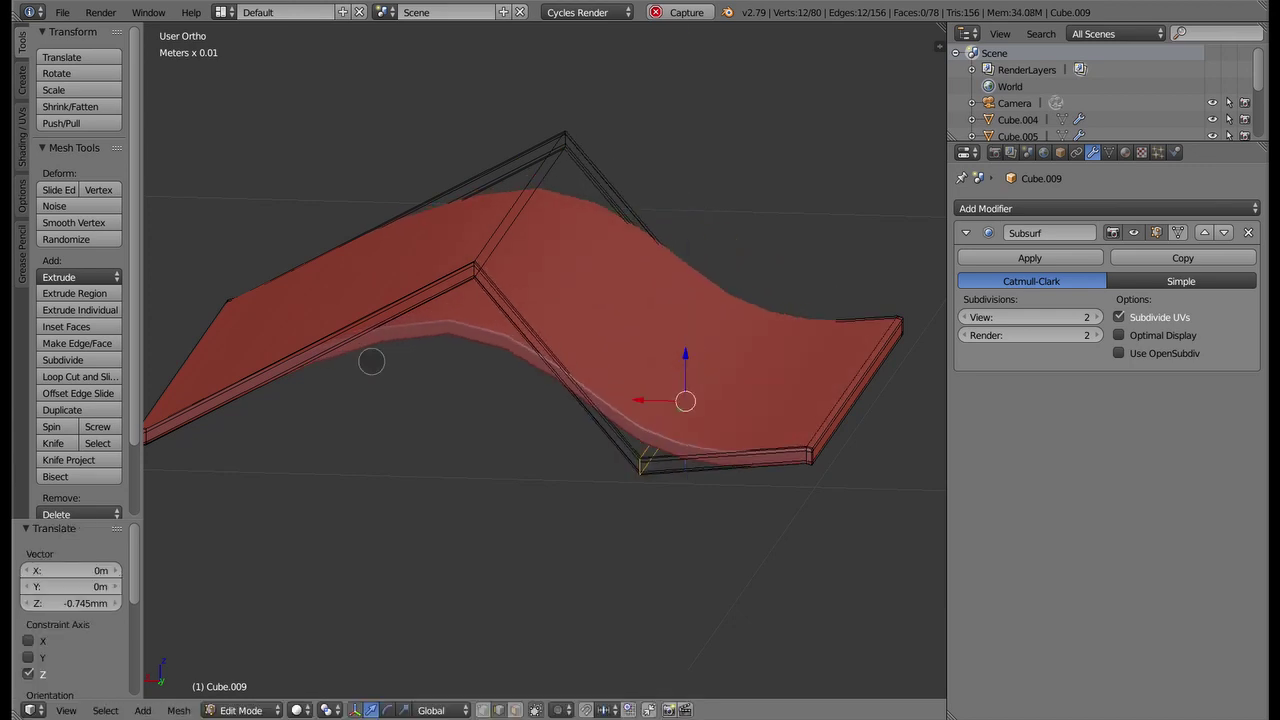
key("ctrl+r")
left_click(300, 340)
scroll(500, 380, "down", 3)
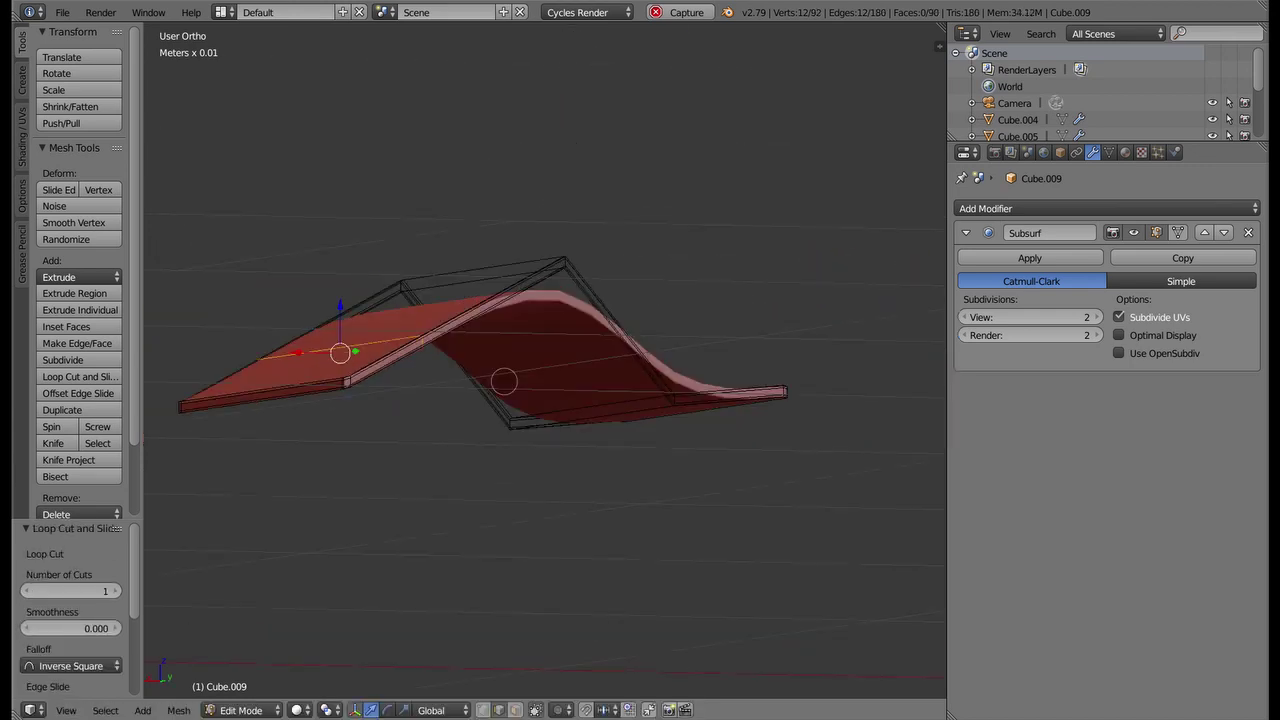
Move the selected edges along Z and cut another loop across the right panel
middle_click_drag(500, 380, 650, 420)
key("g")
key("z")
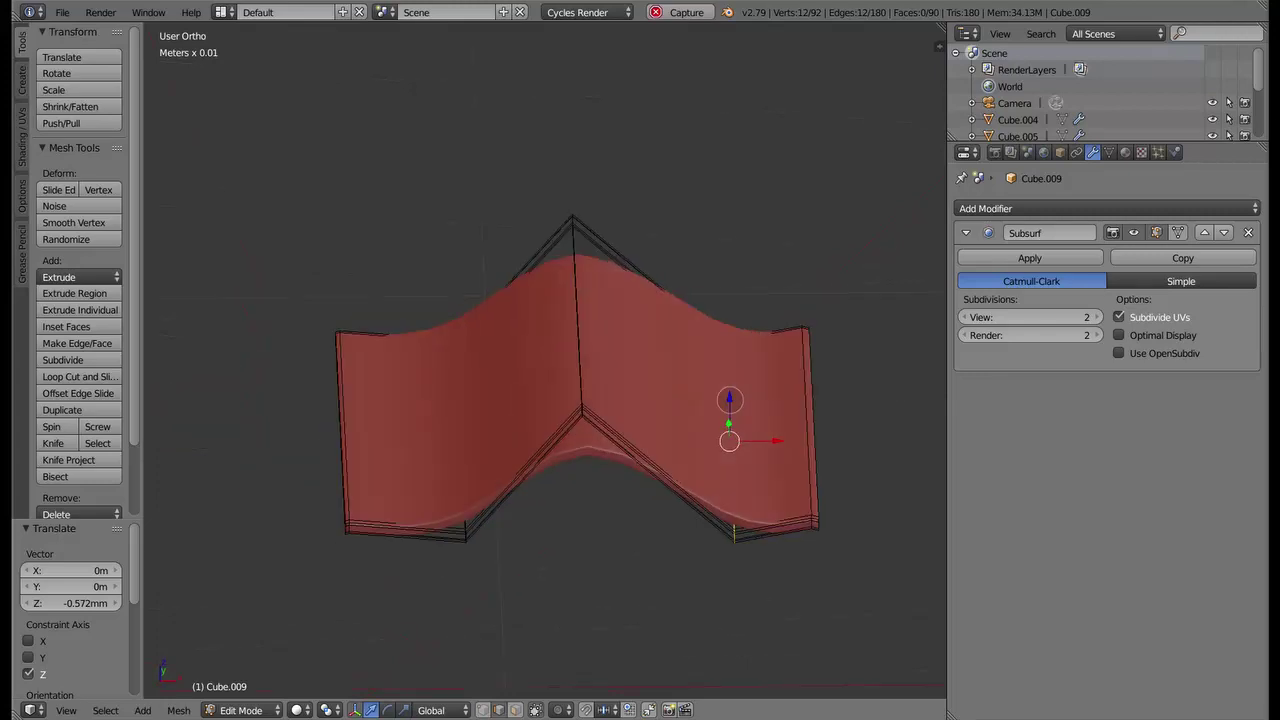
left_click(1137, 233)
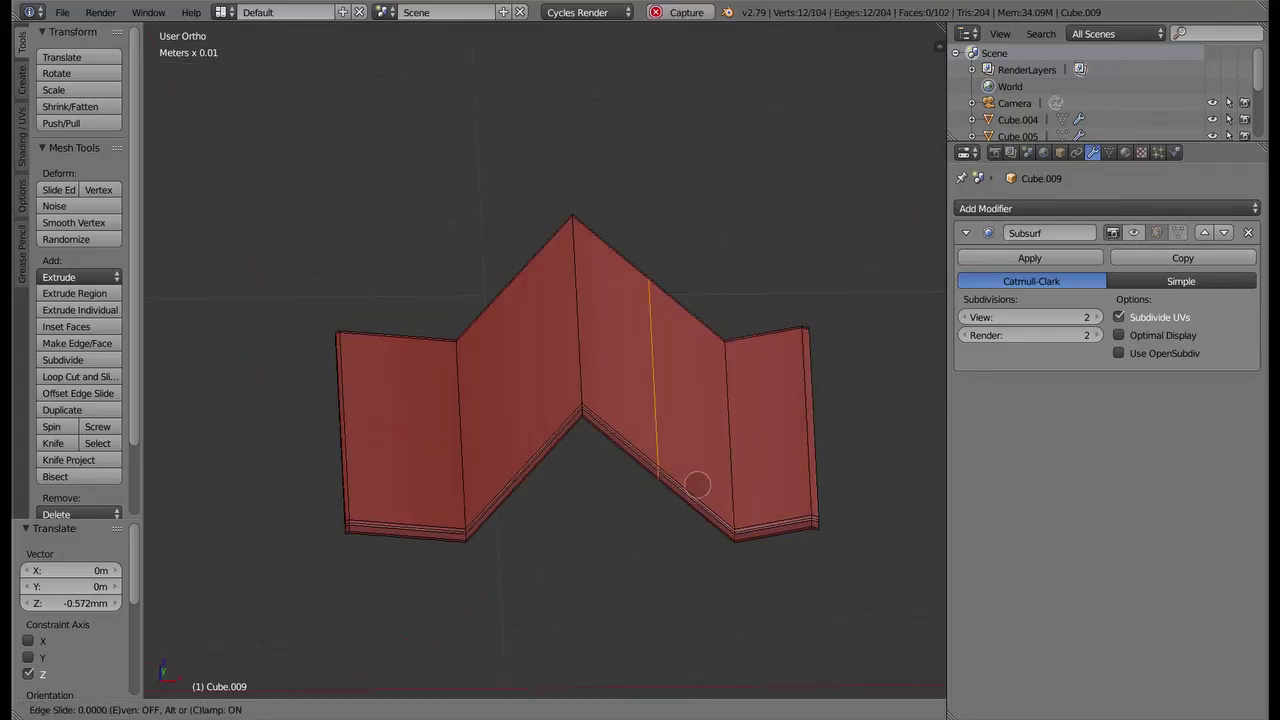
left_click(760, 548)
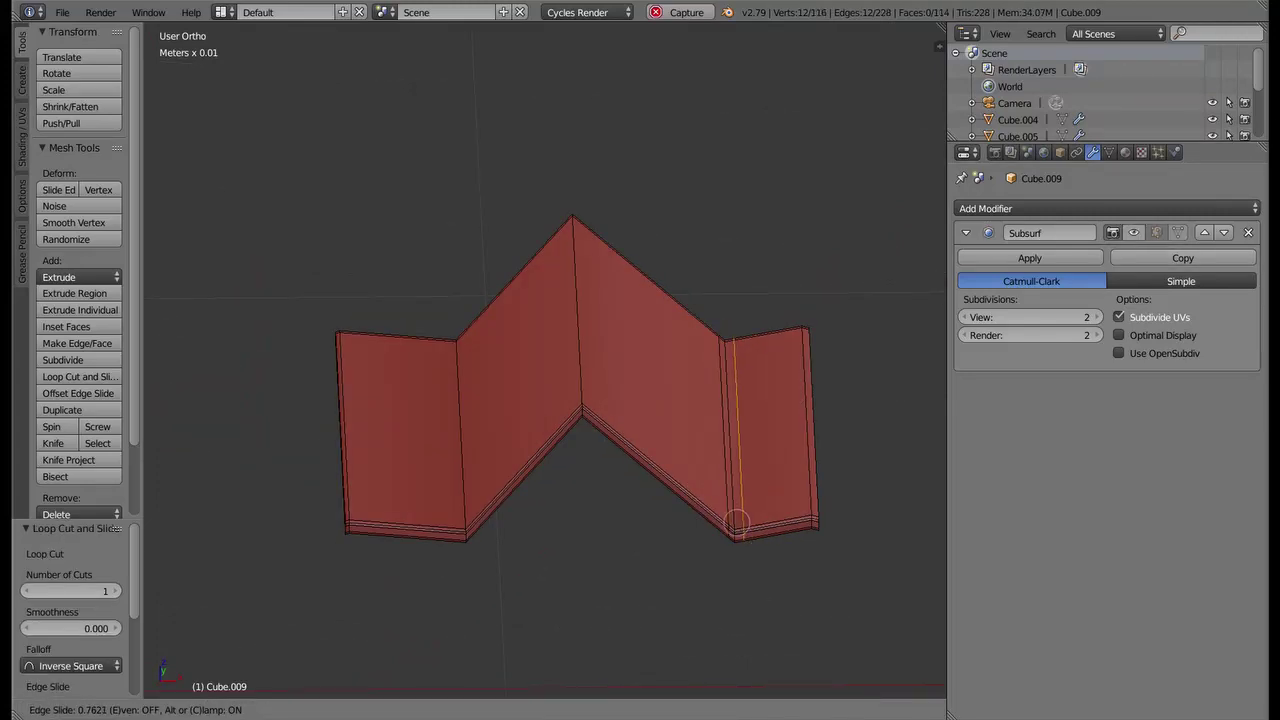
left_click(736, 522)
left_click(1137, 233)
Raise the sheet's viewport subdivision to 3 and switch to Object Mode
mouse_move(760, 330)
middle_mouse_down()
mouse_move(755, 275)
mouse_move(751, 303)
mouse_move(646, 340)
mouse_move(429, 360)
mouse_move(480, 437)
middle_mouse_up()
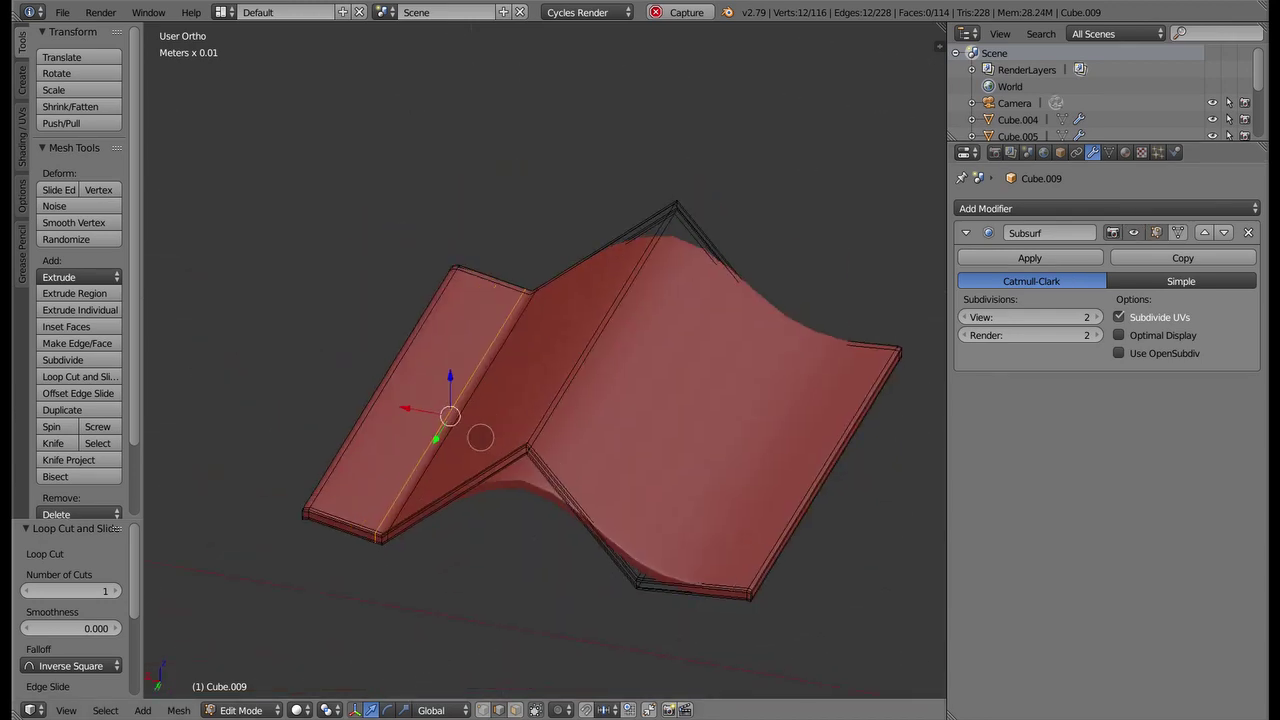
scroll(480, 437, "up", 3)
middle_click_drag(486, 391, 295, 429)
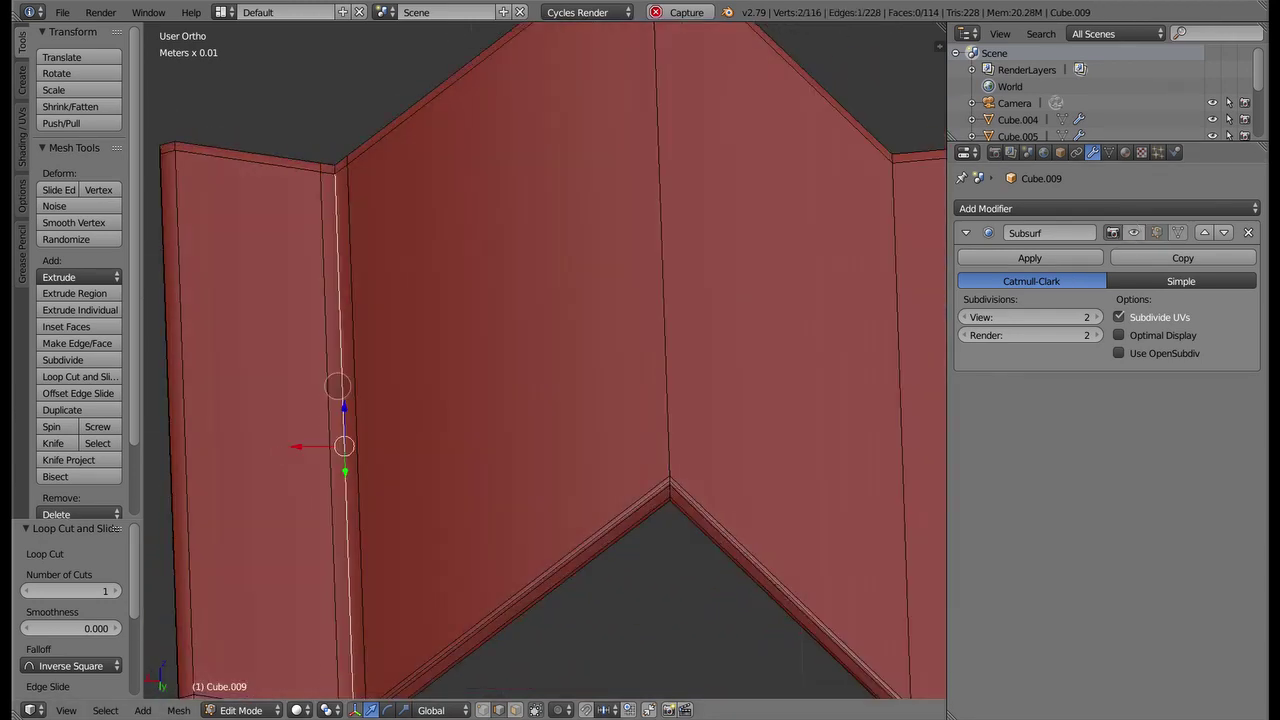
key("Home")
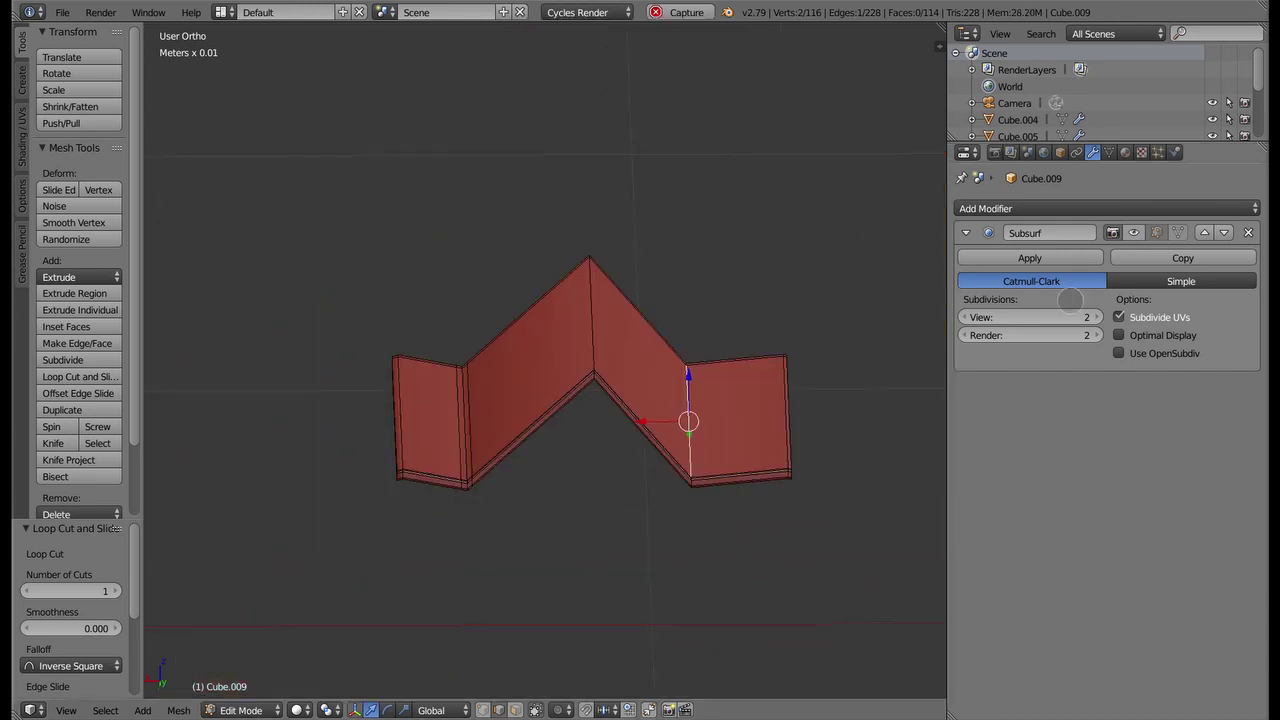
mouse_move(609, 421)
middle_mouse_down()
mouse_move(486, 503)
mouse_move(300, 391)
mouse_move(180, 414)
mouse_move(773, 437)
mouse_move(409, 437)
mouse_move(576, 379)
mouse_move(714, 403)
mouse_move(824, 403)
mouse_move(754, 366)
mouse_move(531, 412)
middle_mouse_up()
key("ctrl+3")
scroll(531, 412, "down", 2)
left_click(242, 710)
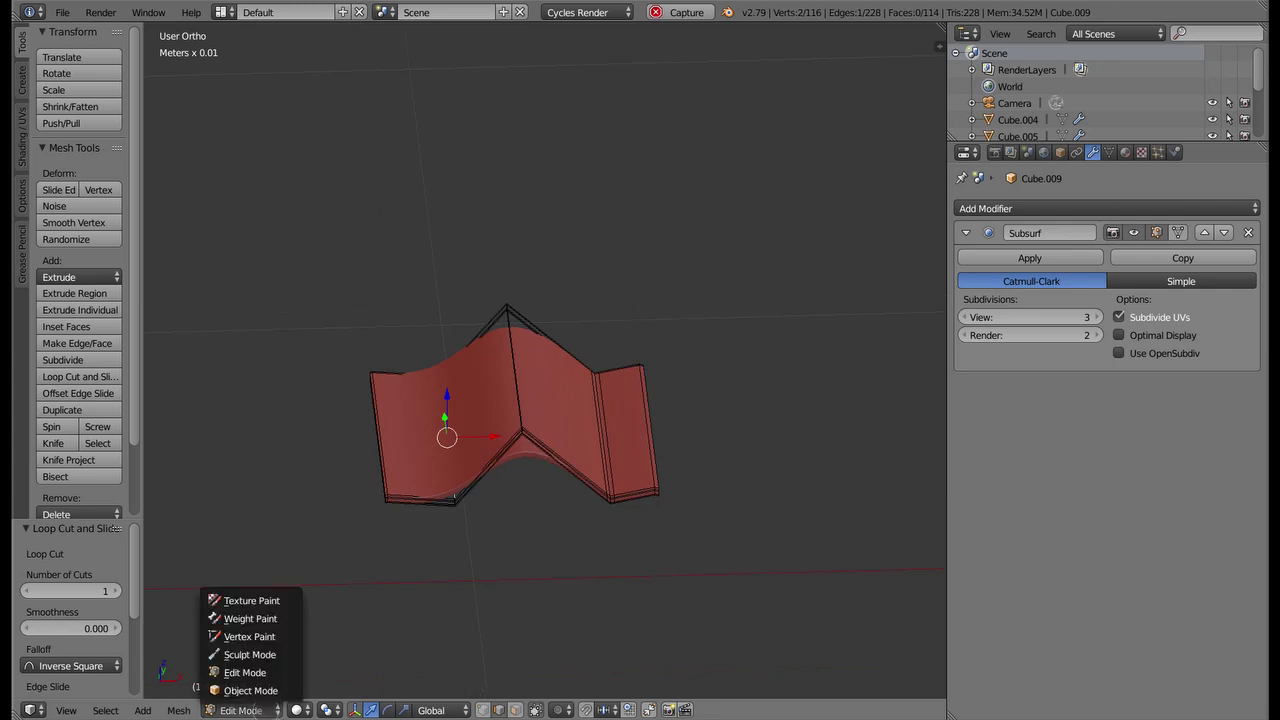
left_click(258, 688)
Move Cube.010 alone onto an empty layer and show only that layer
key("1")
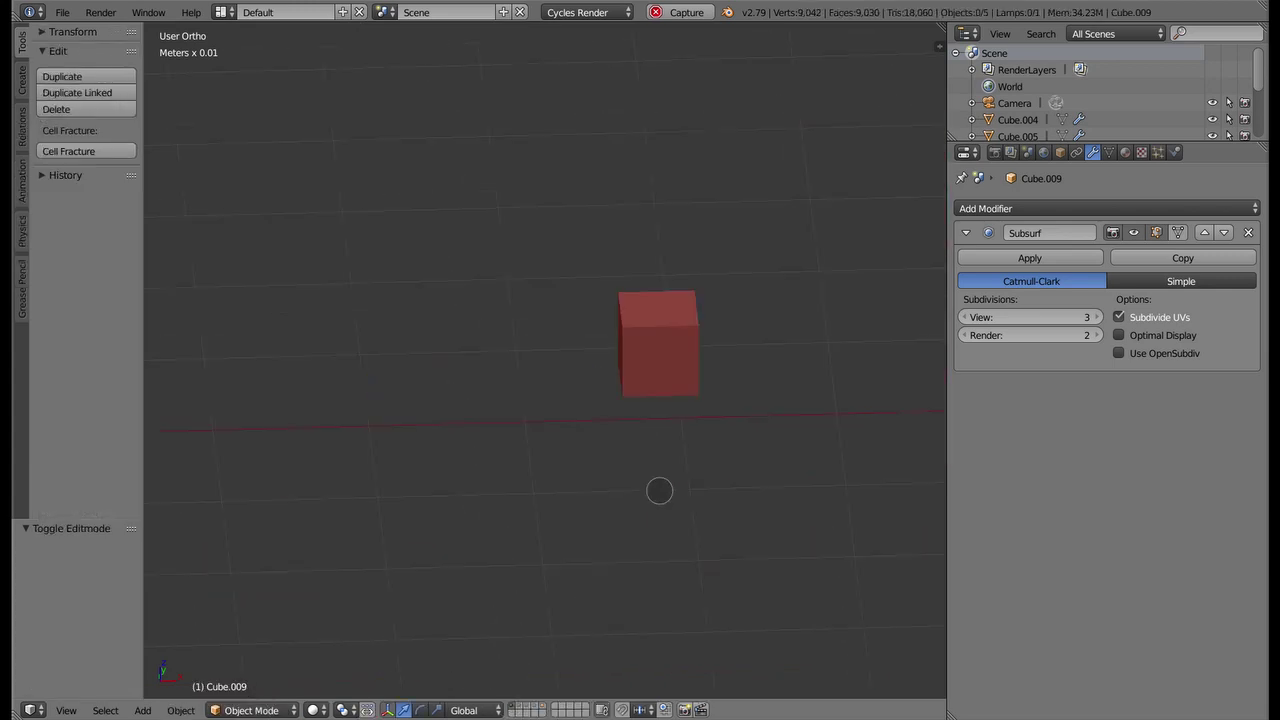
right_click(624, 345)
key("m")
left_click(766, 361)
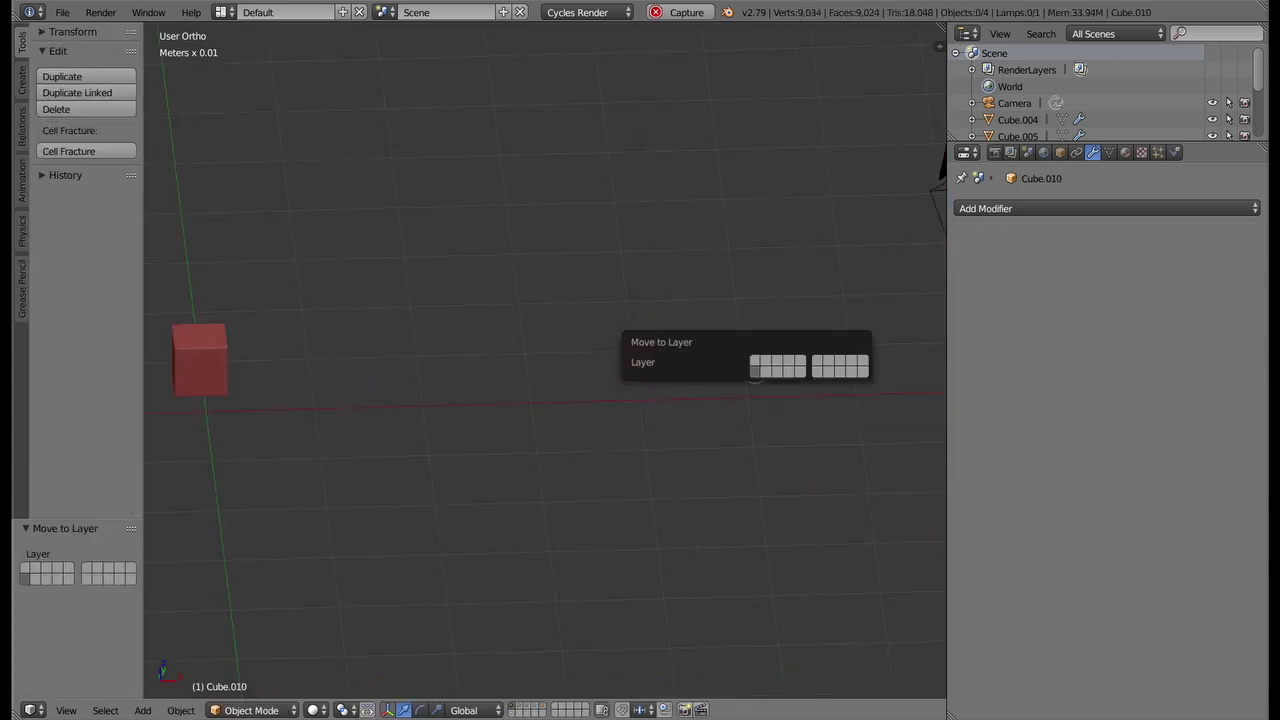
left_click(516, 705)
scroll(636, 399, "up", 4)
key("KP_Decimal")
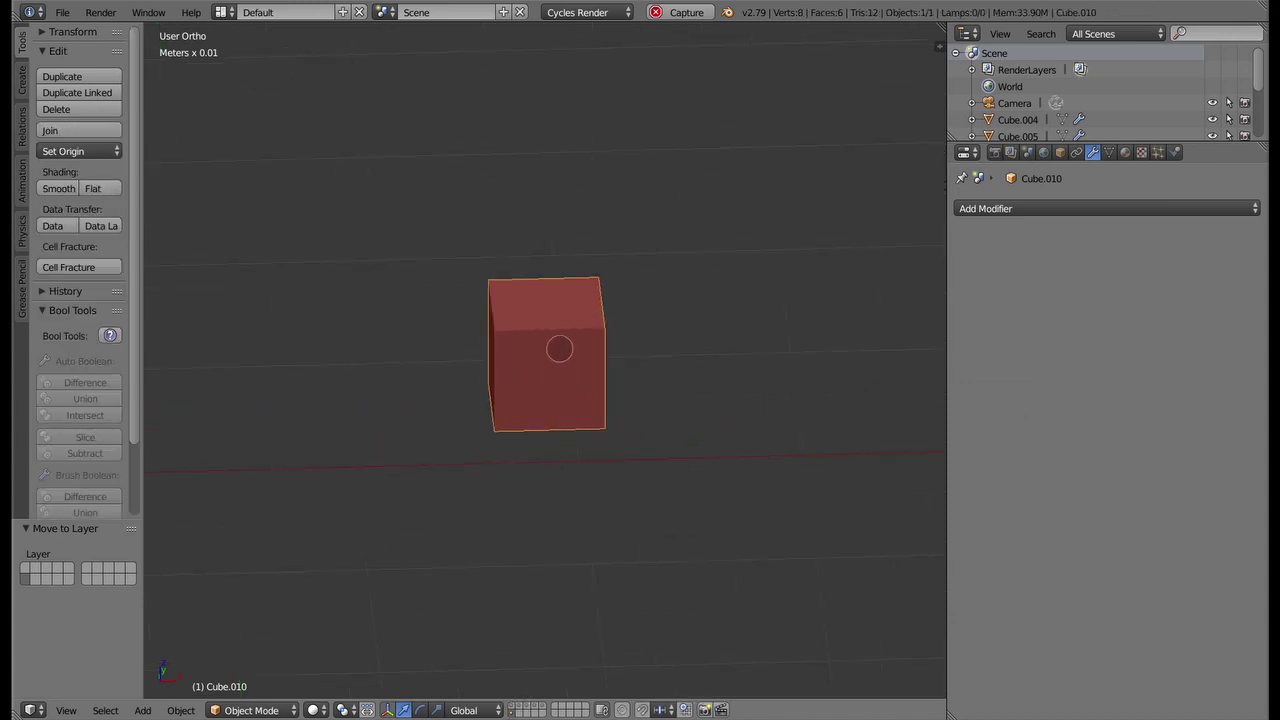
middle_click_drag(563, 360, 566, 332)
Lower the cube's top face 4.67 mm to flatten it into a thin slab
key("Tab")
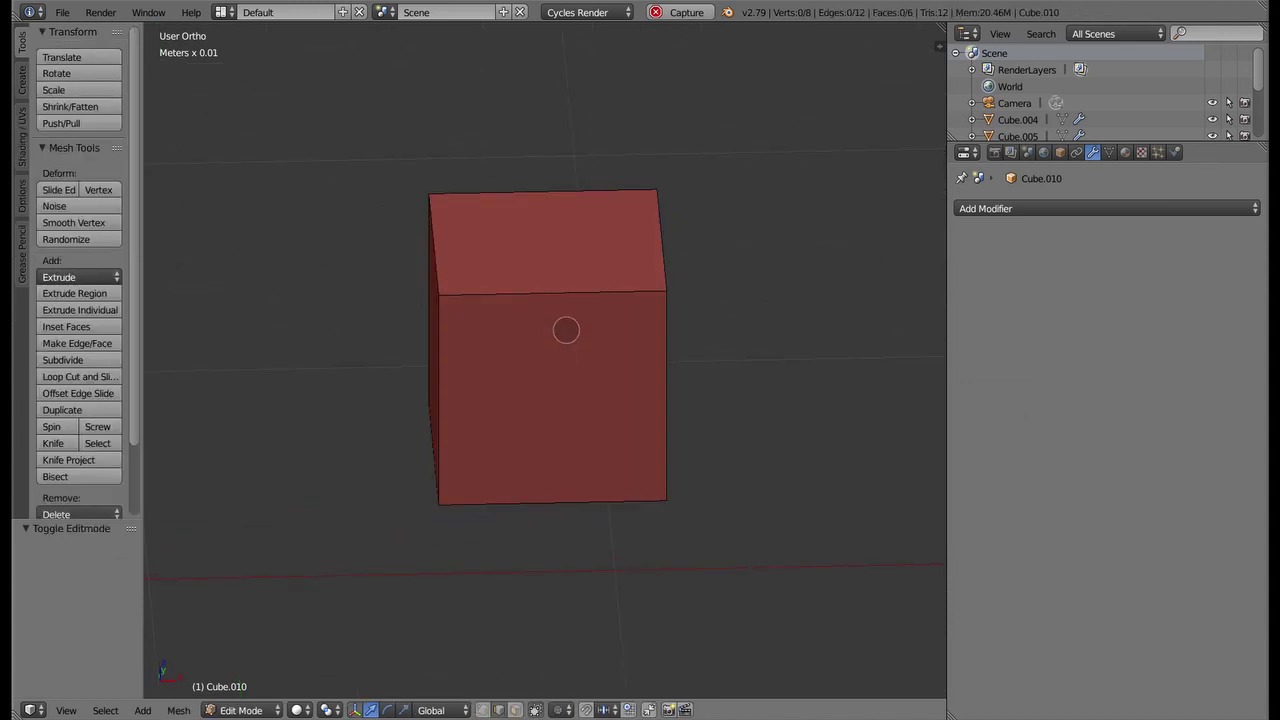
right_click(548, 241)
left_click_drag(553, 202, 556, 400)
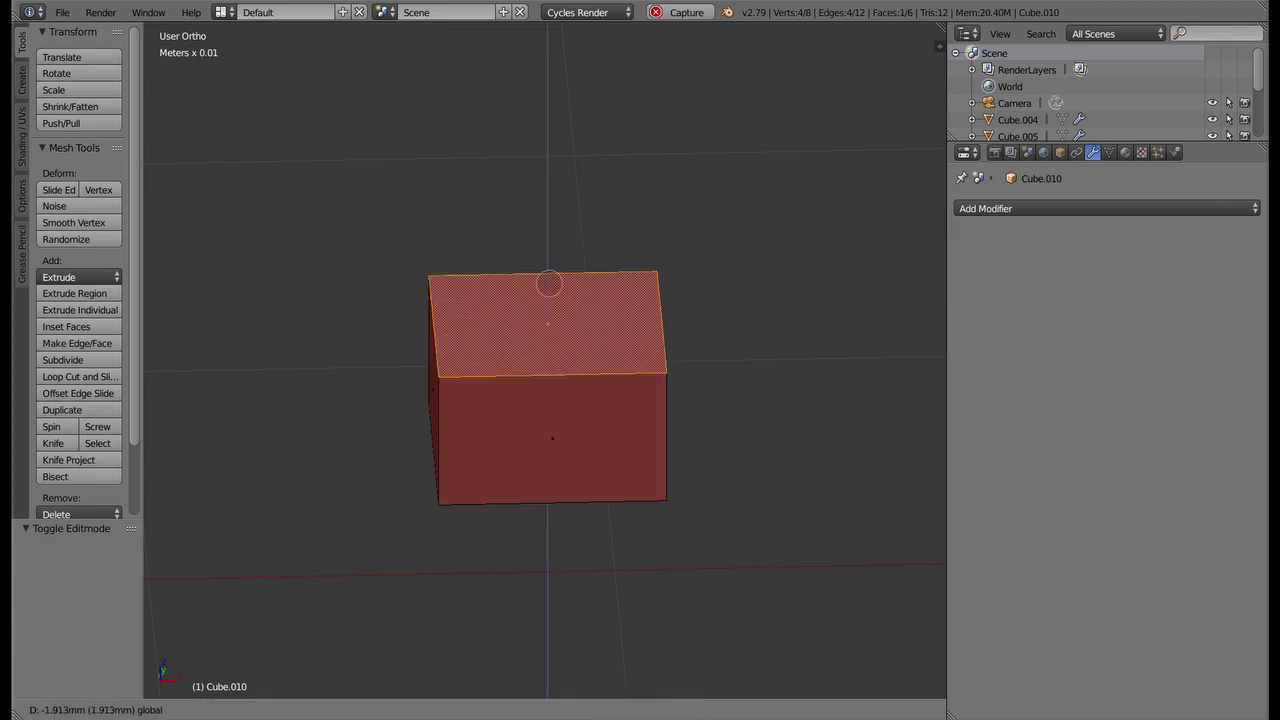
scroll(556, 400, "up", 3)
scroll(557, 471, "up", 3)
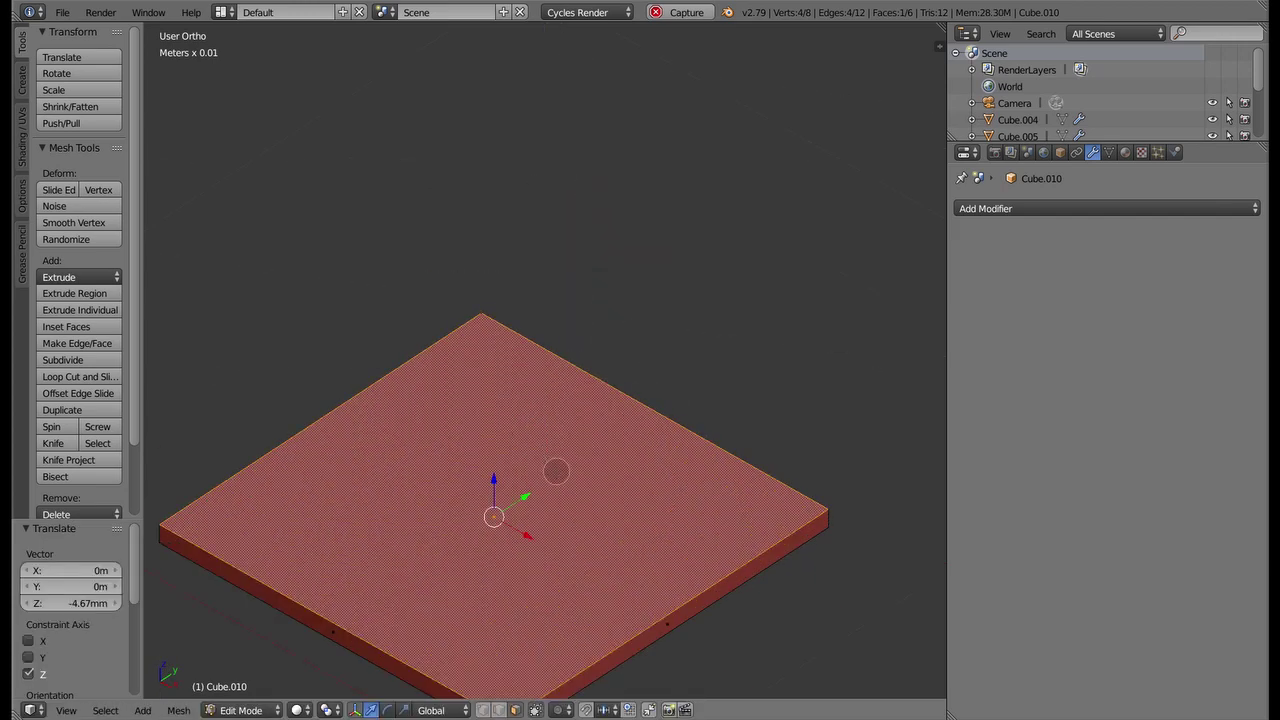
mouse_move(557, 471)
middle_mouse_down()
mouse_move(606, 251)
mouse_move(535, 294)
mouse_move(648, 268)
middle_mouse_up()
scroll(535, 294, "up", 5)
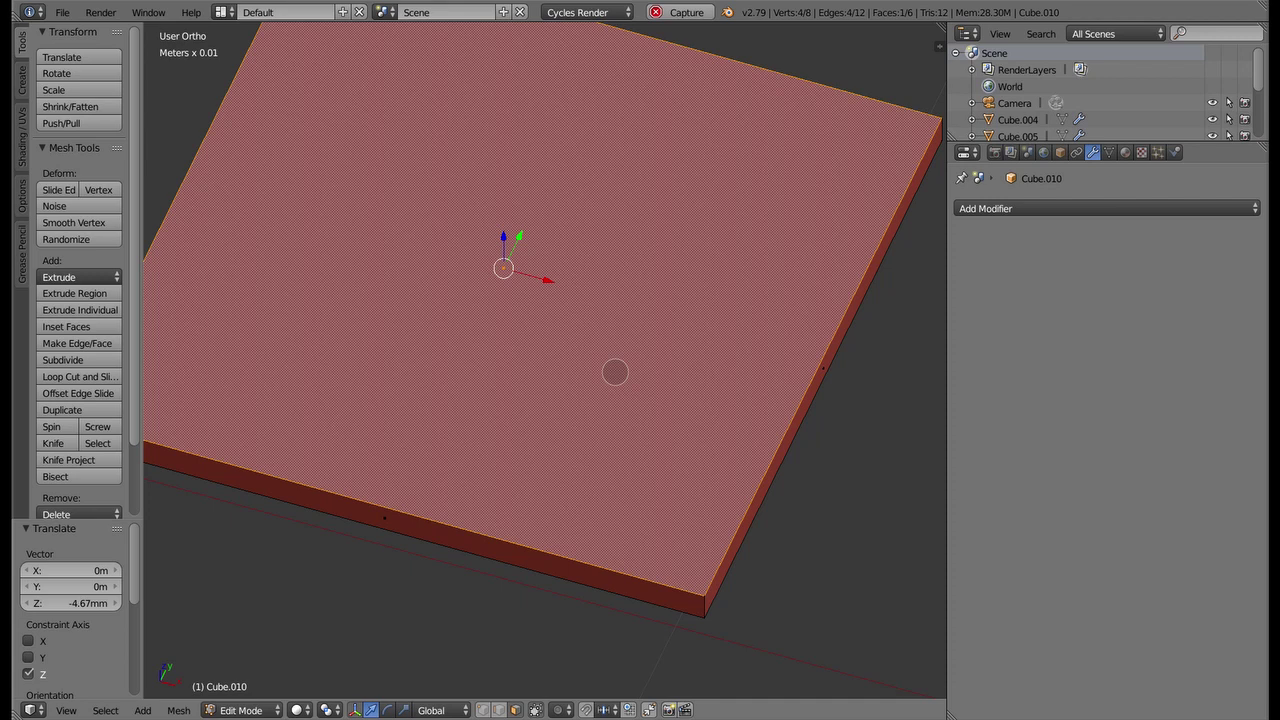
Inset the slab's top face twice and delete the centre faces to open a hole
key("i")
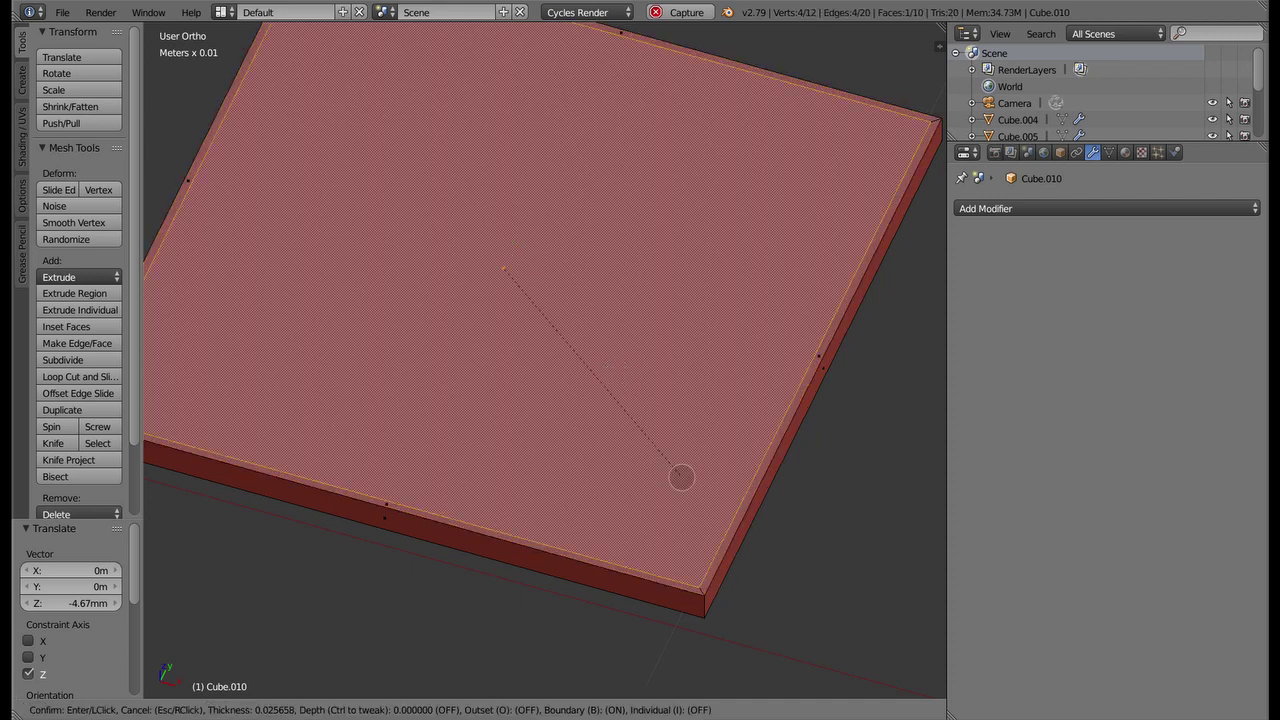
left_click(598, 351)
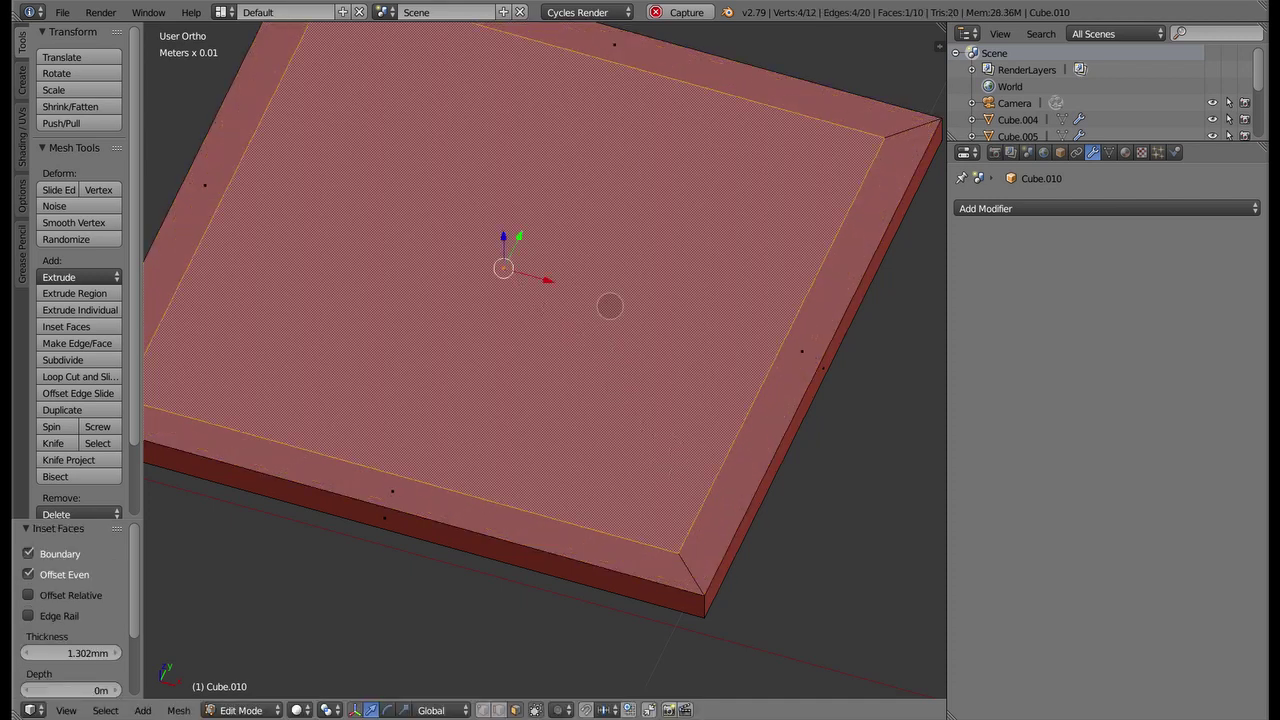
key("x")
left_click(574, 234)
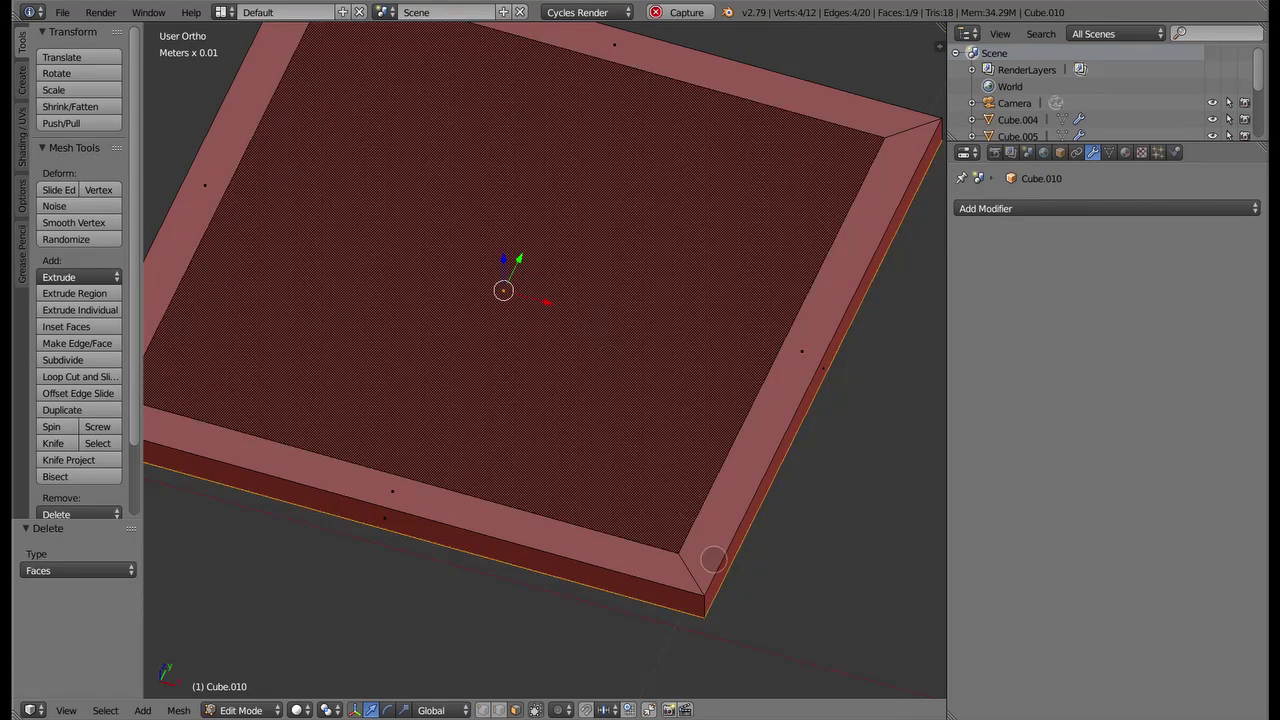
key("i")
left_click(541, 347)
key("x")
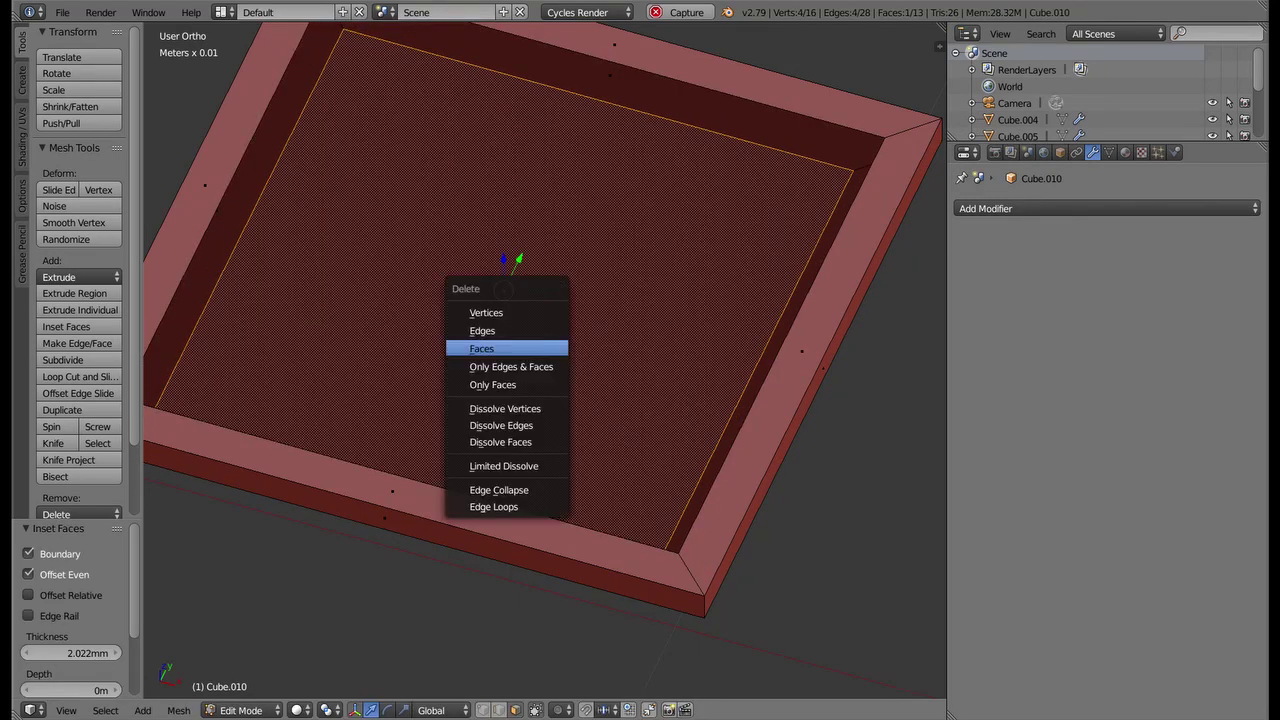
left_click(500, 348)
Fill the frame's inner side walls with new faces between inner-edge vertices
mouse_move(577, 334)
middle_mouse_down()
mouse_move(663, 277)
mouse_move(575, 293)
middle_mouse_up()
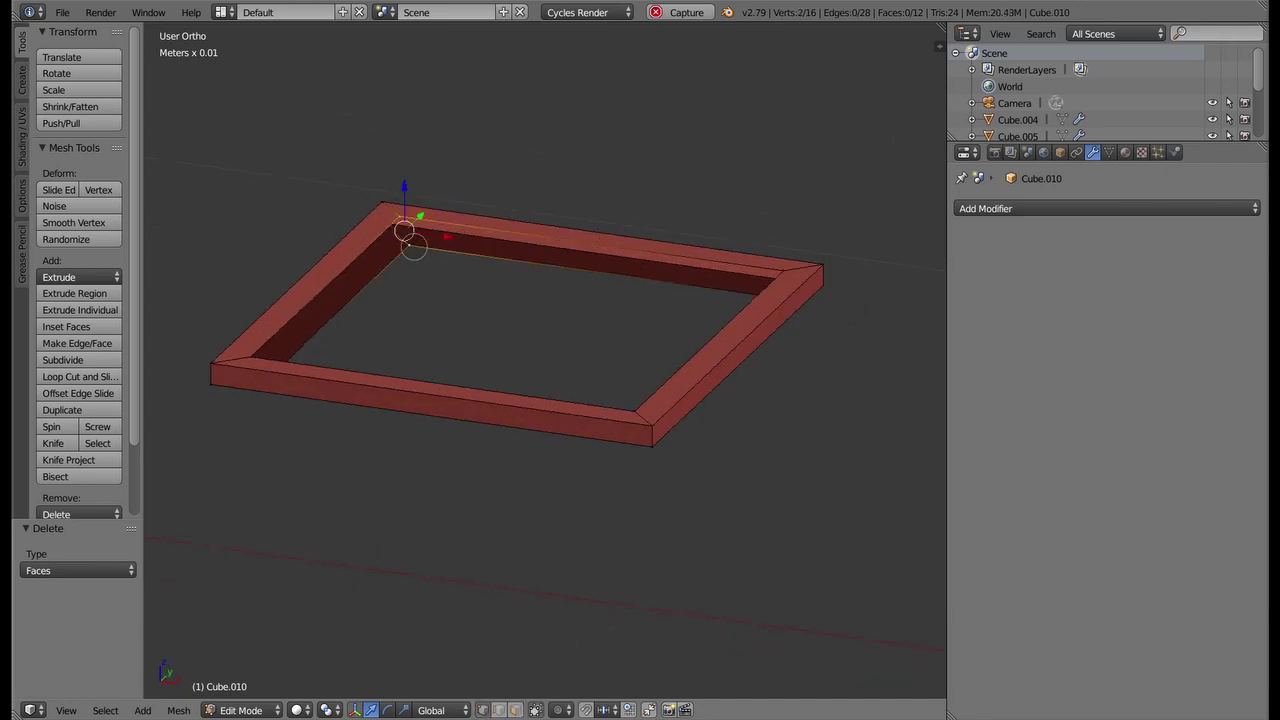
mouse_move(414, 247)
middle_mouse_down()
mouse_move(584, 242)
mouse_move(603, 286)
mouse_move(500, 228)
mouse_move(420, 300)
mouse_move(520, 290)
middle_mouse_up()
key("f")
right_click(245, 335, "ctrl")
key("f")
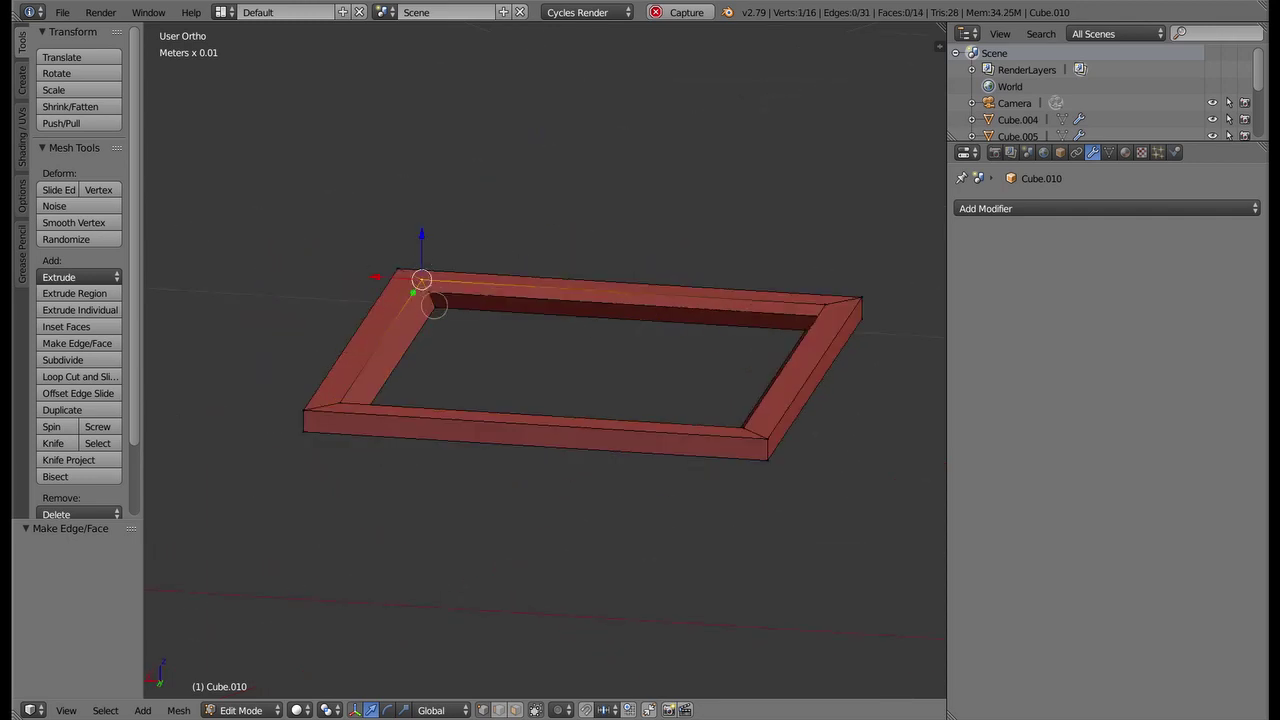
right_click(433, 305, "shift")
middle_click_drag(433, 305, 573, 292)
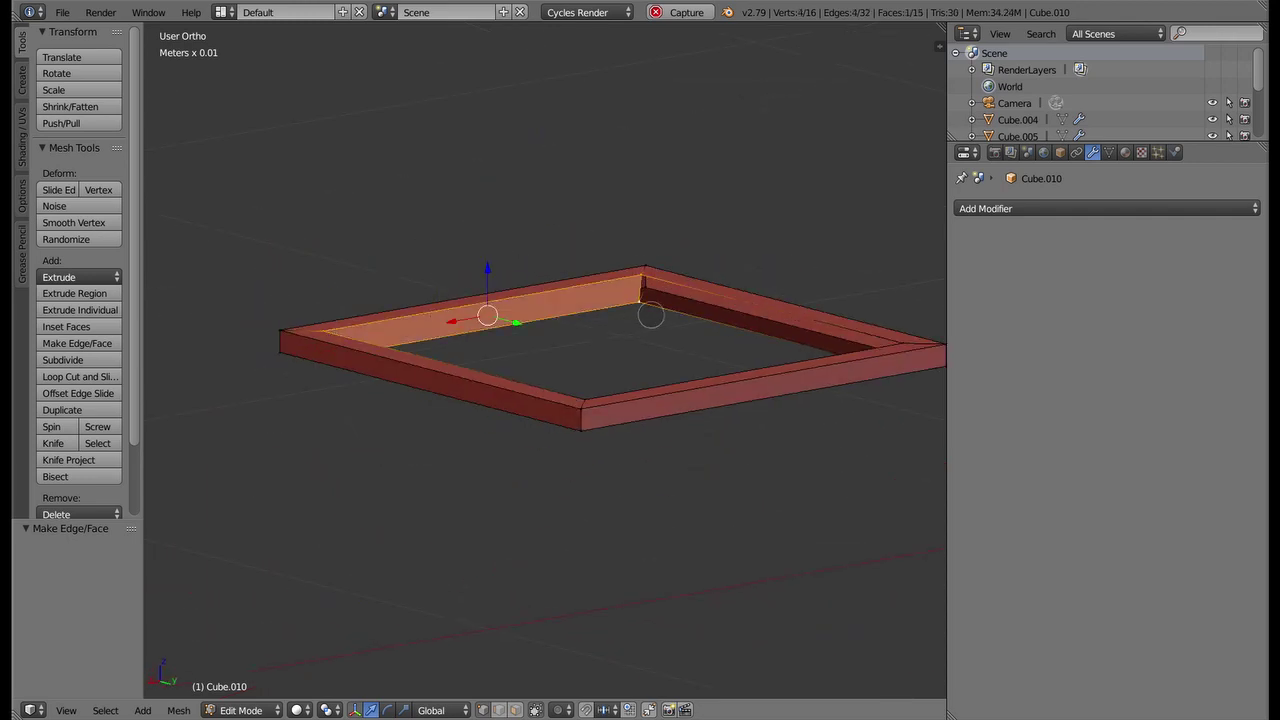
mouse_move(651, 316)
middle_mouse_down()
mouse_move(500, 252)
mouse_move(660, 298)
middle_mouse_up()
right_click(513, 279, "shift")
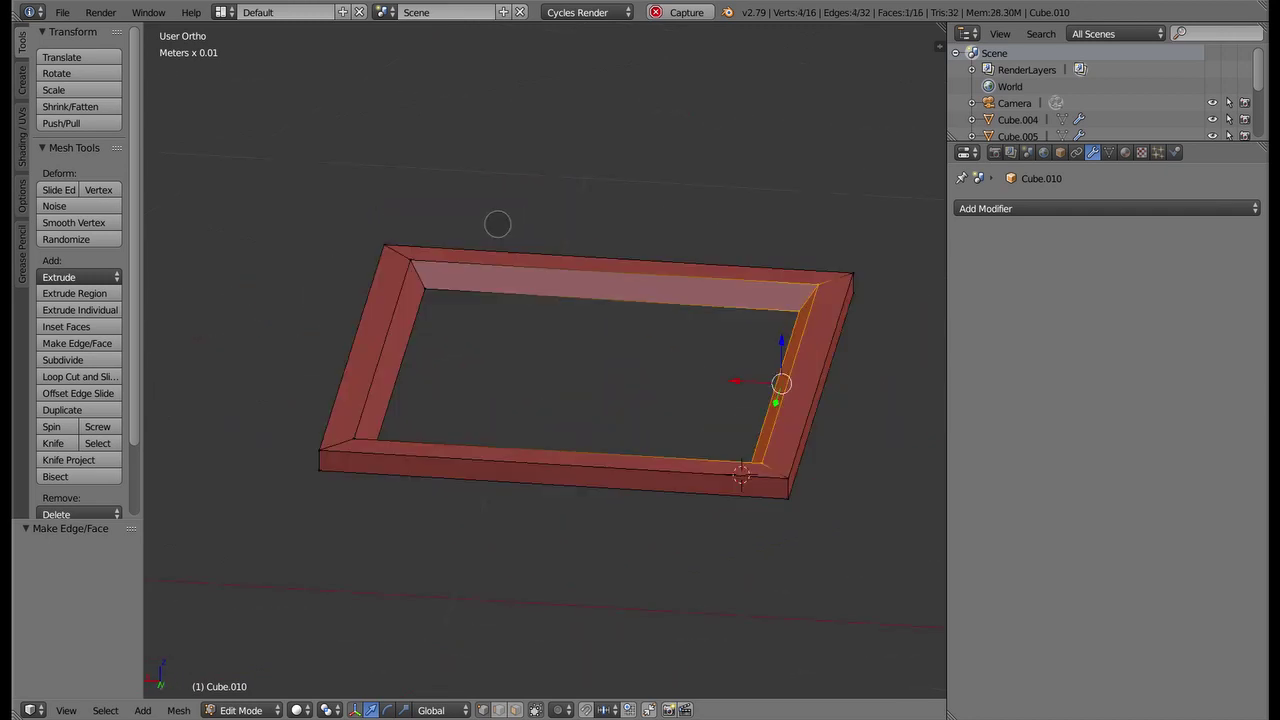
middle_click_drag(497, 220, 337, 286)
Add a level-2 Subdivision Surface modifier to the frame, hiding its edit-mode preview
left_click(1000, 208)
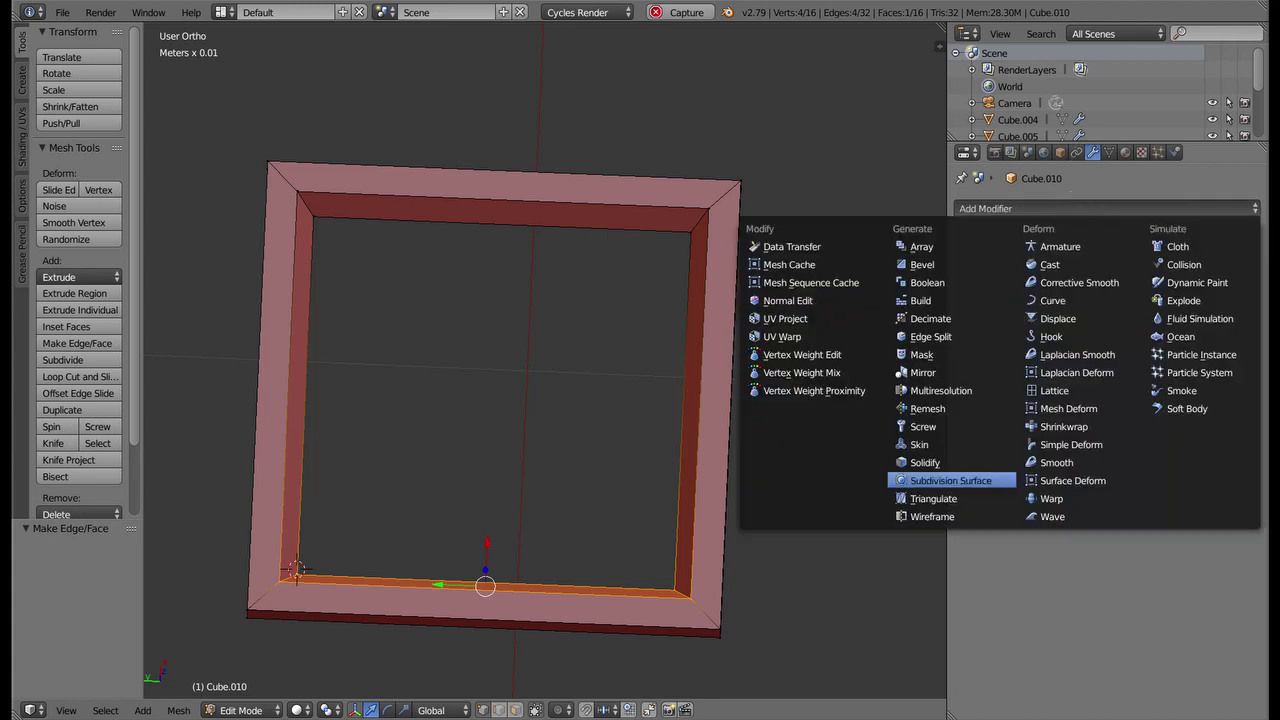
left_click(900, 486)
left_click(1096, 317)
middle_click_drag(600, 260, 598, 364)
left_click(1156, 232)
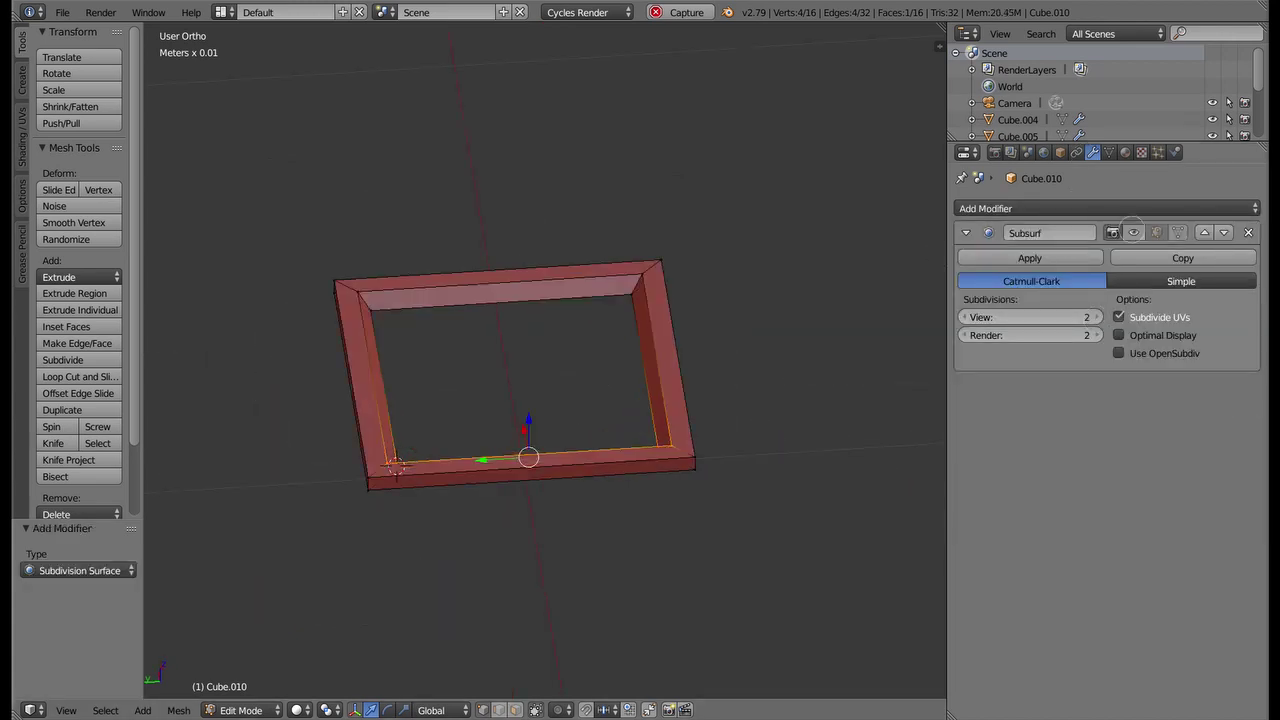
middle_click_drag(520, 400, 427, 263)
Cut support edge loops near the ends of the top, right and left bars
left_click(449, 238)
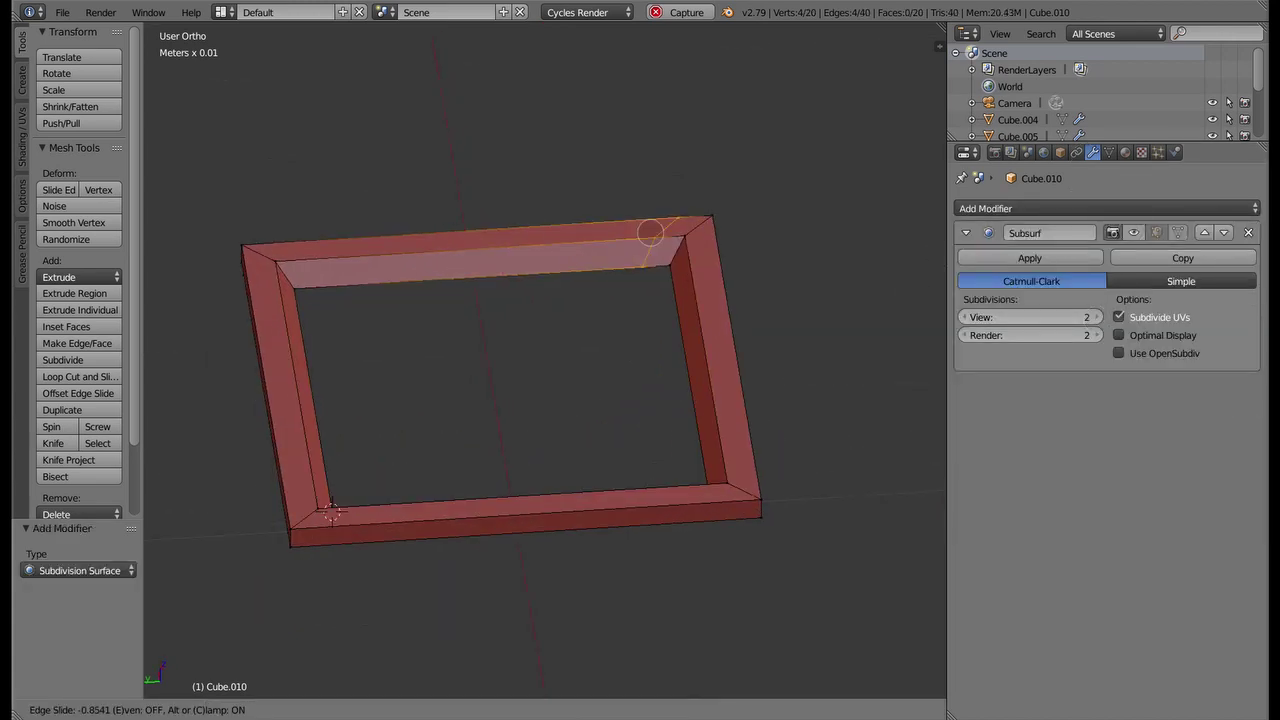
left_click(681, 237)
key("ctrl+r")
left_click(713, 363)
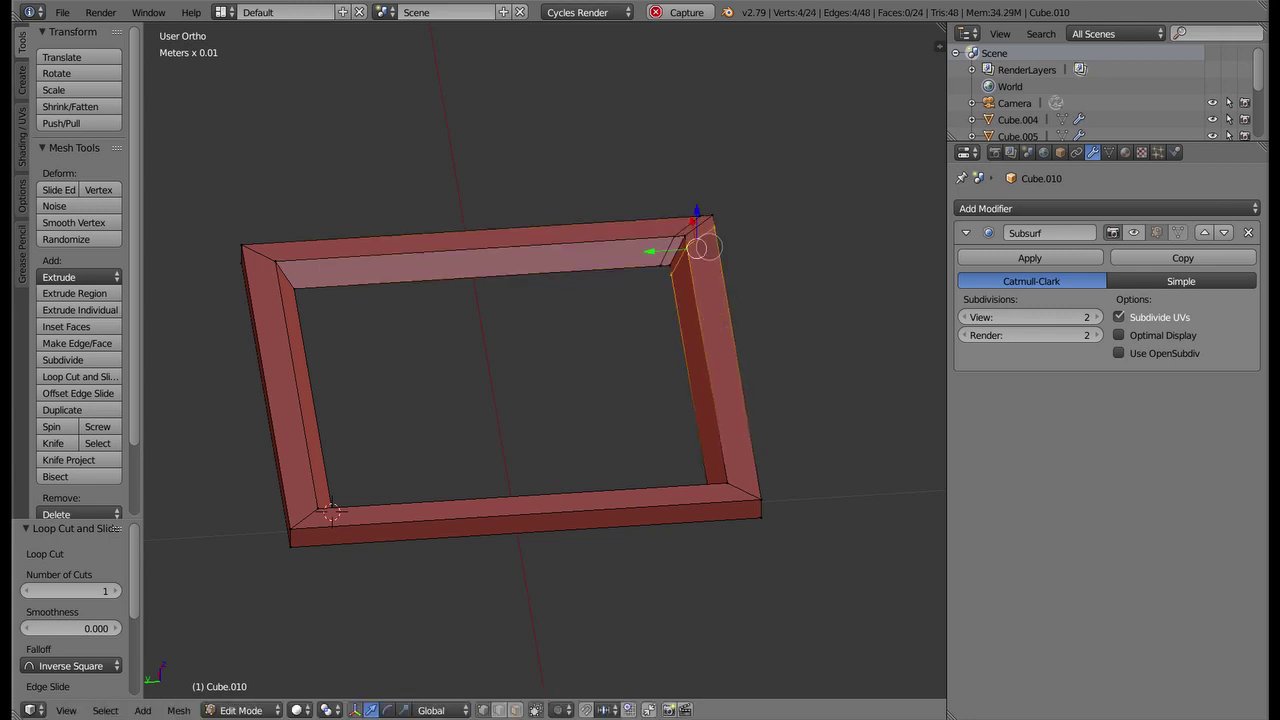
key("ctrl+r")
left_click(450, 252)
left_click(255, 288)
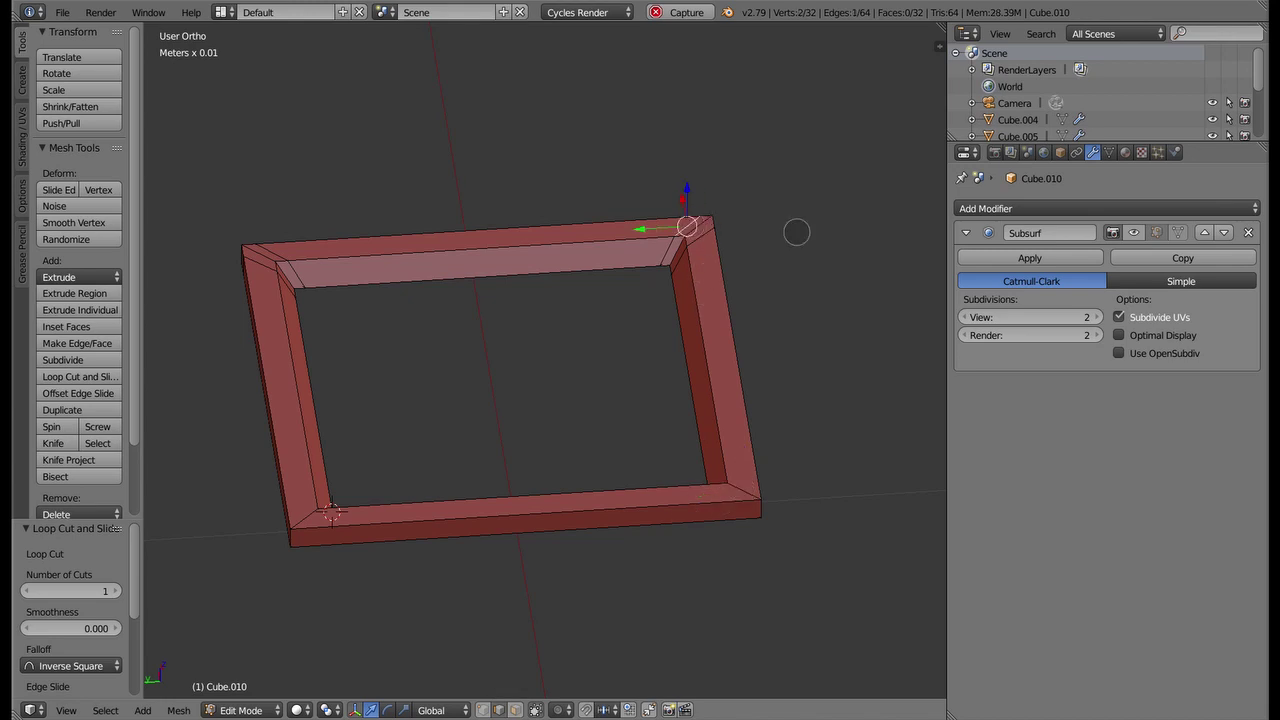
Inspect the smoothed frame, then slide the new support loop toward the inner rim
left_click(1156, 232)
mouse_move(737, 391)
middle_mouse_down()
mouse_move(443, 434)
mouse_move(417, 462)
middle_mouse_up()
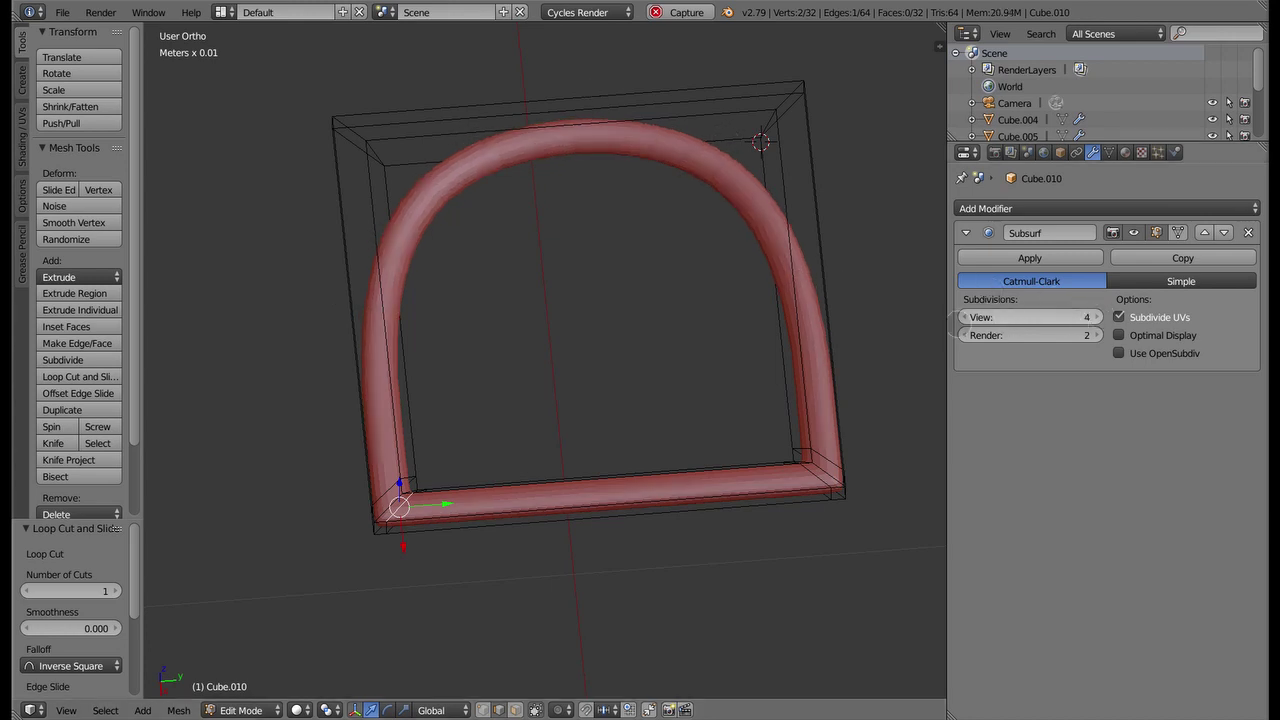
mouse_move(745, 430)
middle_mouse_down()
mouse_move(737, 257)
mouse_move(748, 223)
middle_mouse_up()
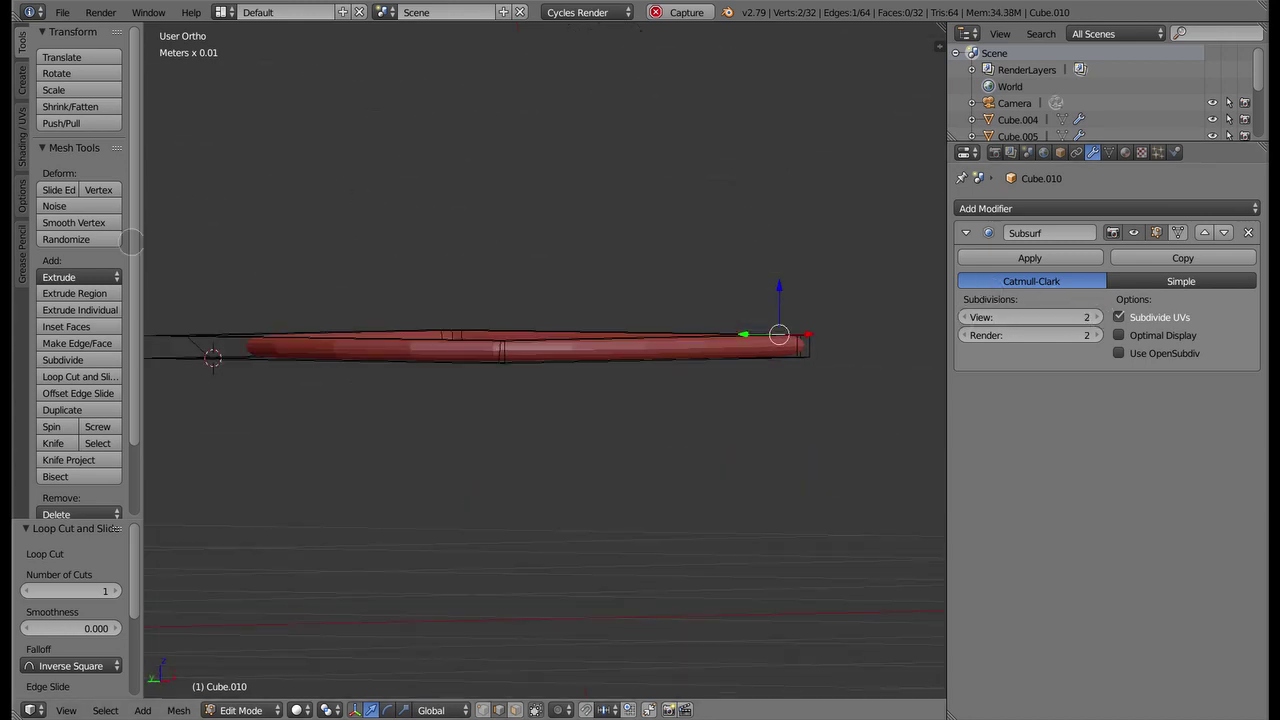
key("Tab")
mouse_move(363, 257)
middle_mouse_down()
mouse_move(564, 398)
mouse_move(421, 391)
middle_mouse_up()
key("Tab")
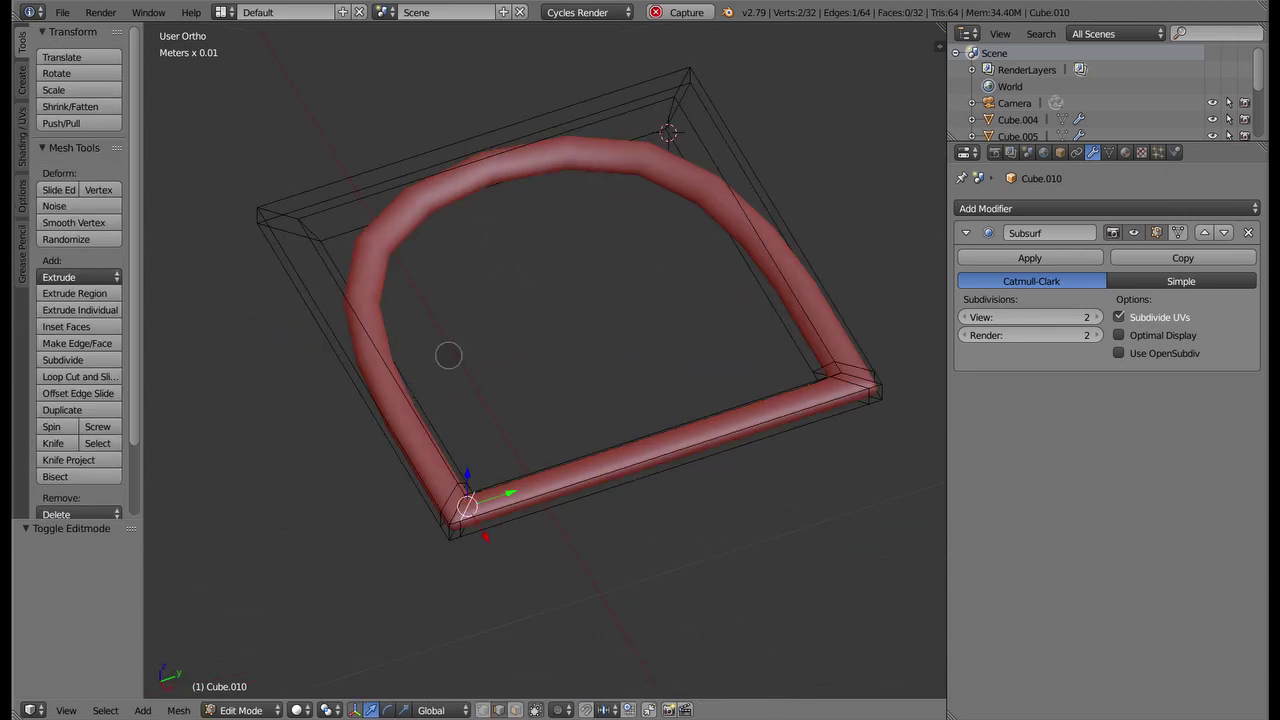
left_click(1156, 232)
mouse_move(520, 357)
middle_mouse_down()
mouse_move(486, 357)
mouse_move(460, 262)
middle_mouse_up()
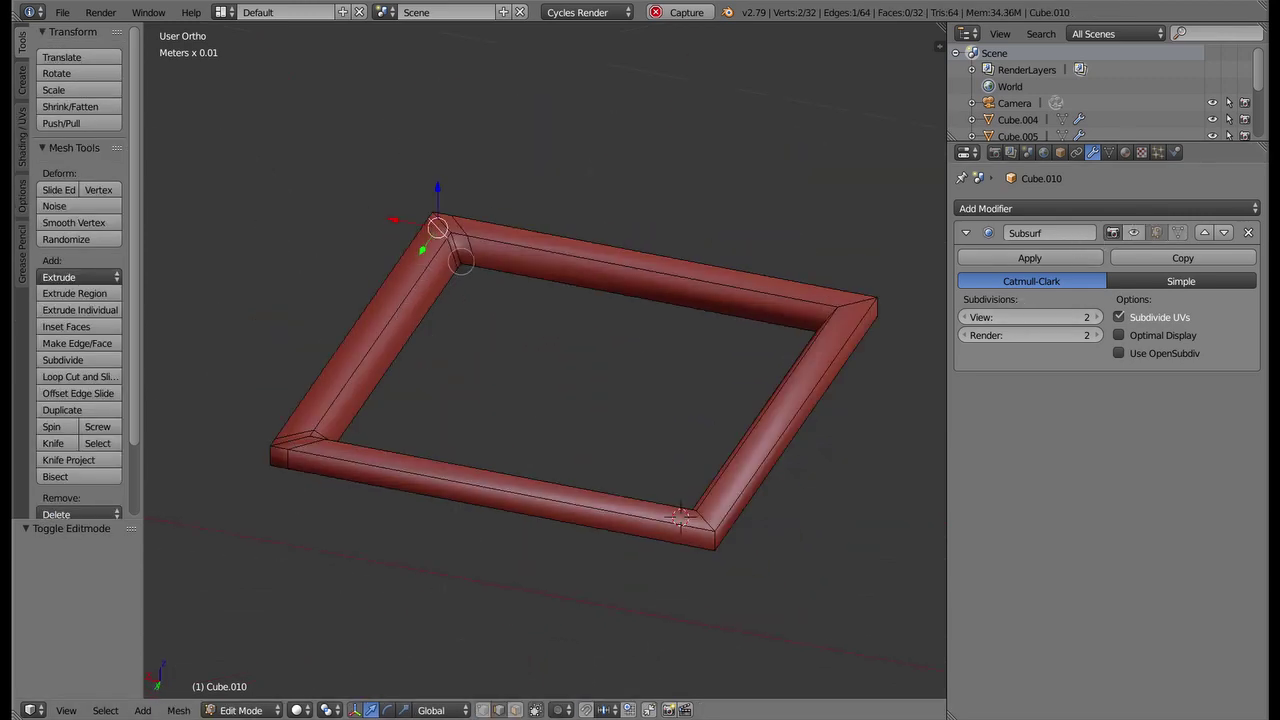
left_click(463, 253)
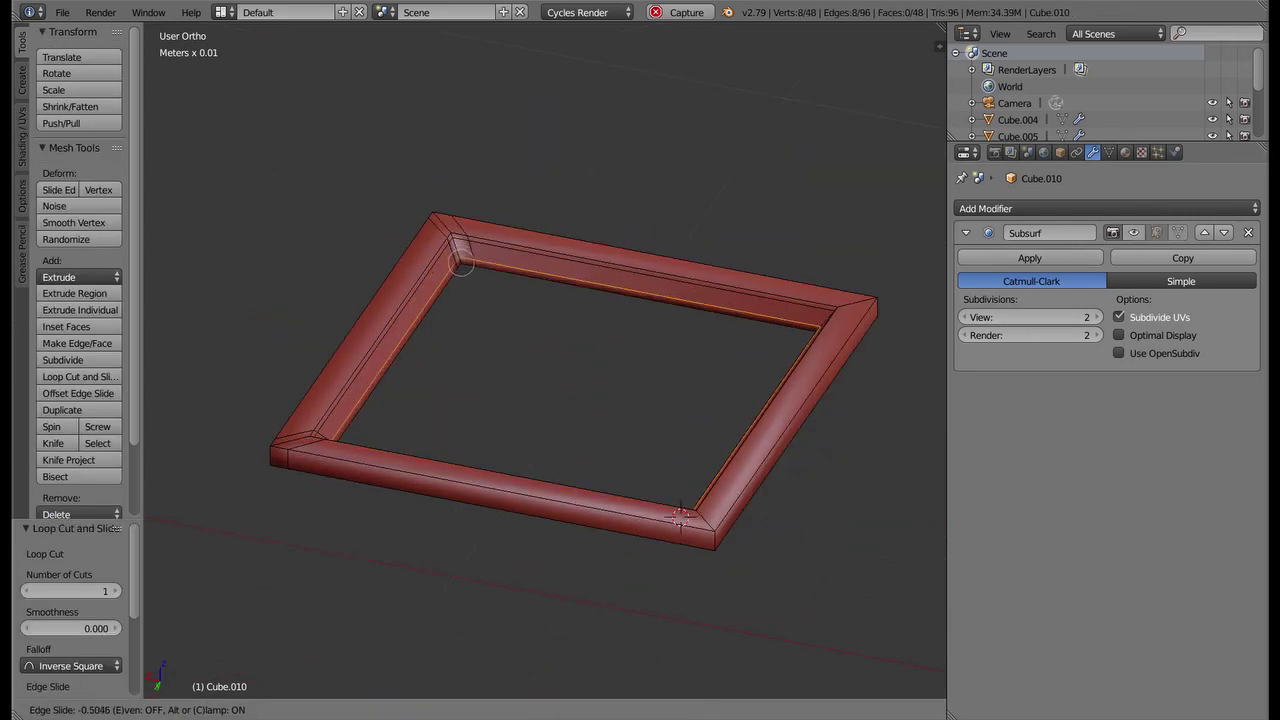
Cut an edge loop across the frame's centre
left_click(1133, 232)
mouse_move(680, 516)
middle_mouse_down()
mouse_move(477, 334)
mouse_move(514, 314)
middle_mouse_up()
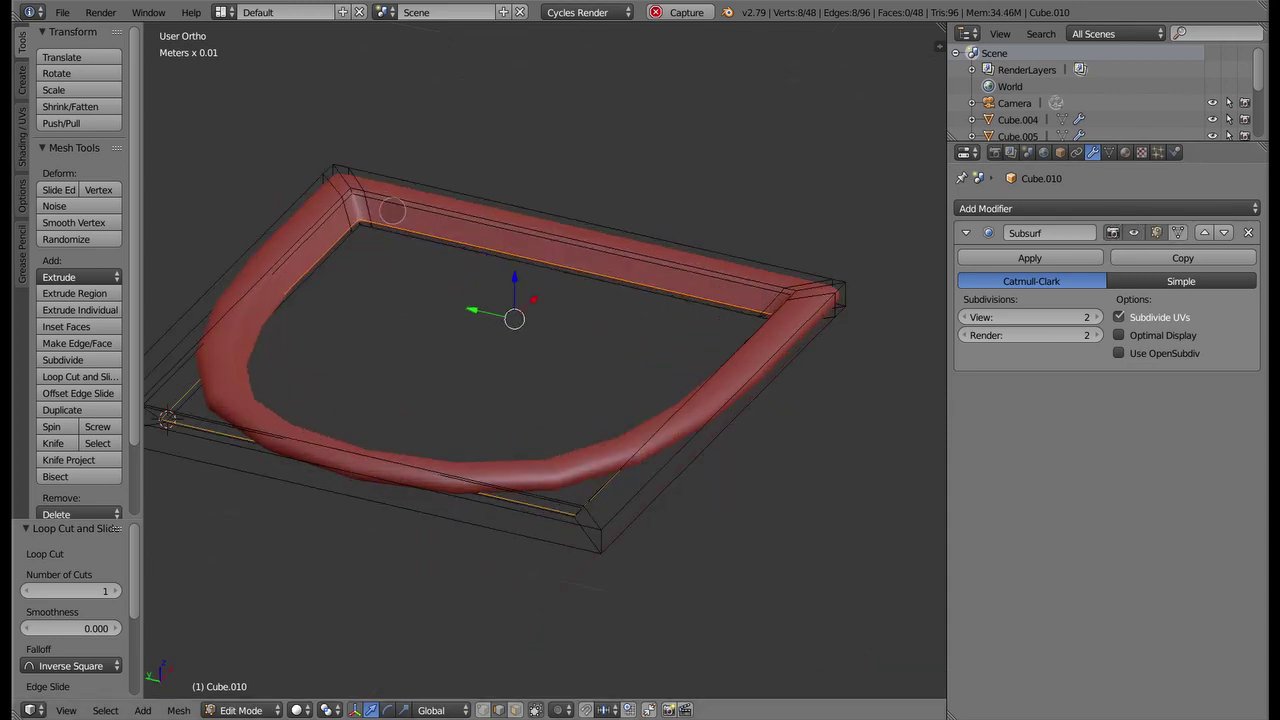
key("Tab")
scroll(386, 209, "up", 4)
mouse_move(400, 187)
middle_mouse_down()
mouse_move(377, 189)
mouse_move(900, 200)
mouse_move(782, 222)
mouse_move(554, 191)
mouse_move(586, 229)
mouse_move(600, 175)
middle_mouse_up()
key("Tab")
left_click(551, 184)
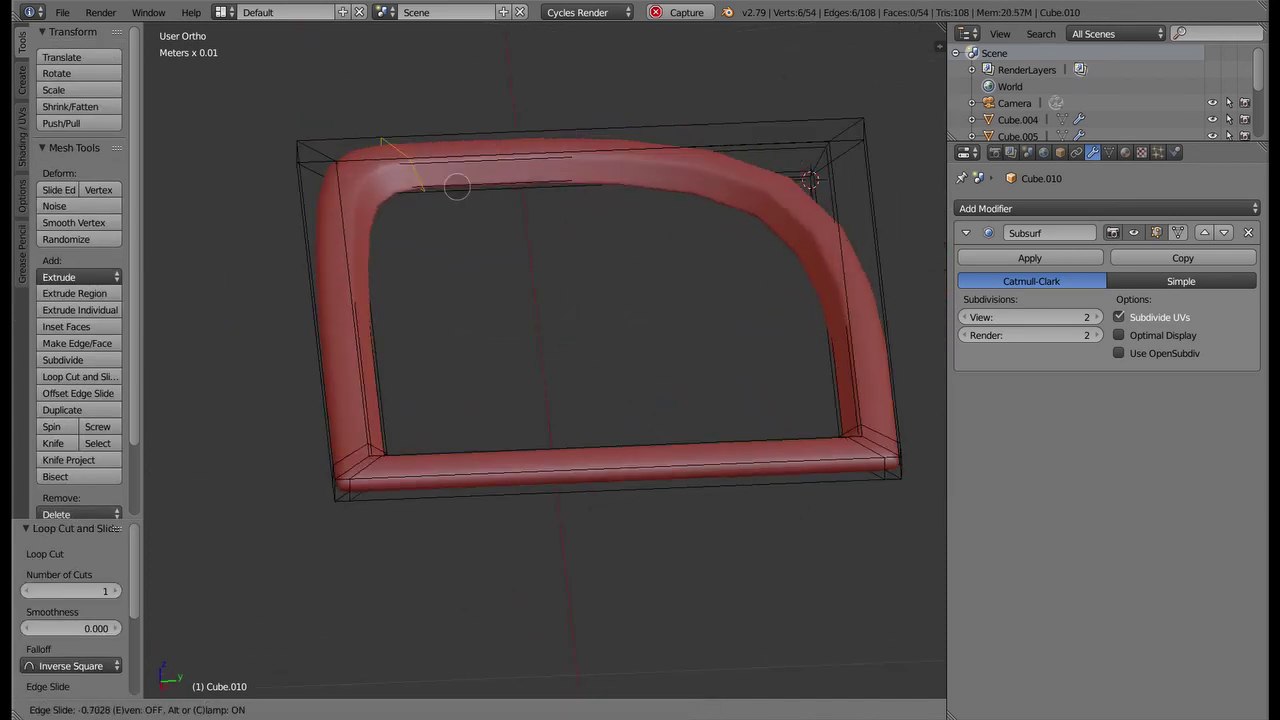
left_click(600, 321)
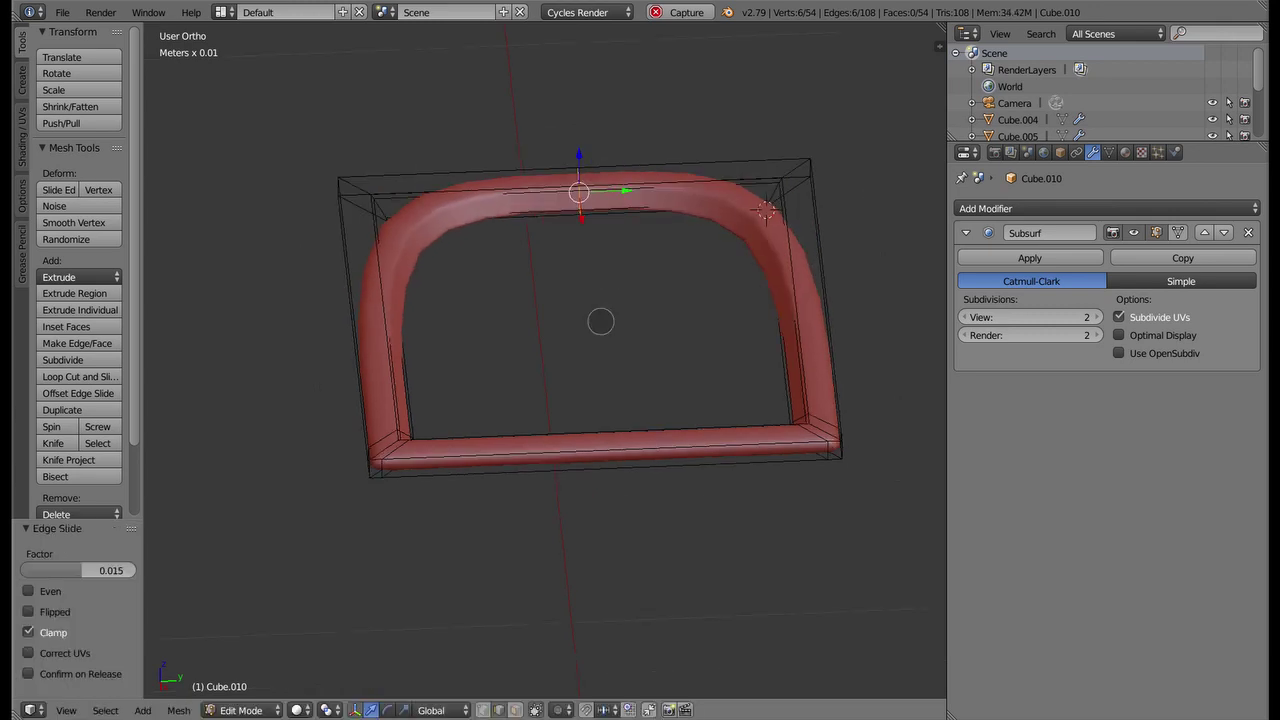
Raise the top edge 1.68 mm along Z to peak the frame, then cut a loop on the bottom bar
middle_click_drag(600, 321, 588, 392)
key("g")
key("z")
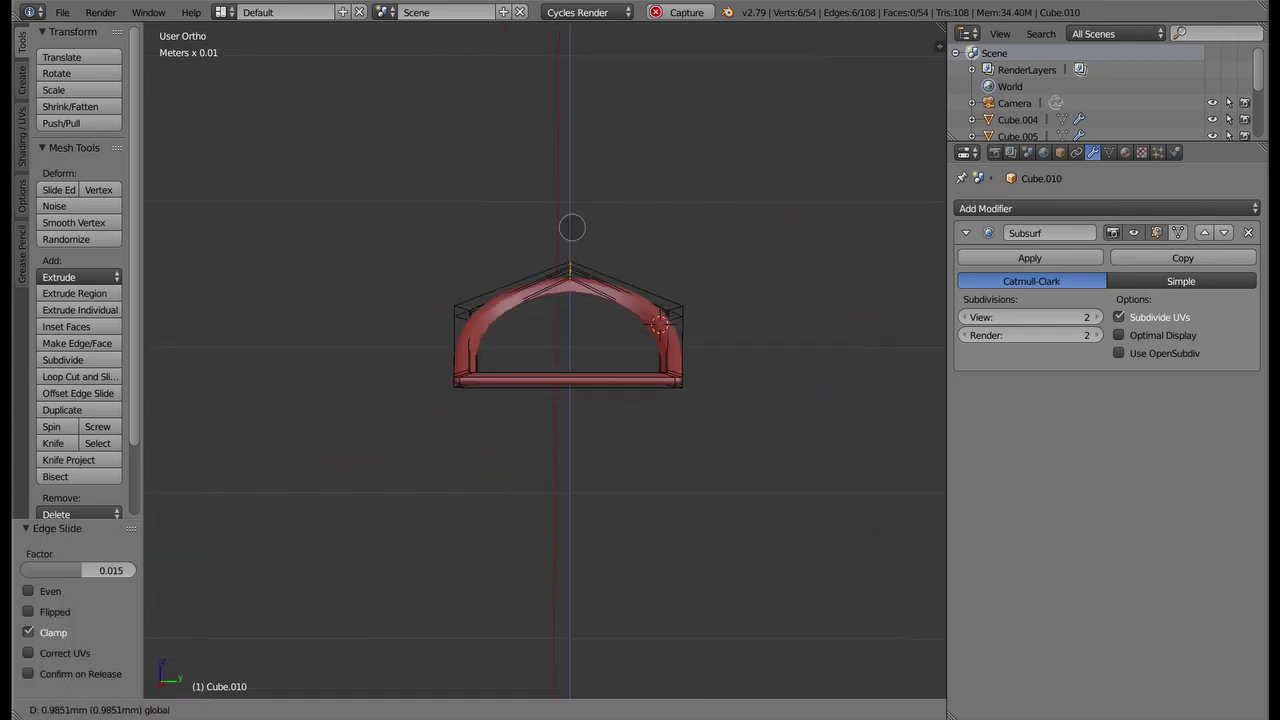
left_click(571, 232)
middle_click_drag(571, 232, 593, 310)
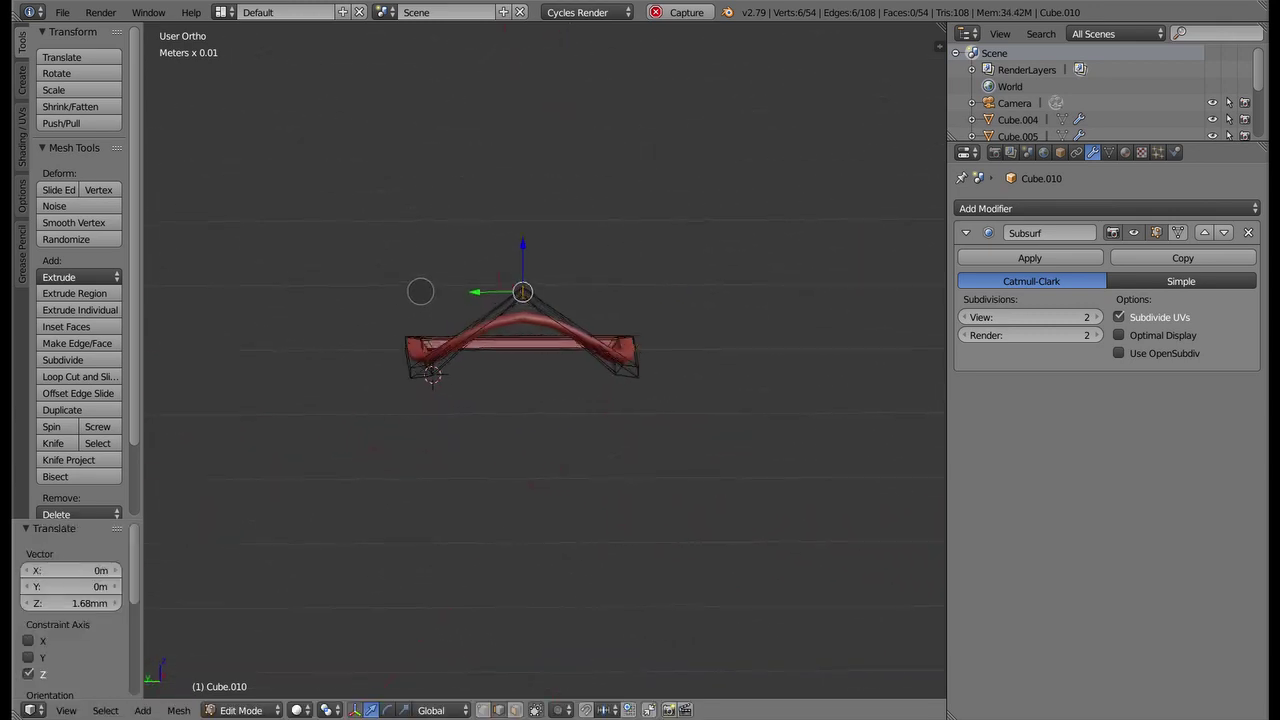
scroll(500, 370, "up", 3)
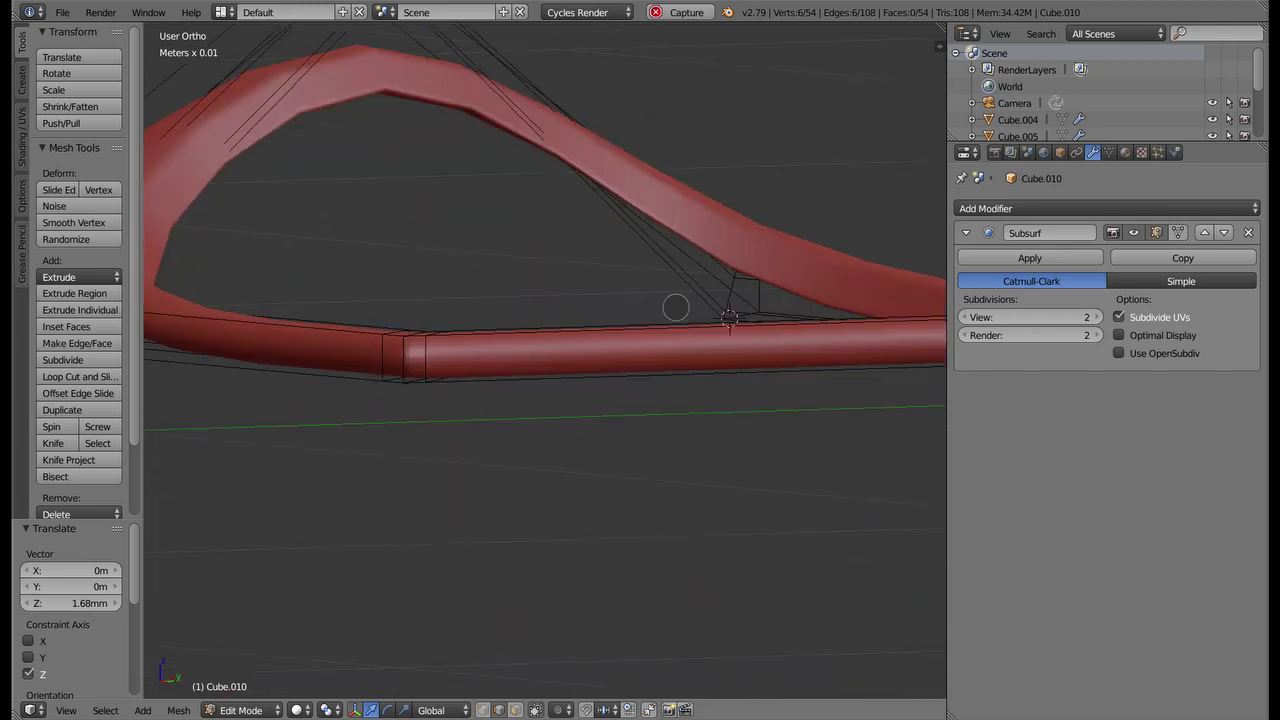
scroll(505, 384, "up", 2)
left_click(406, 352)
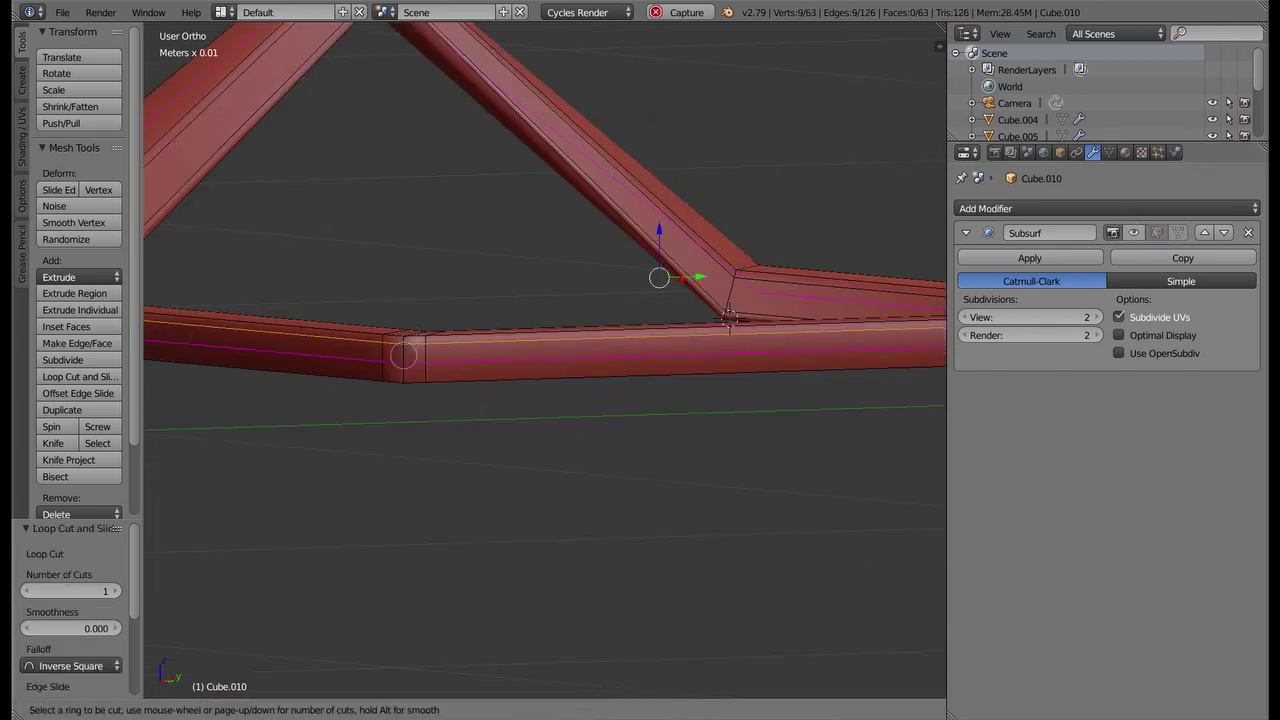
Commit the new edge loop on the frame's bottom bar
left_click(403, 355)
left_click(405, 358)
middle_click_drag(405, 358, 424, 384)
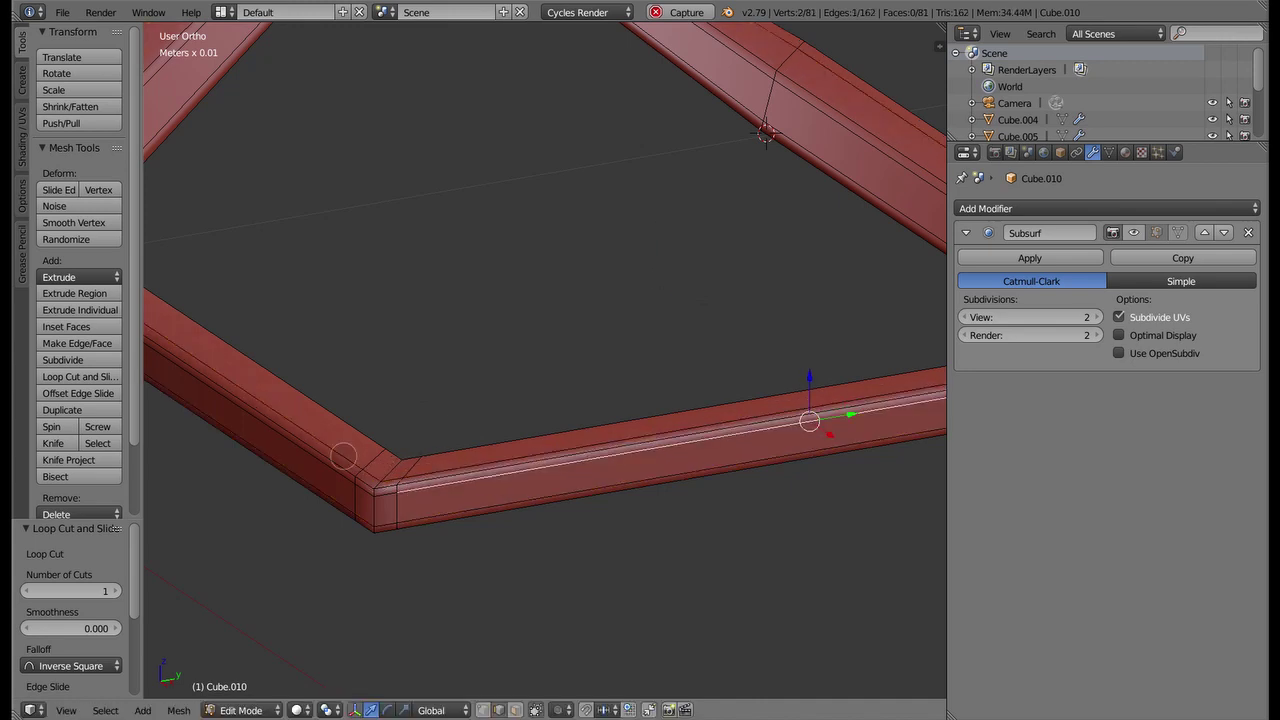
scroll(365, 440, "down", 5)
middle_click_drag(371, 431, 932, 358)
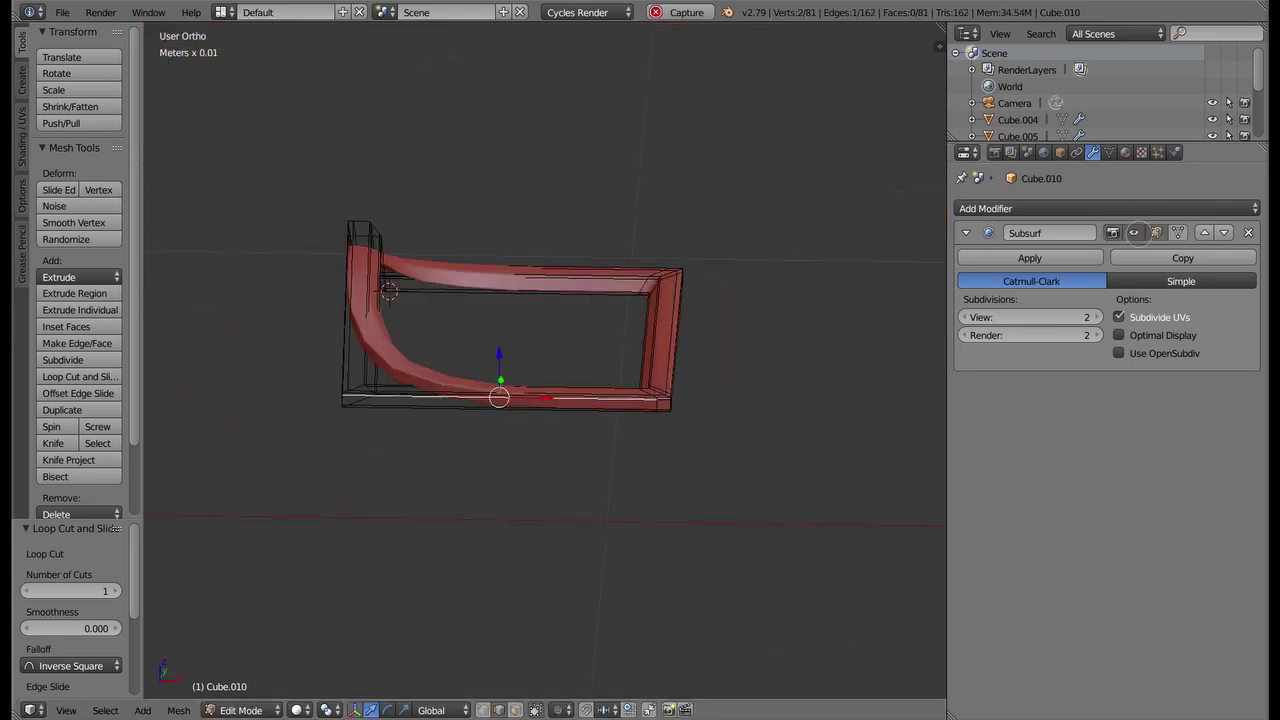
Lower the chosen corner edge 0.987 mm along Z so the ring bends downward
mouse_move(560, 400)
middle_mouse_down()
mouse_move(617, 349)
mouse_move(749, 274)
mouse_move(1095, 305)
middle_mouse_up()
mouse_move(932, 295)
middle_mouse_down()
mouse_move(493, 319)
mouse_move(397, 287)
mouse_move(457, 303)
mouse_move(543, 374)
mouse_move(643, 365)
mouse_move(751, 323)
mouse_move(165, 329)
mouse_move(380, 440)
mouse_move(429, 448)
middle_mouse_up()
scroll(397, 287, "up", 3)
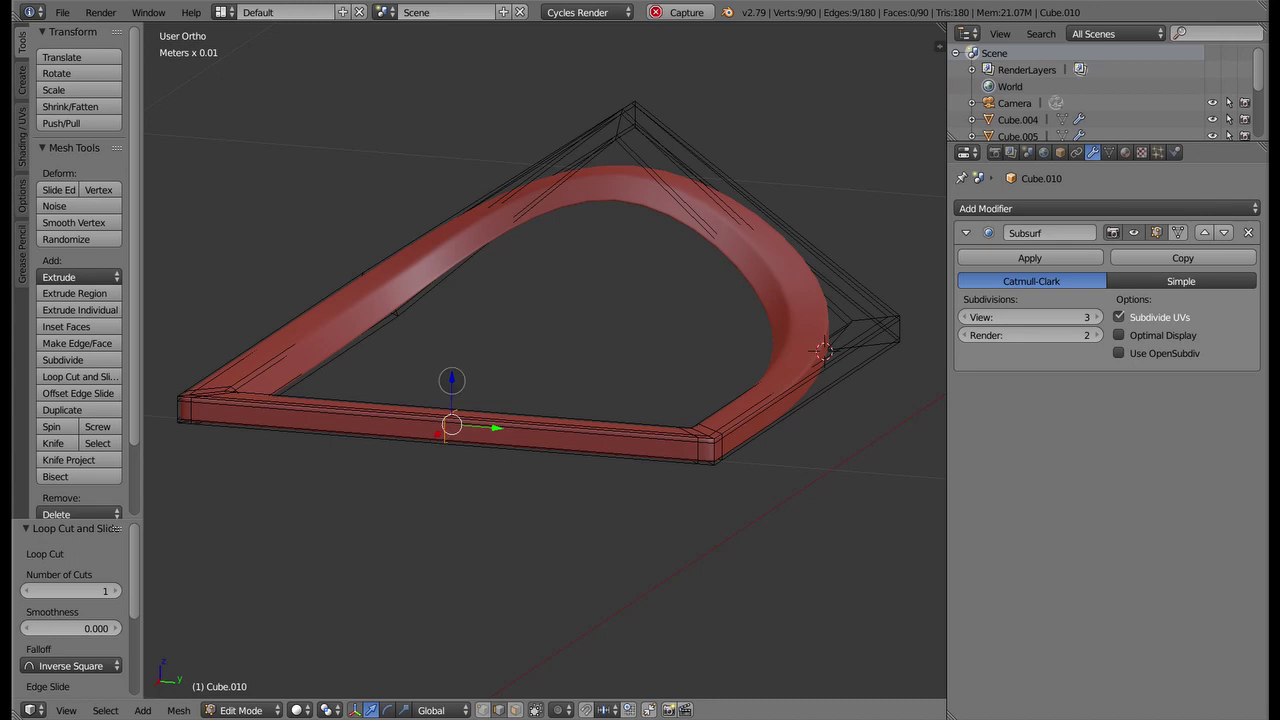
left_click_drag(452, 418, 463, 457)
mouse_move(463, 457)
middle_mouse_down()
mouse_move(606, 509)
mouse_move(545, 540)
middle_mouse_up()
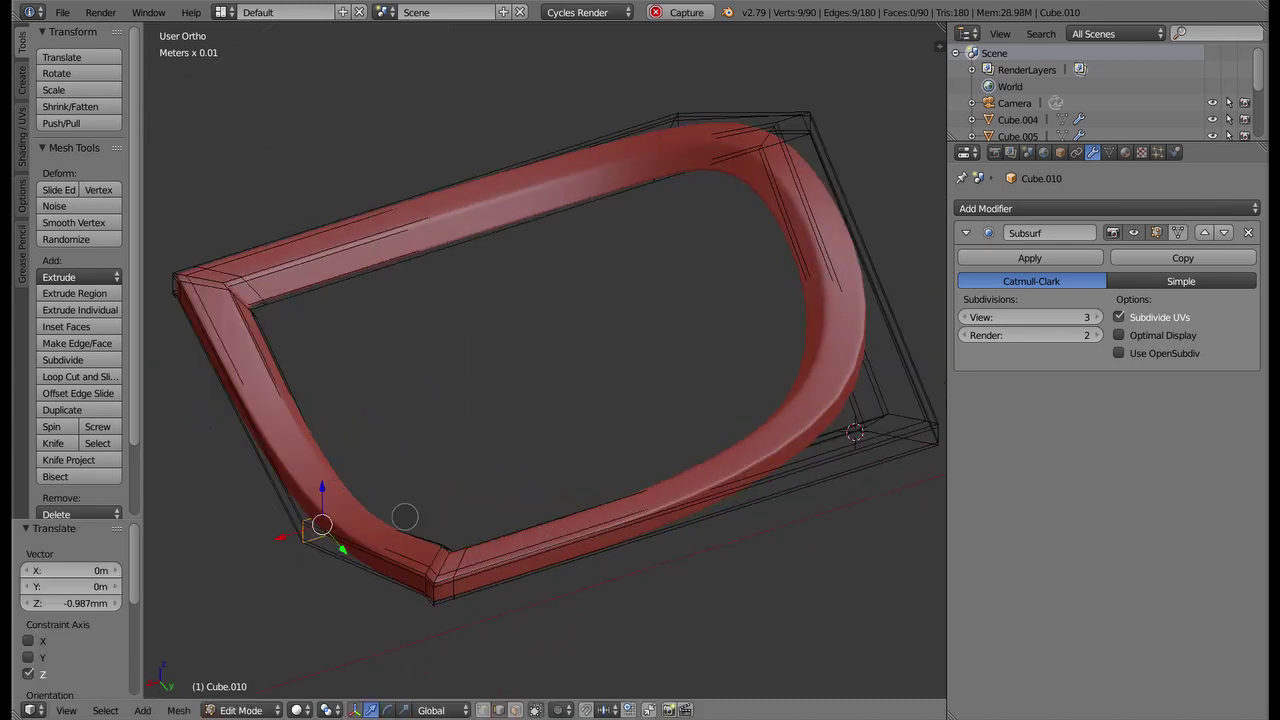
mouse_move(405, 516)
middle_mouse_down()
mouse_move(514, 480)
mouse_move(491, 529)
mouse_move(447, 532)
mouse_move(251, 389)
middle_mouse_up()
Edge-slide the corner loop by factor -0.724 and return to Object Mode to review the frame
key("Tab")
mouse_move(608, 517)
middle_mouse_down()
mouse_move(709, 454)
mouse_move(791, 546)
mouse_move(700, 377)
mouse_move(763, 340)
middle_mouse_up()
scroll(763, 340, "up", 5)
key("Tab")
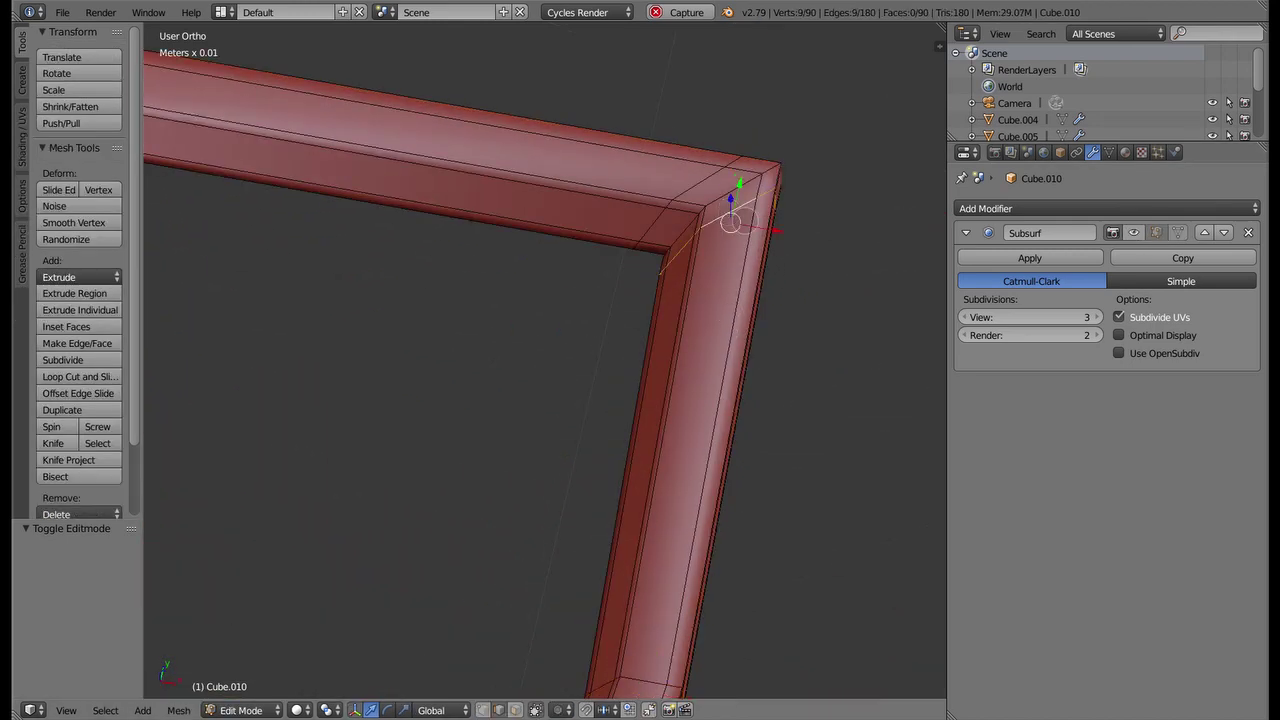
key("g")
key("g")
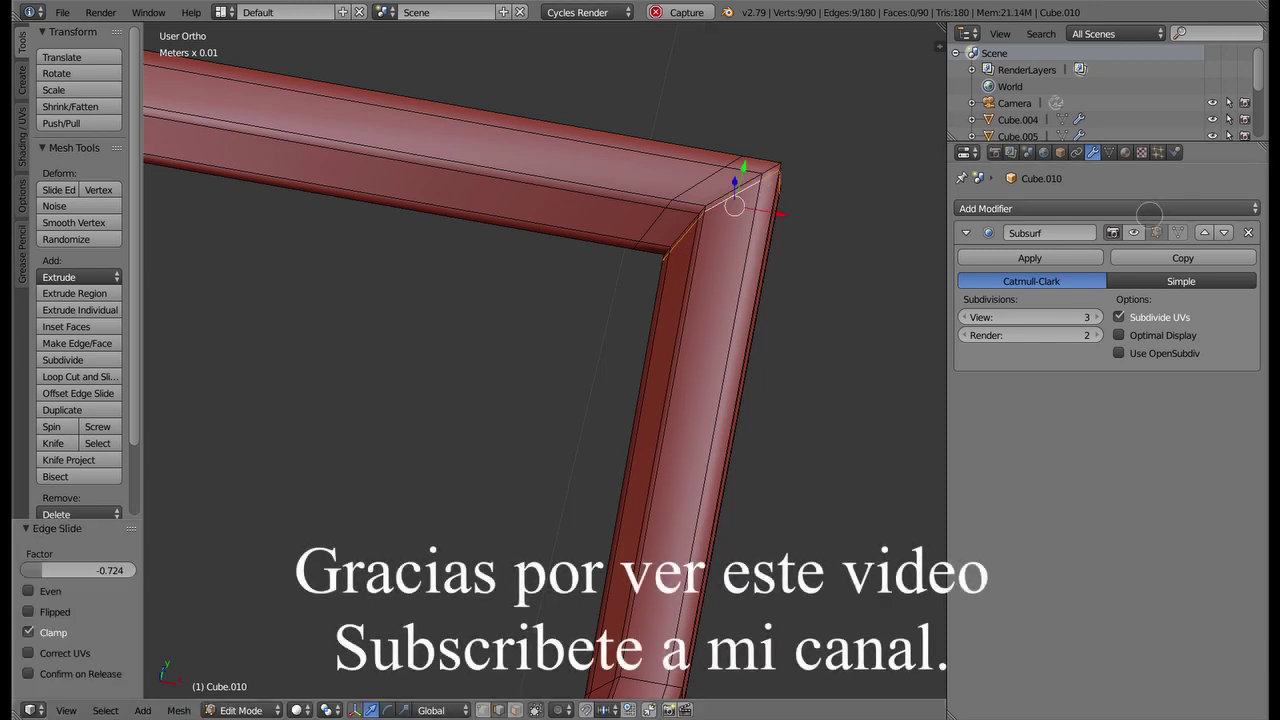
key("Tab")
scroll(731, 437, "down", 3)
mouse_move(731, 437)
middle_mouse_down()
mouse_move(689, 423)
mouse_move(426, 484)
middle_mouse_up()
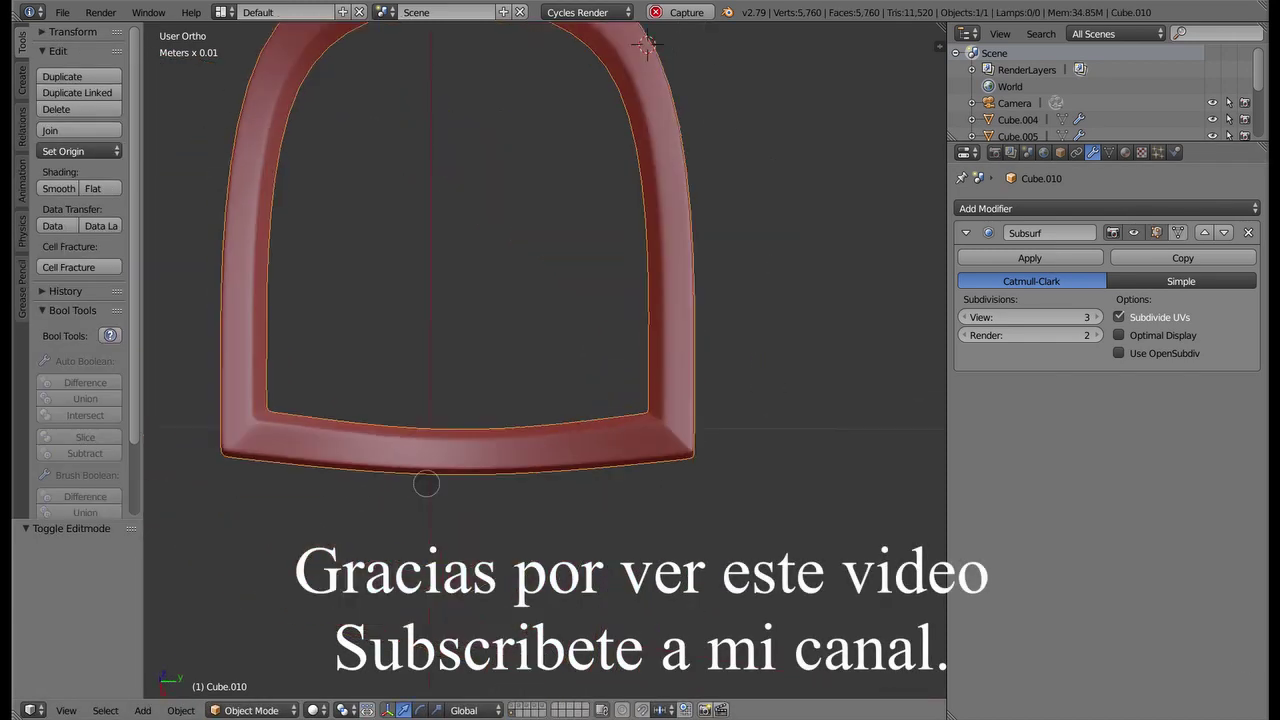
mouse_move(693, 453)
middle_mouse_down()
mouse_move(709, 400)
mouse_move(560, 429)
mouse_move(165, 432)
mouse_move(824, 431)
mouse_move(826, 331)
mouse_move(894, 309)
mouse_move(909, 391)
mouse_move(851, 263)
middle_mouse_up()
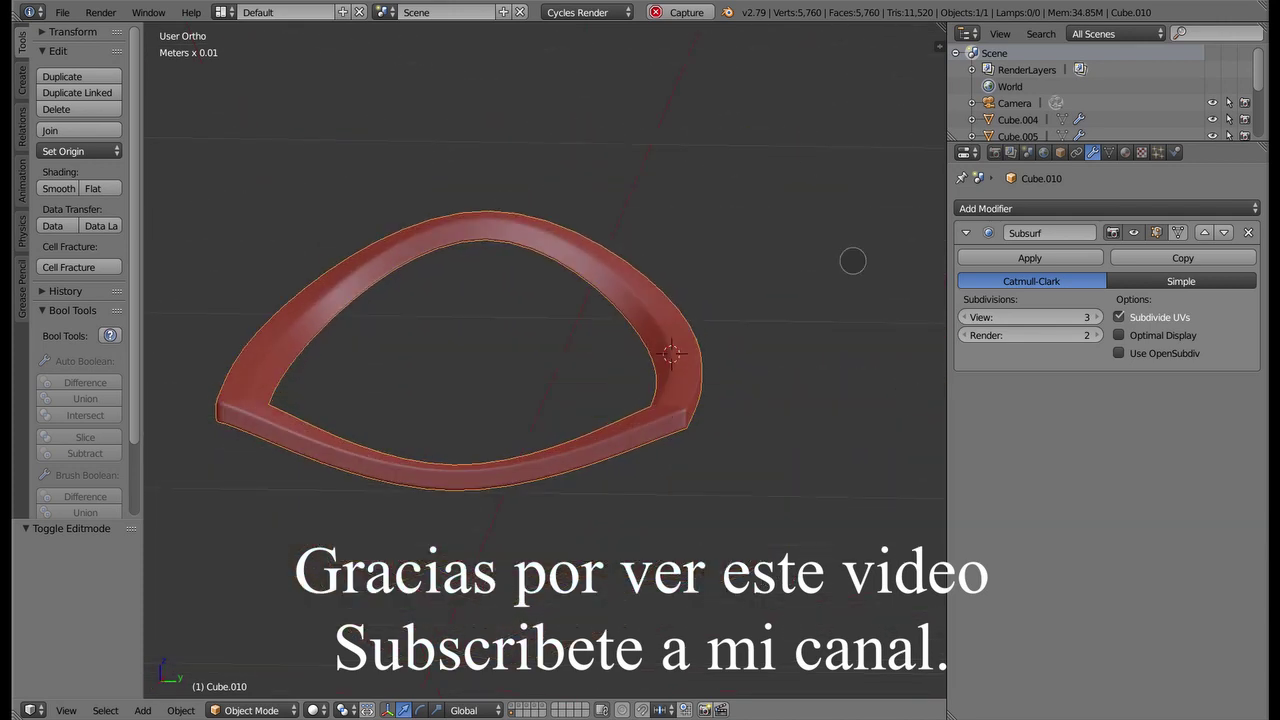